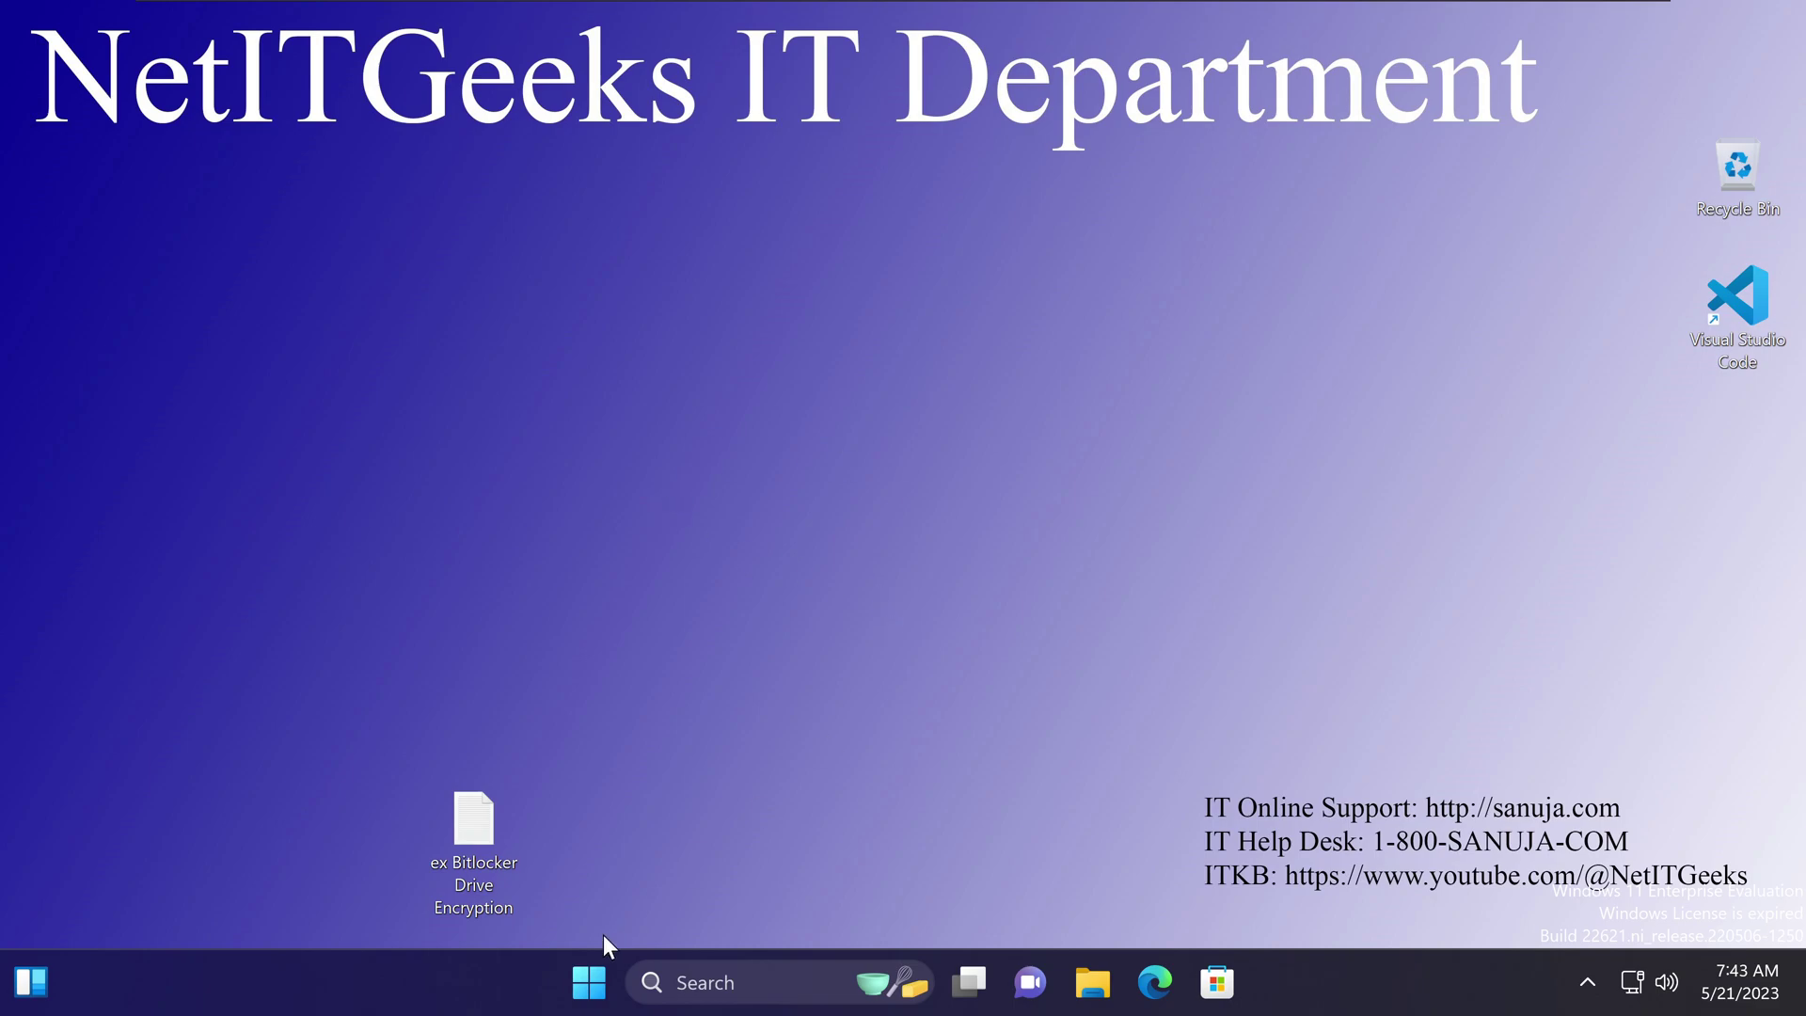
# Step: Open the Windows 11 Start menu from the taskbar Start button
pyautogui.click(591, 979)
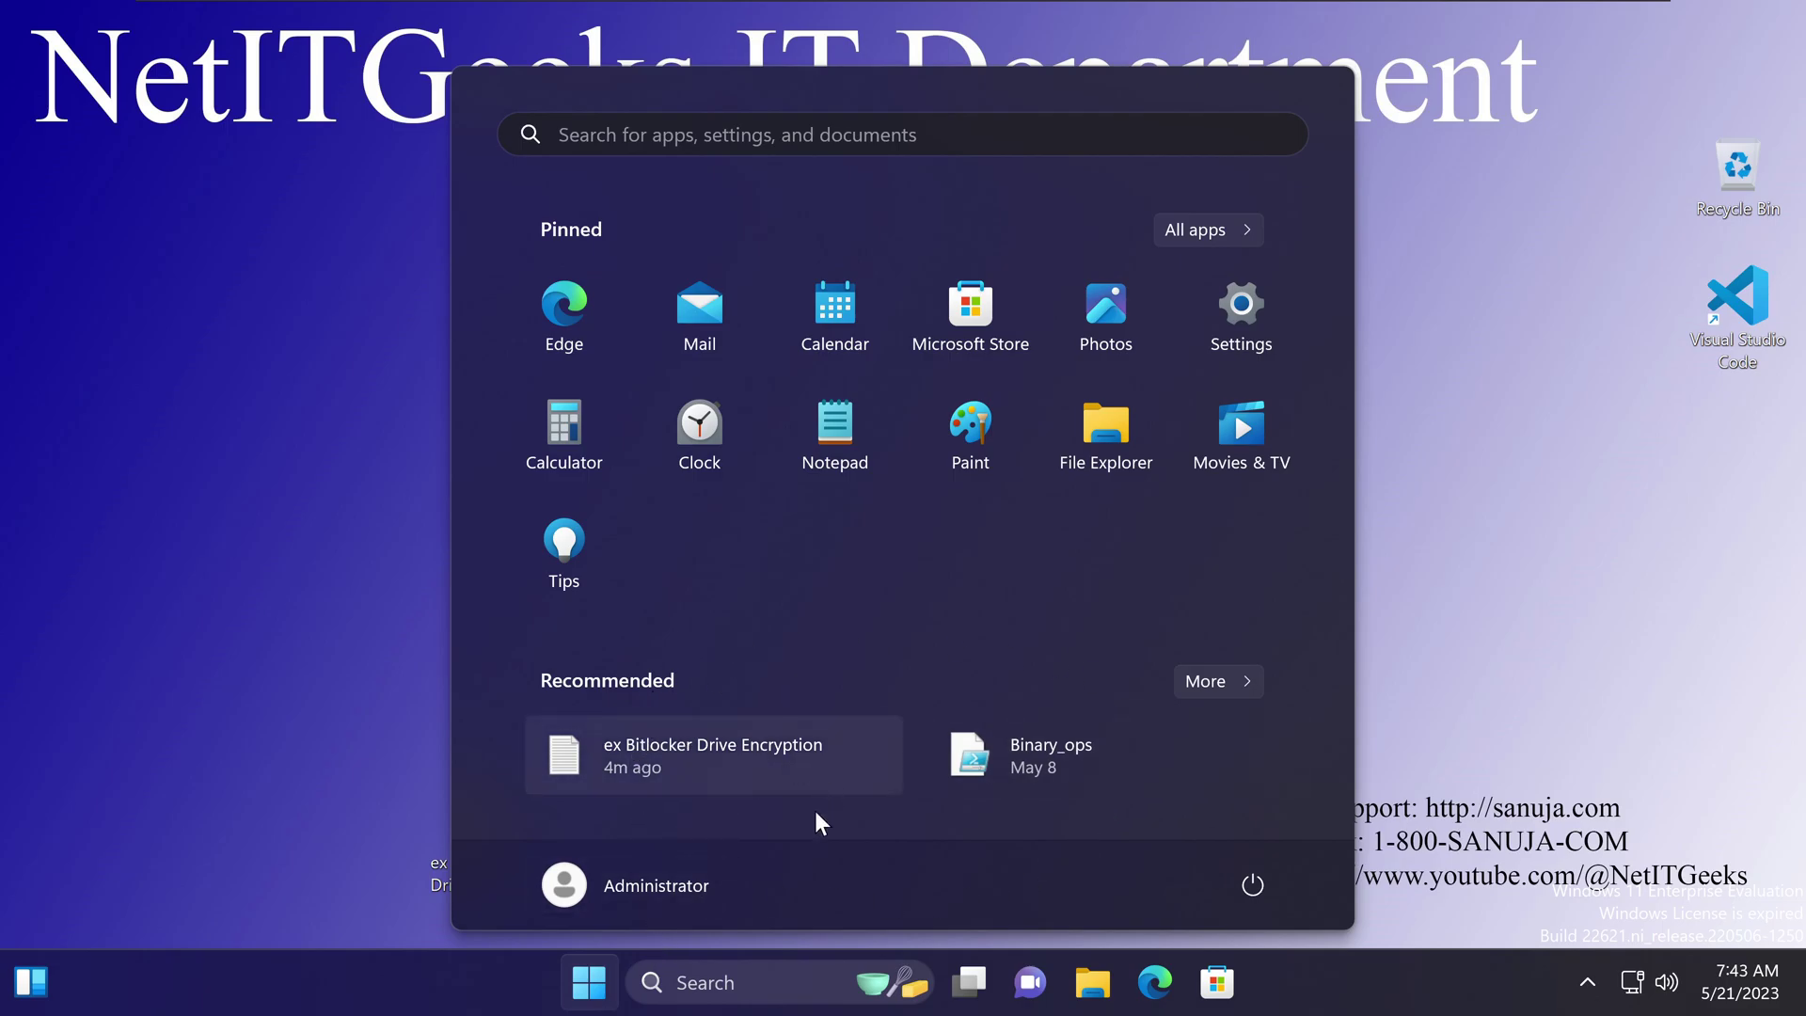
# Step: Search Start for 'bitlock' and launch the Manage BitLocker control panel
pyautogui.click(602, 999)
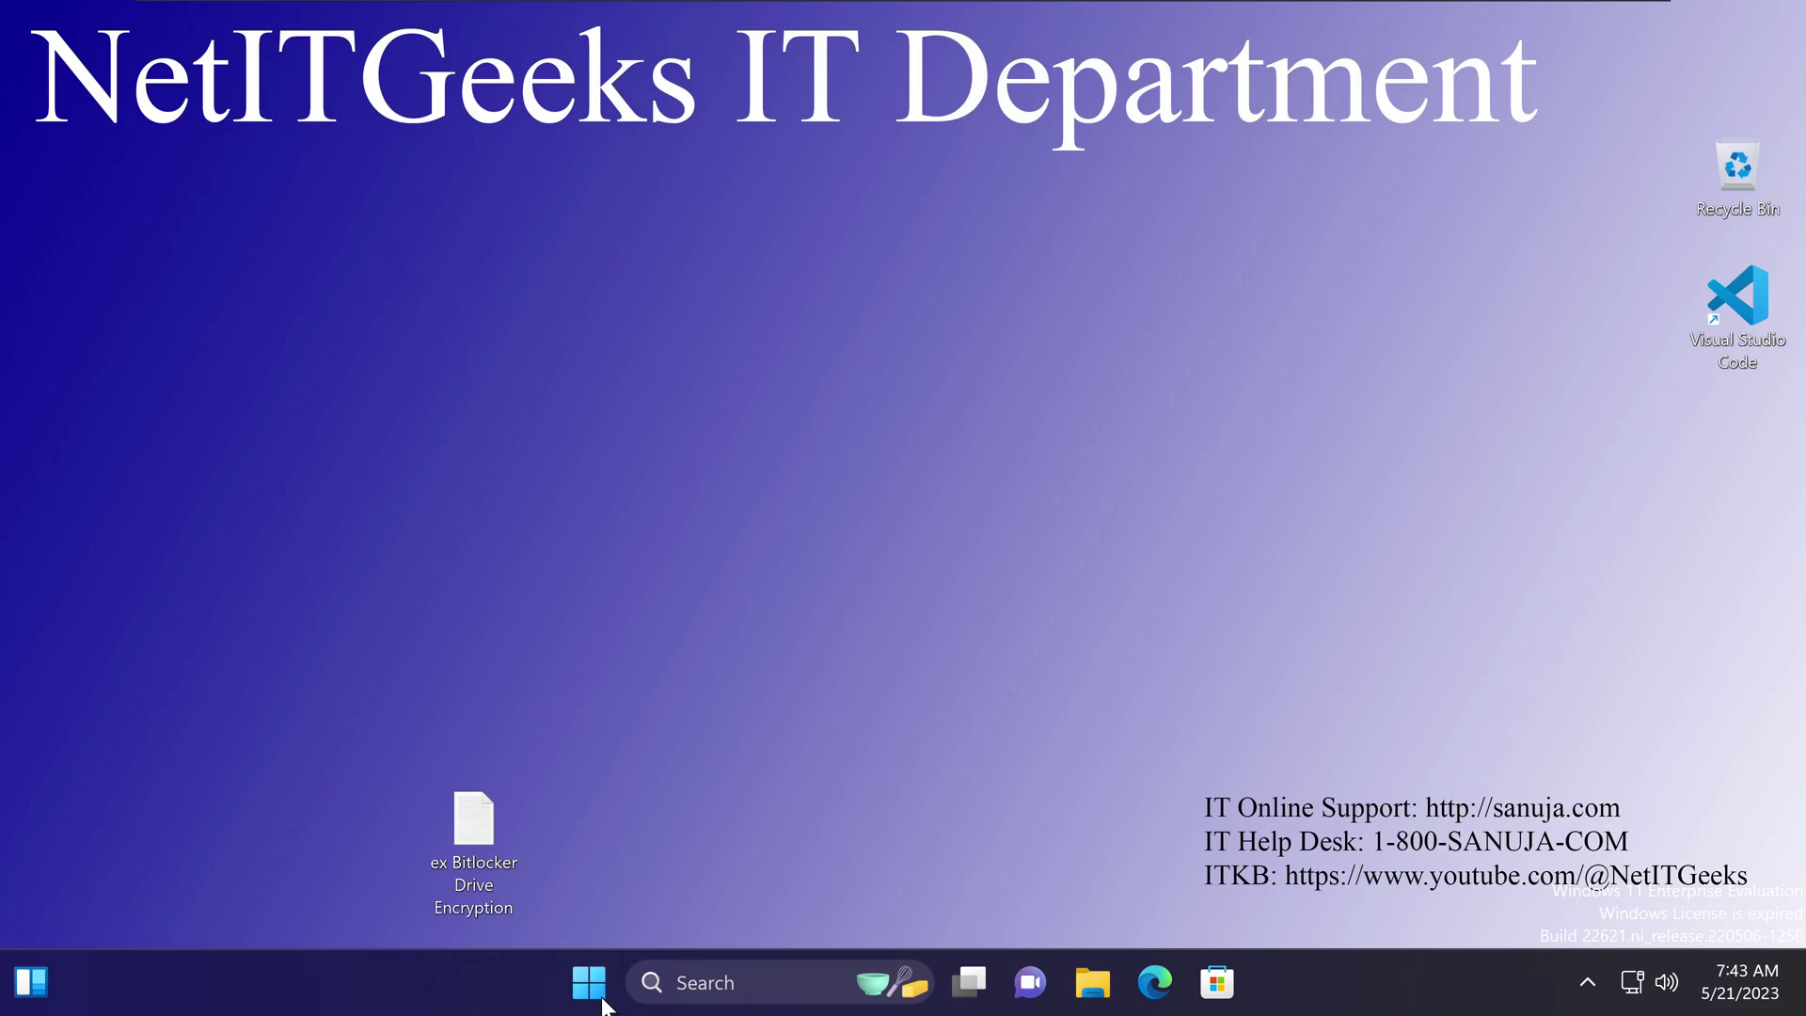
pyautogui.click(603, 1003)
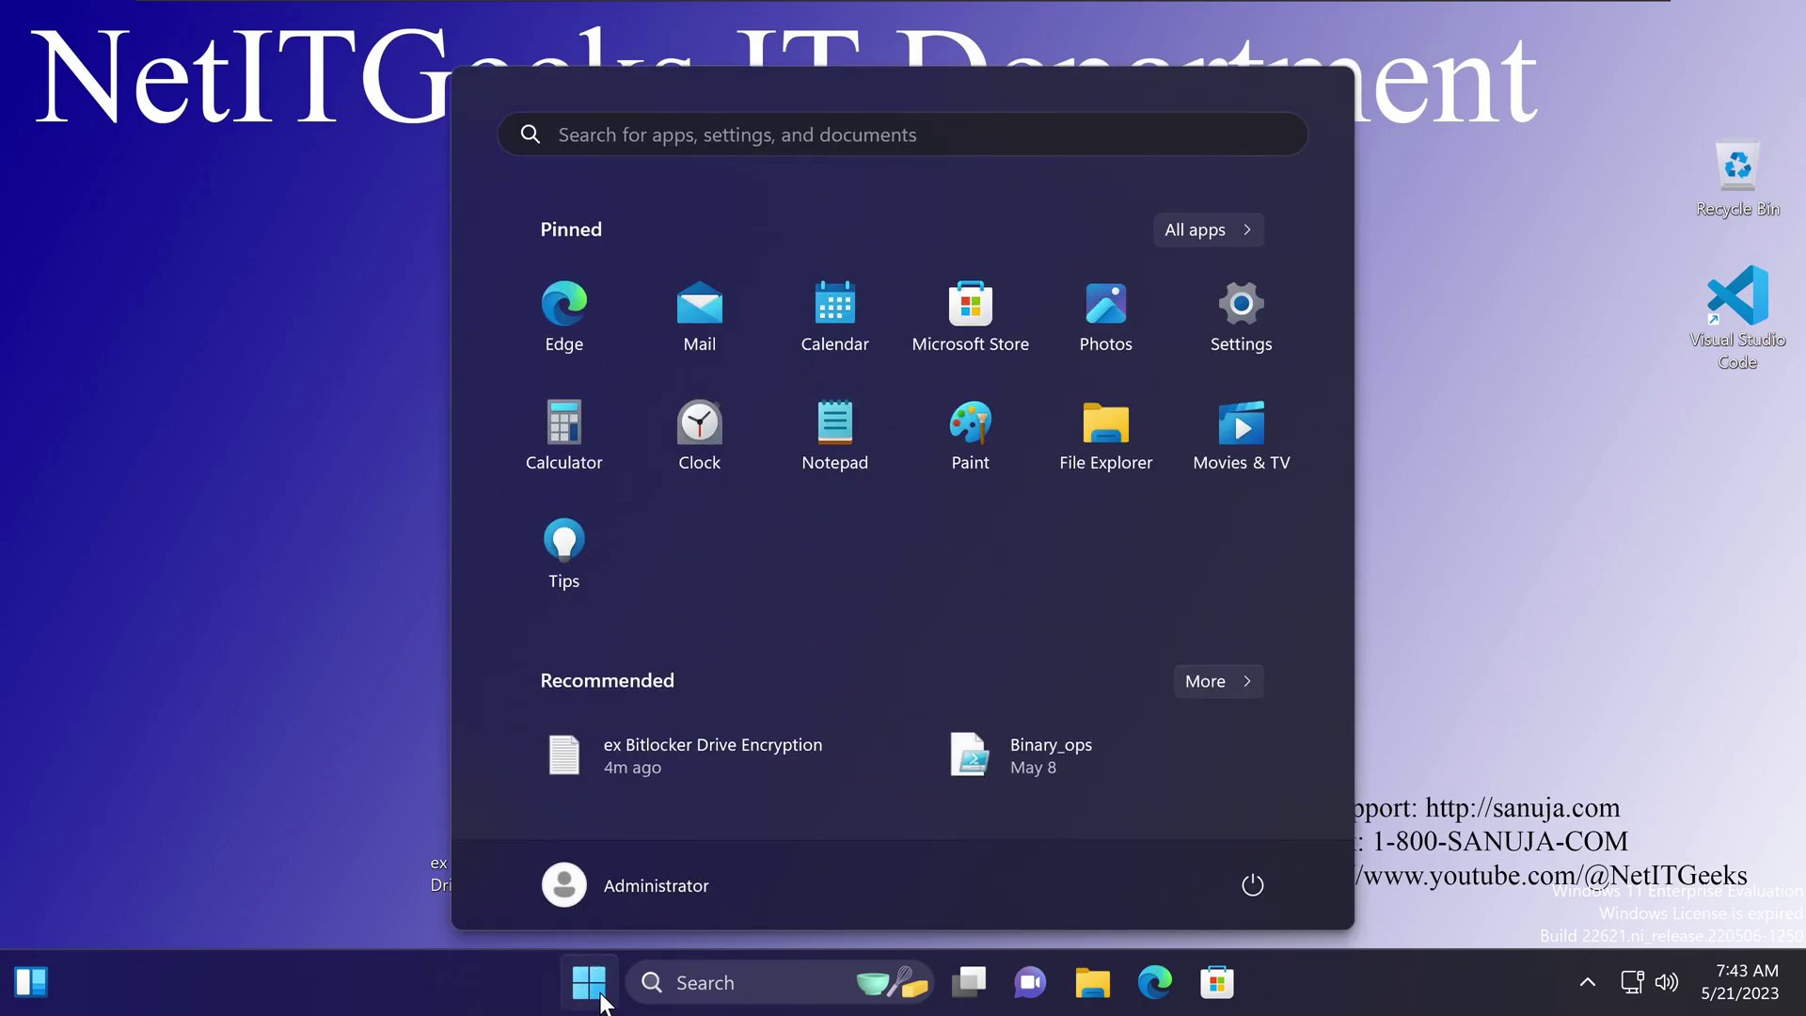
pyautogui.write('bitlock')
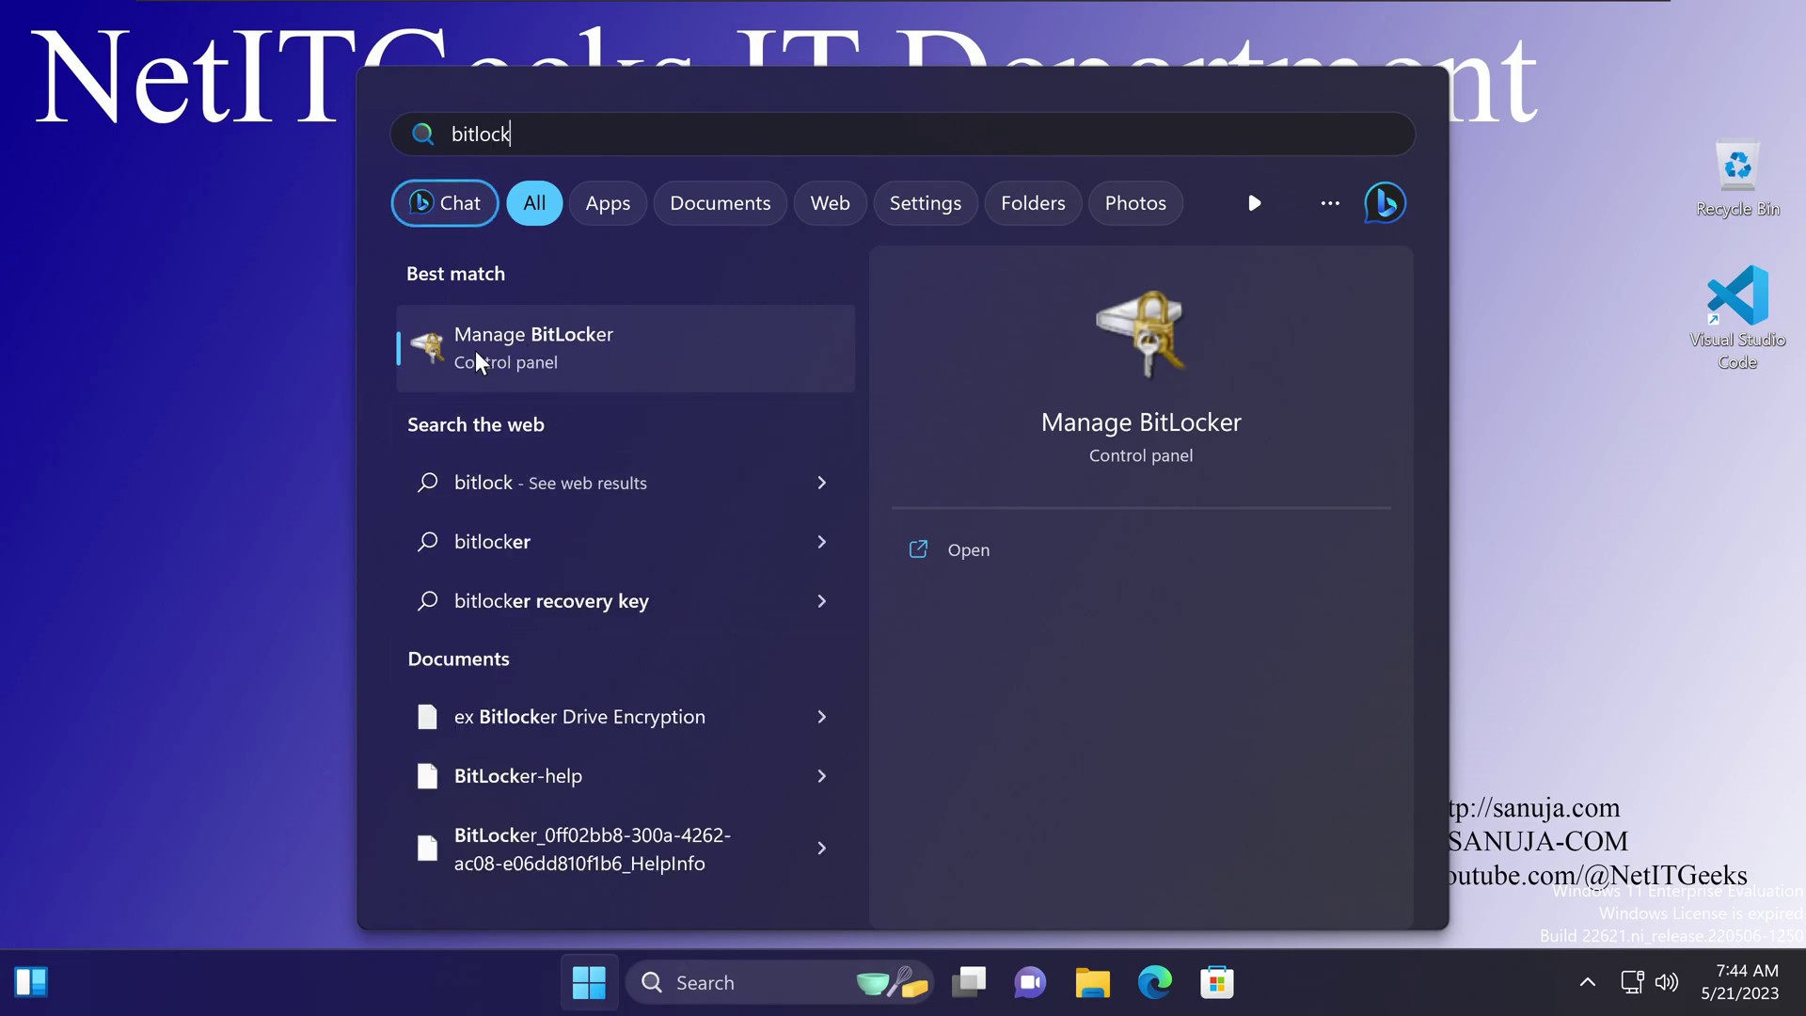
pyautogui.click(565, 361)
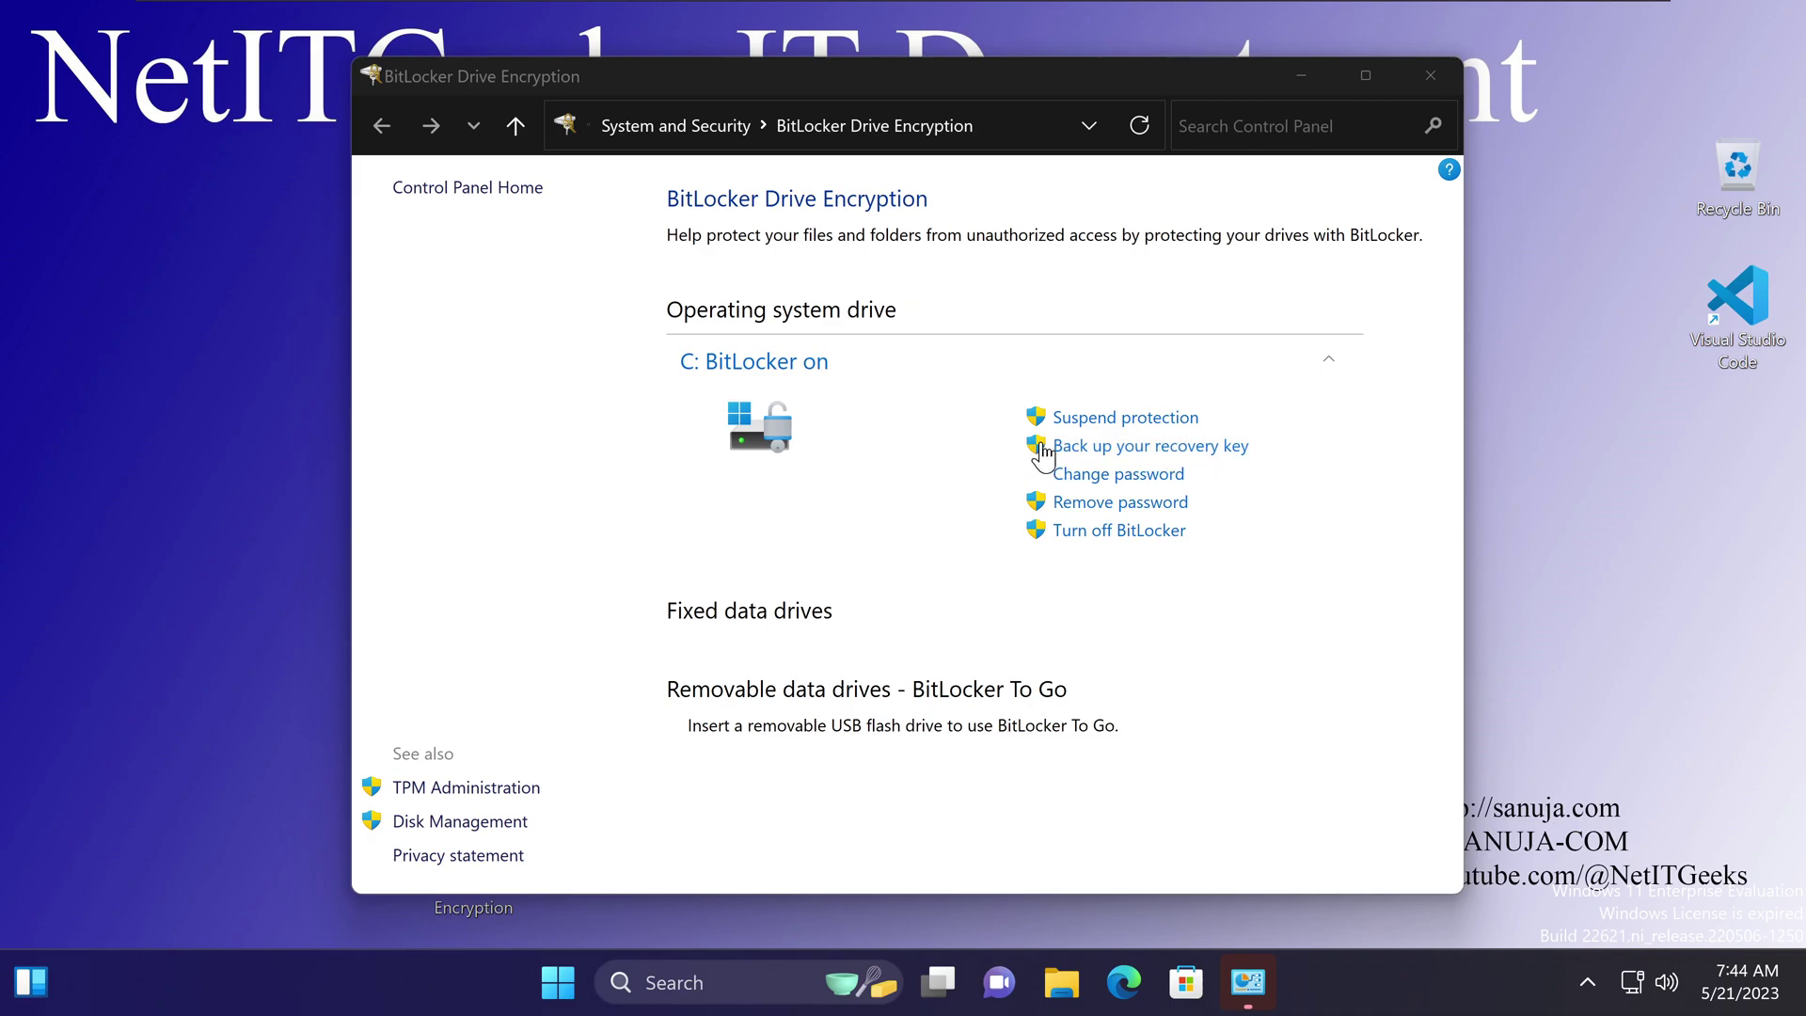
# Step: Choose 'Back up your recovery key' for drive C: to see the backup options
pyautogui.click(1153, 449)
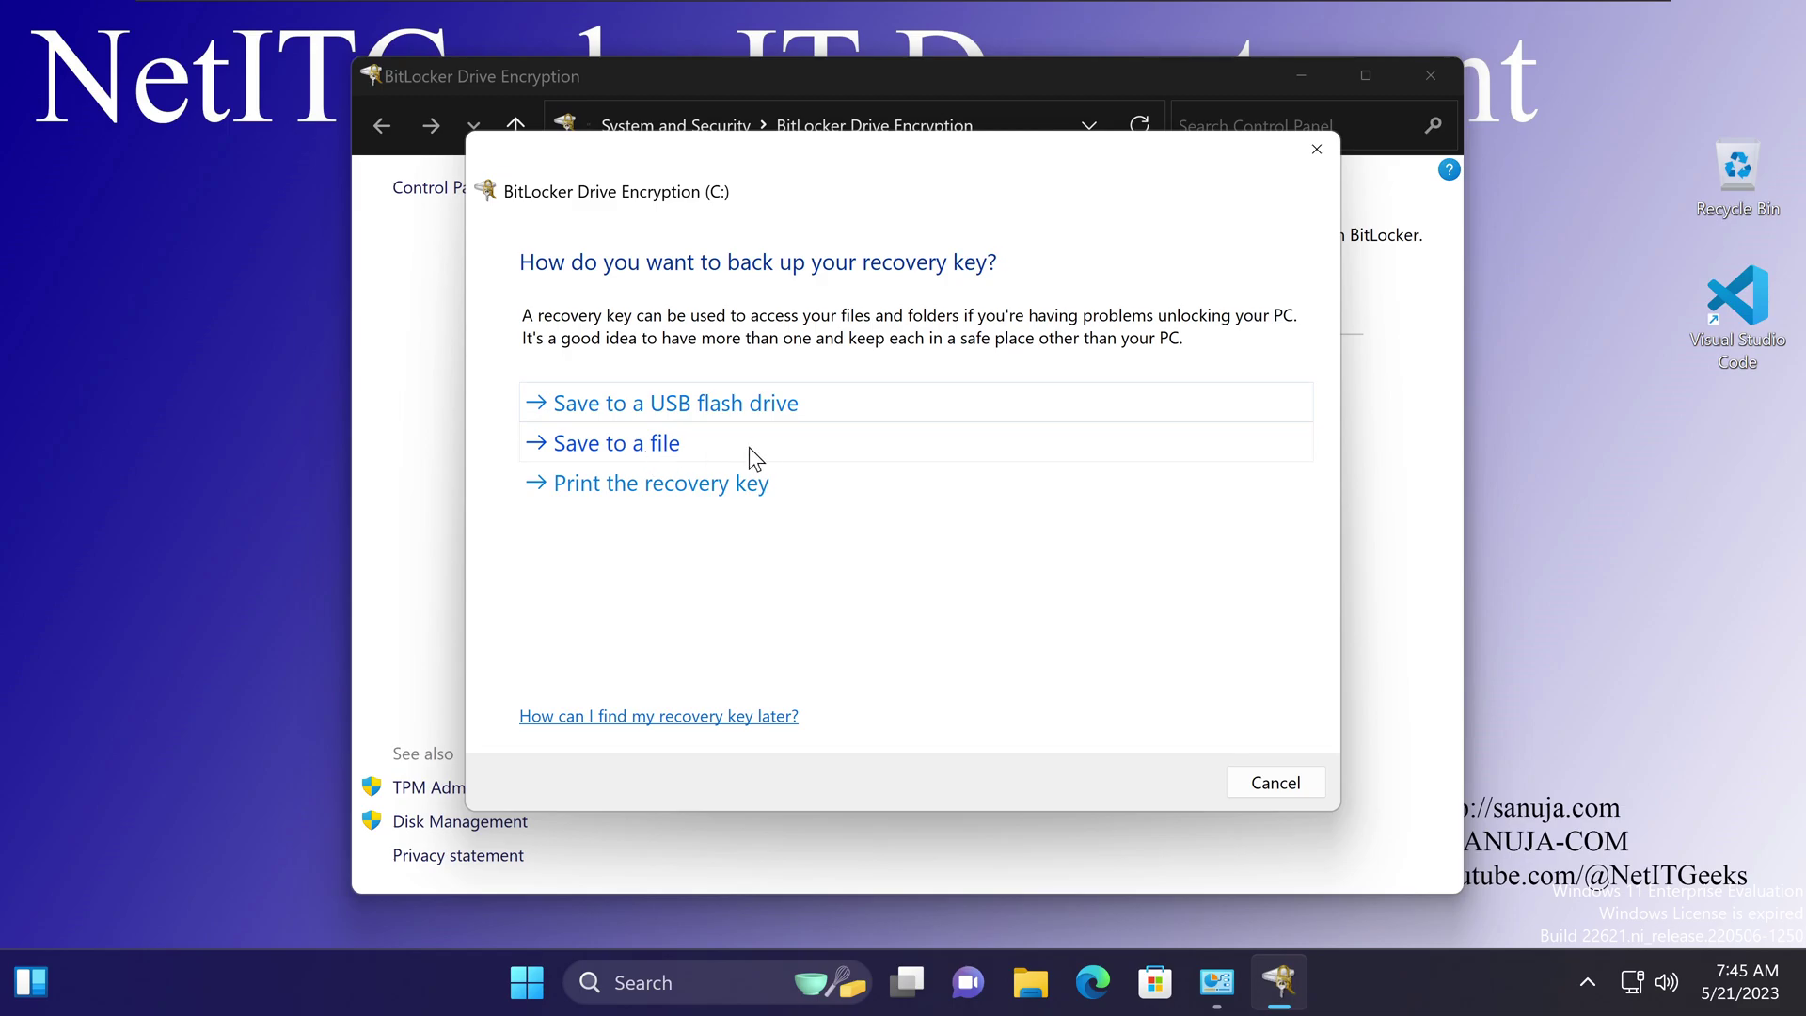
# Step: Try saving the recovery key file to Documents, dismiss the encrypted-drive error, then cancel the save
pyautogui.click(678, 457)
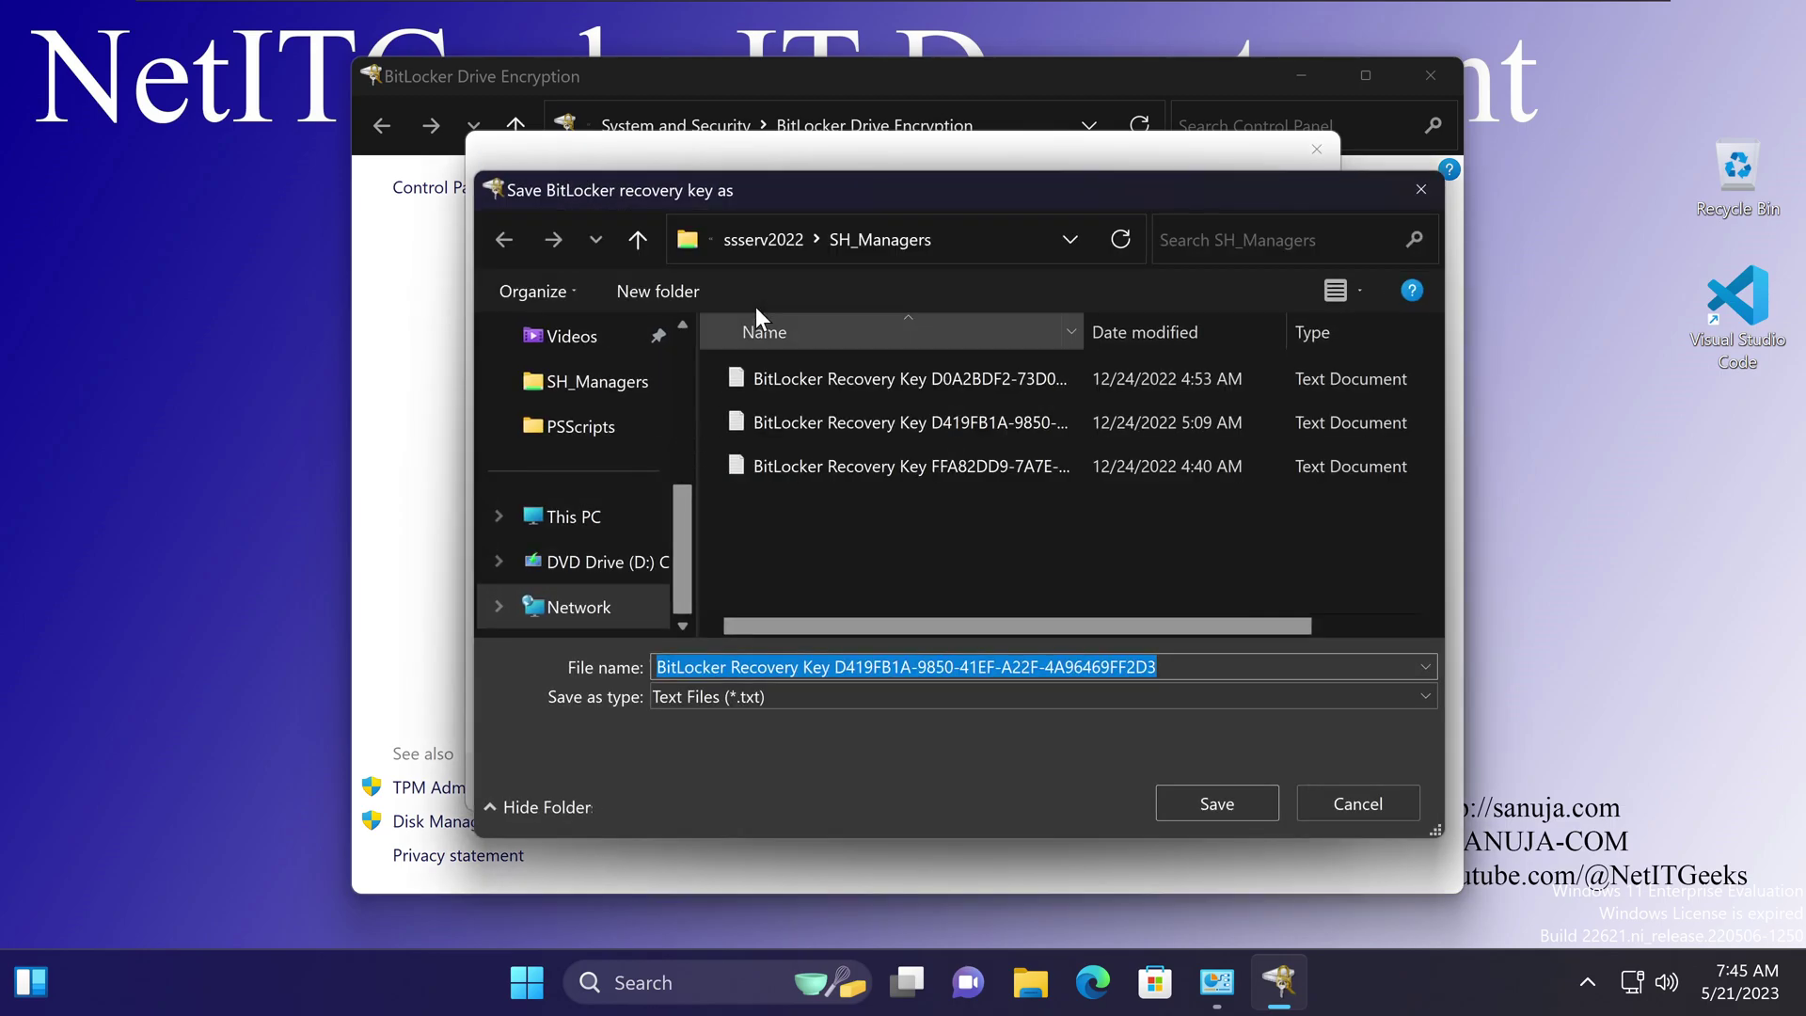
pyautogui.click(978, 239)
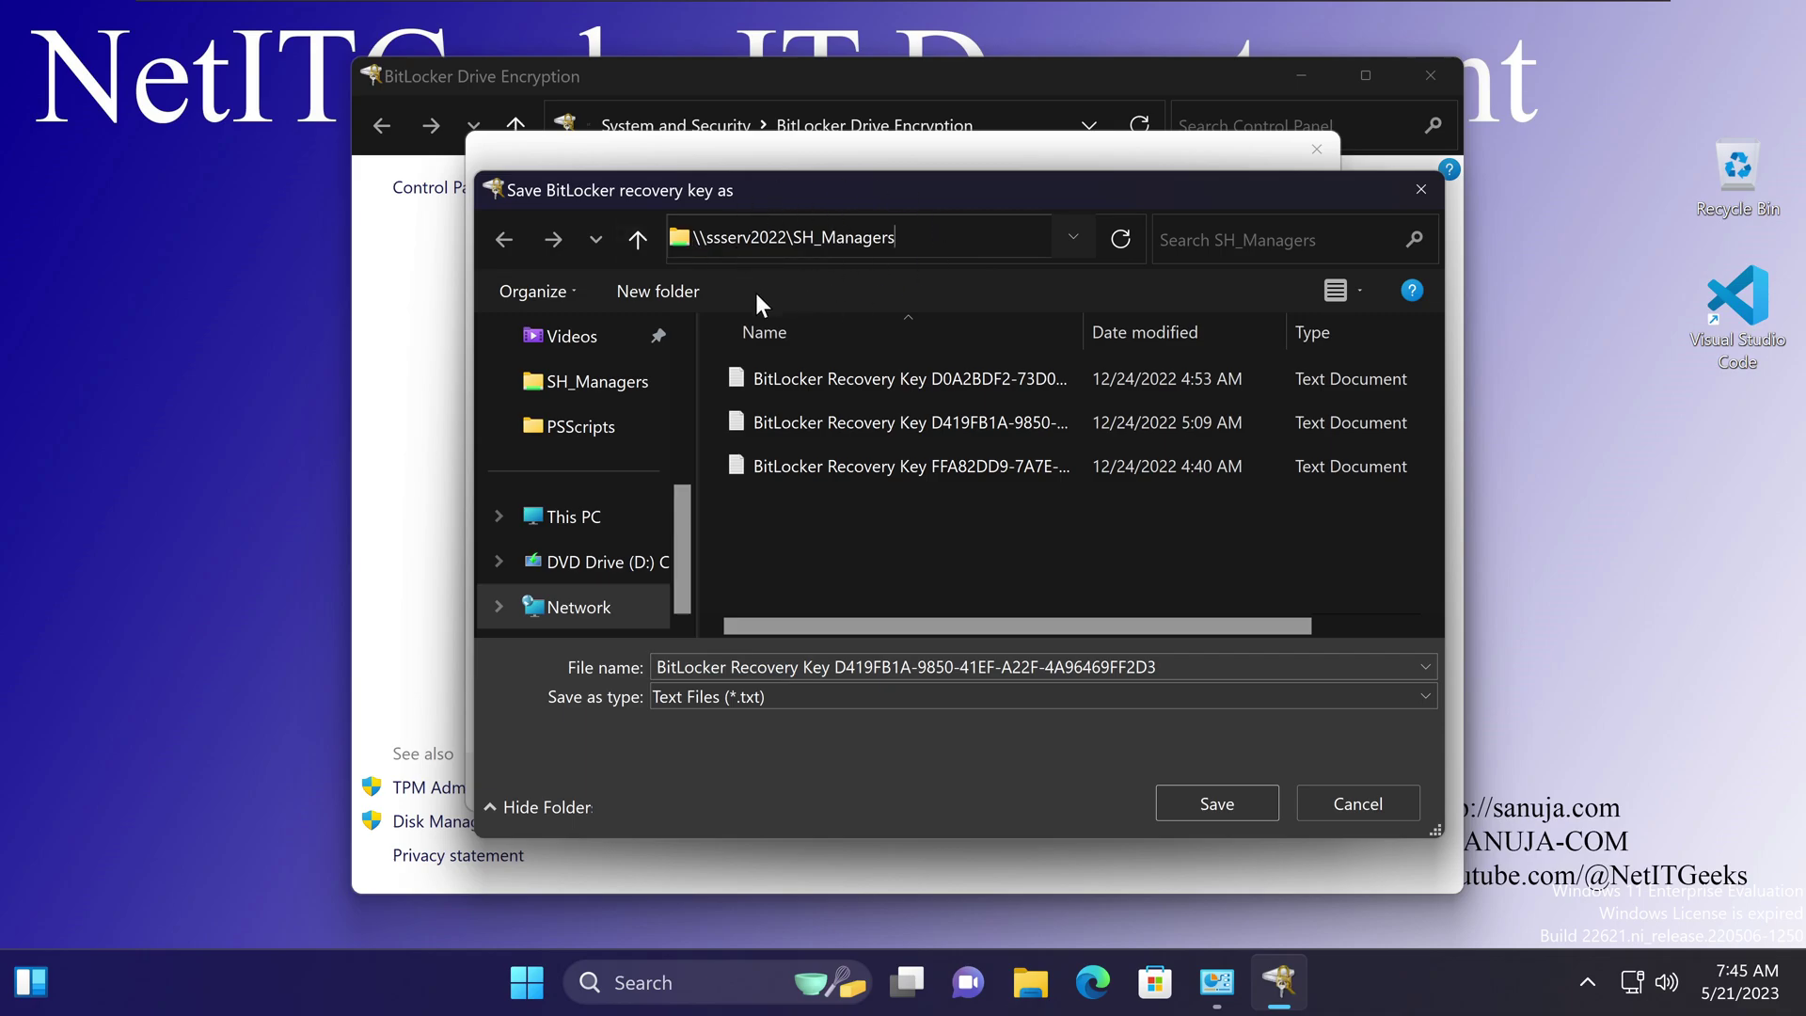
pyautogui.moveTo(685, 517); pyautogui.dragTo(721, 356)
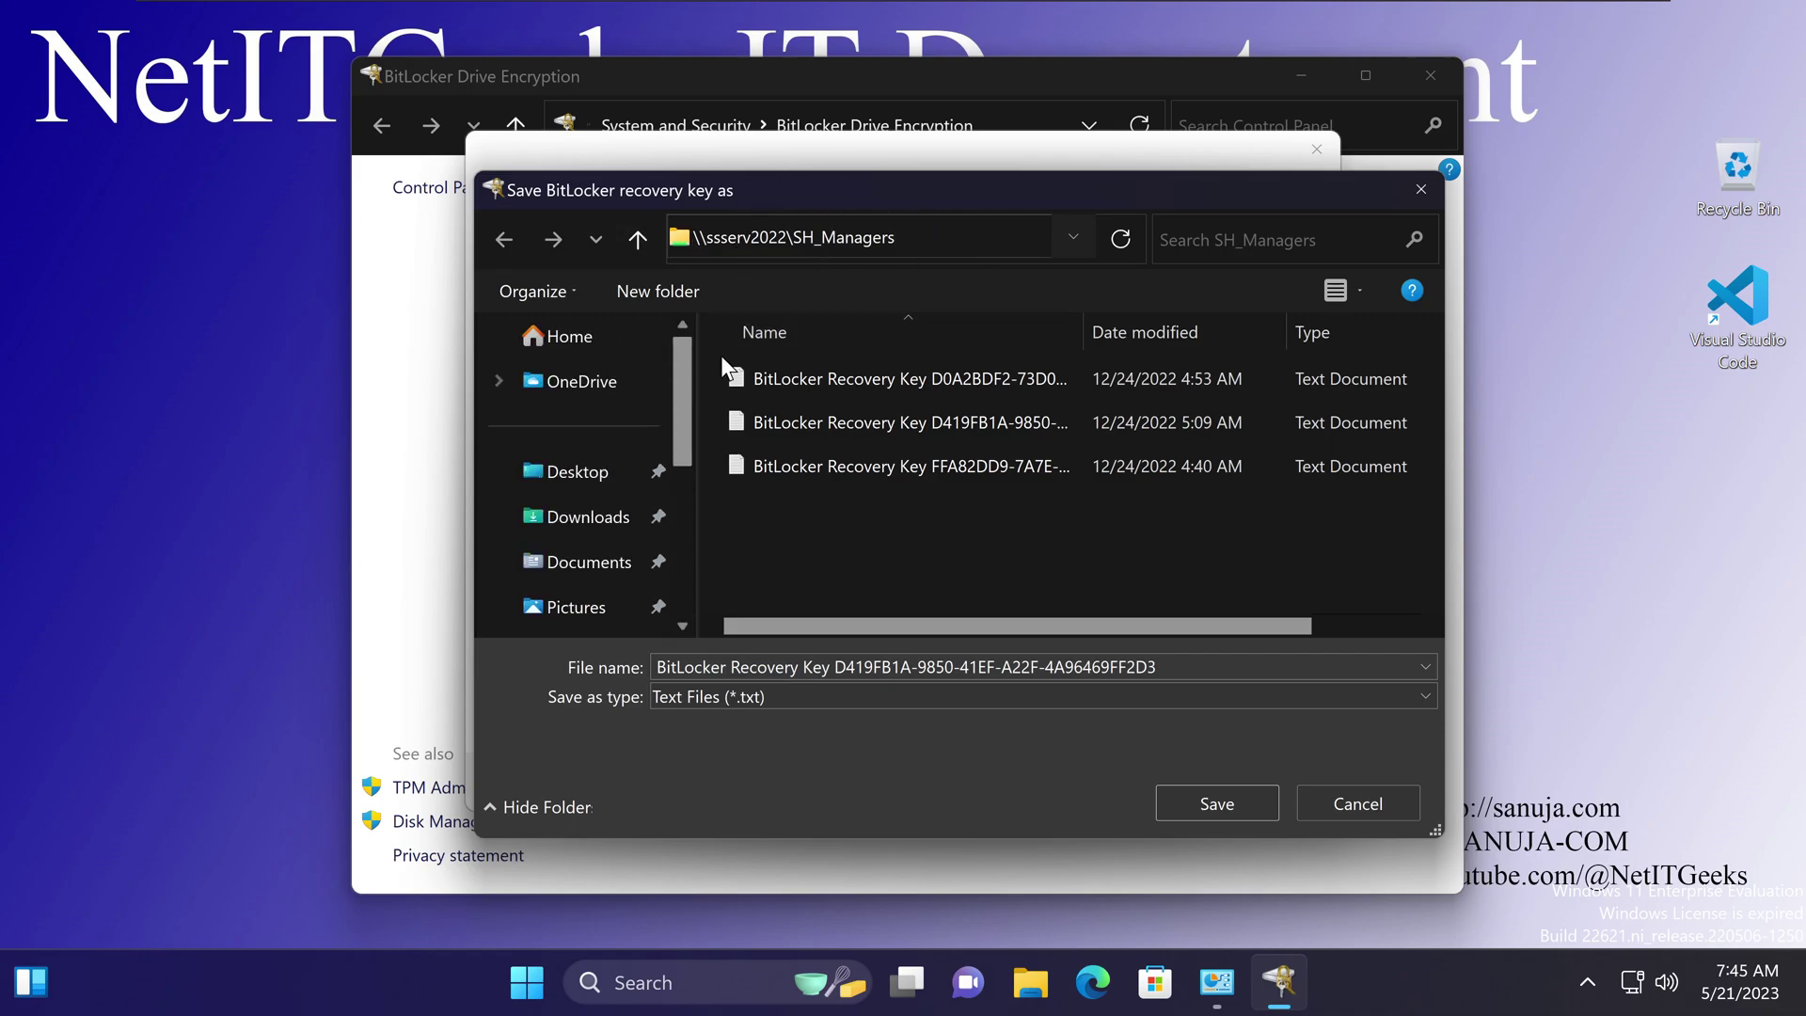
pyautogui.click(587, 562)
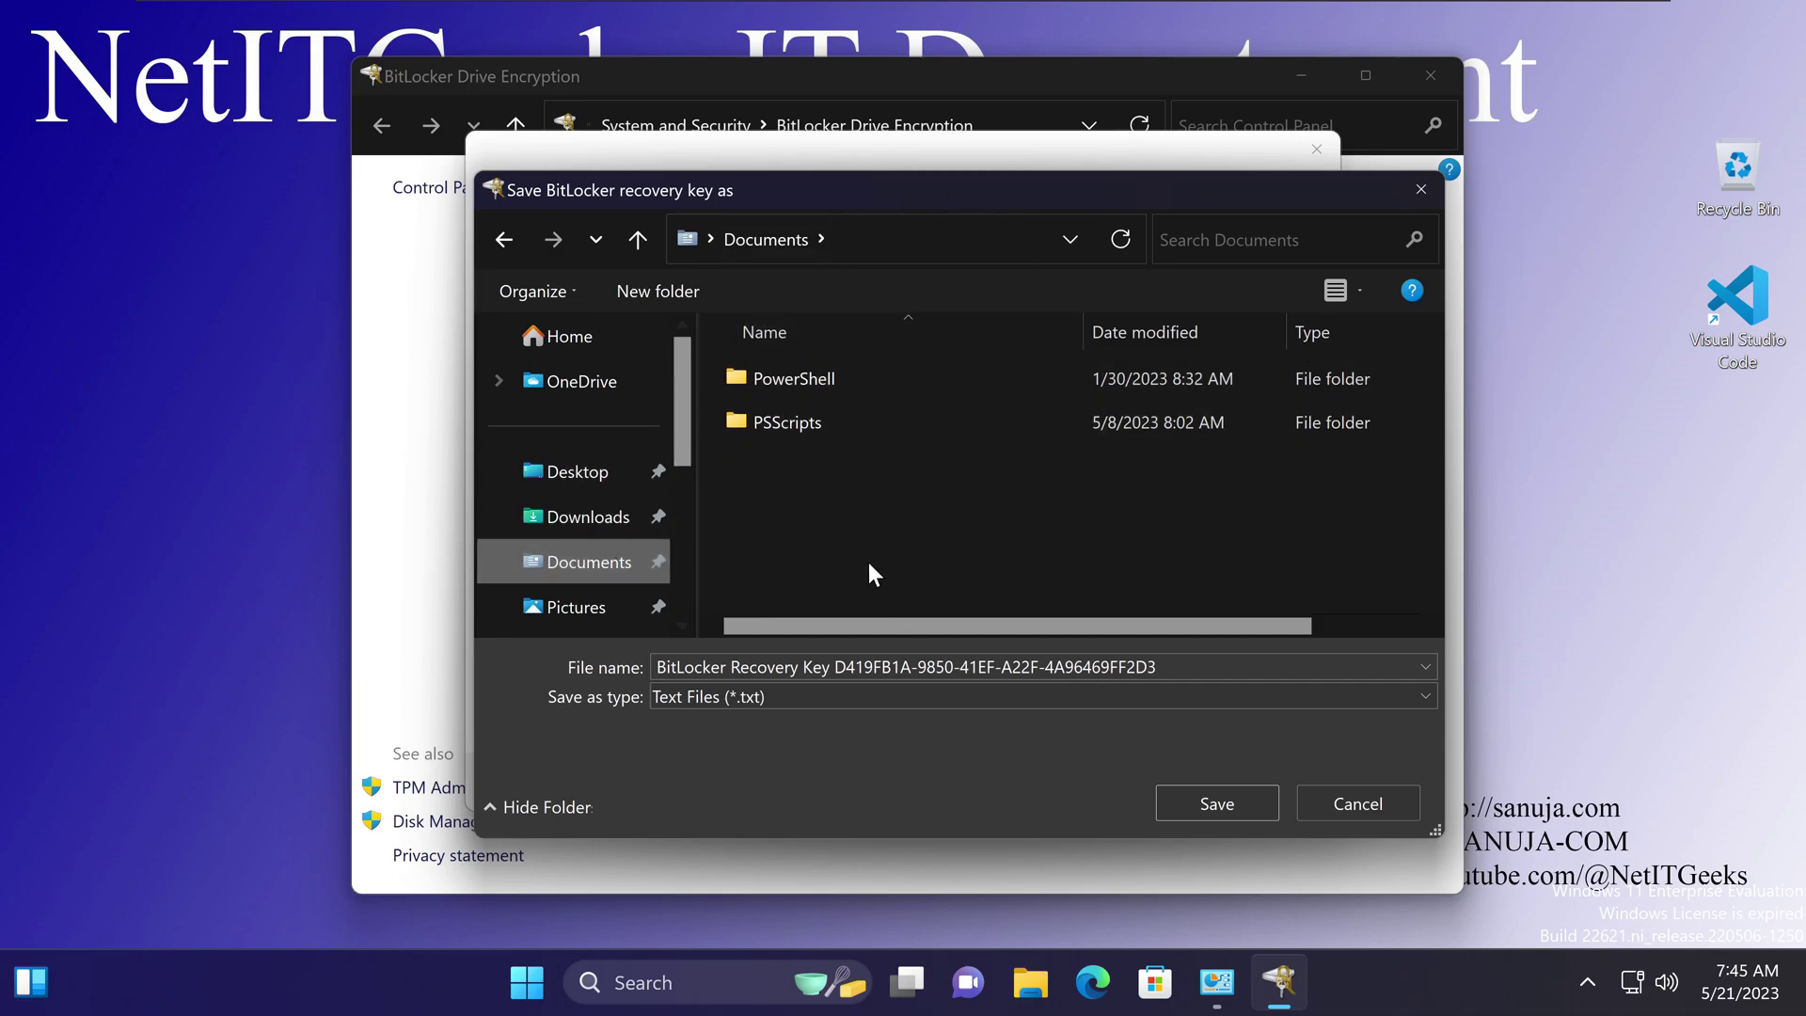
pyautogui.click(1210, 799)
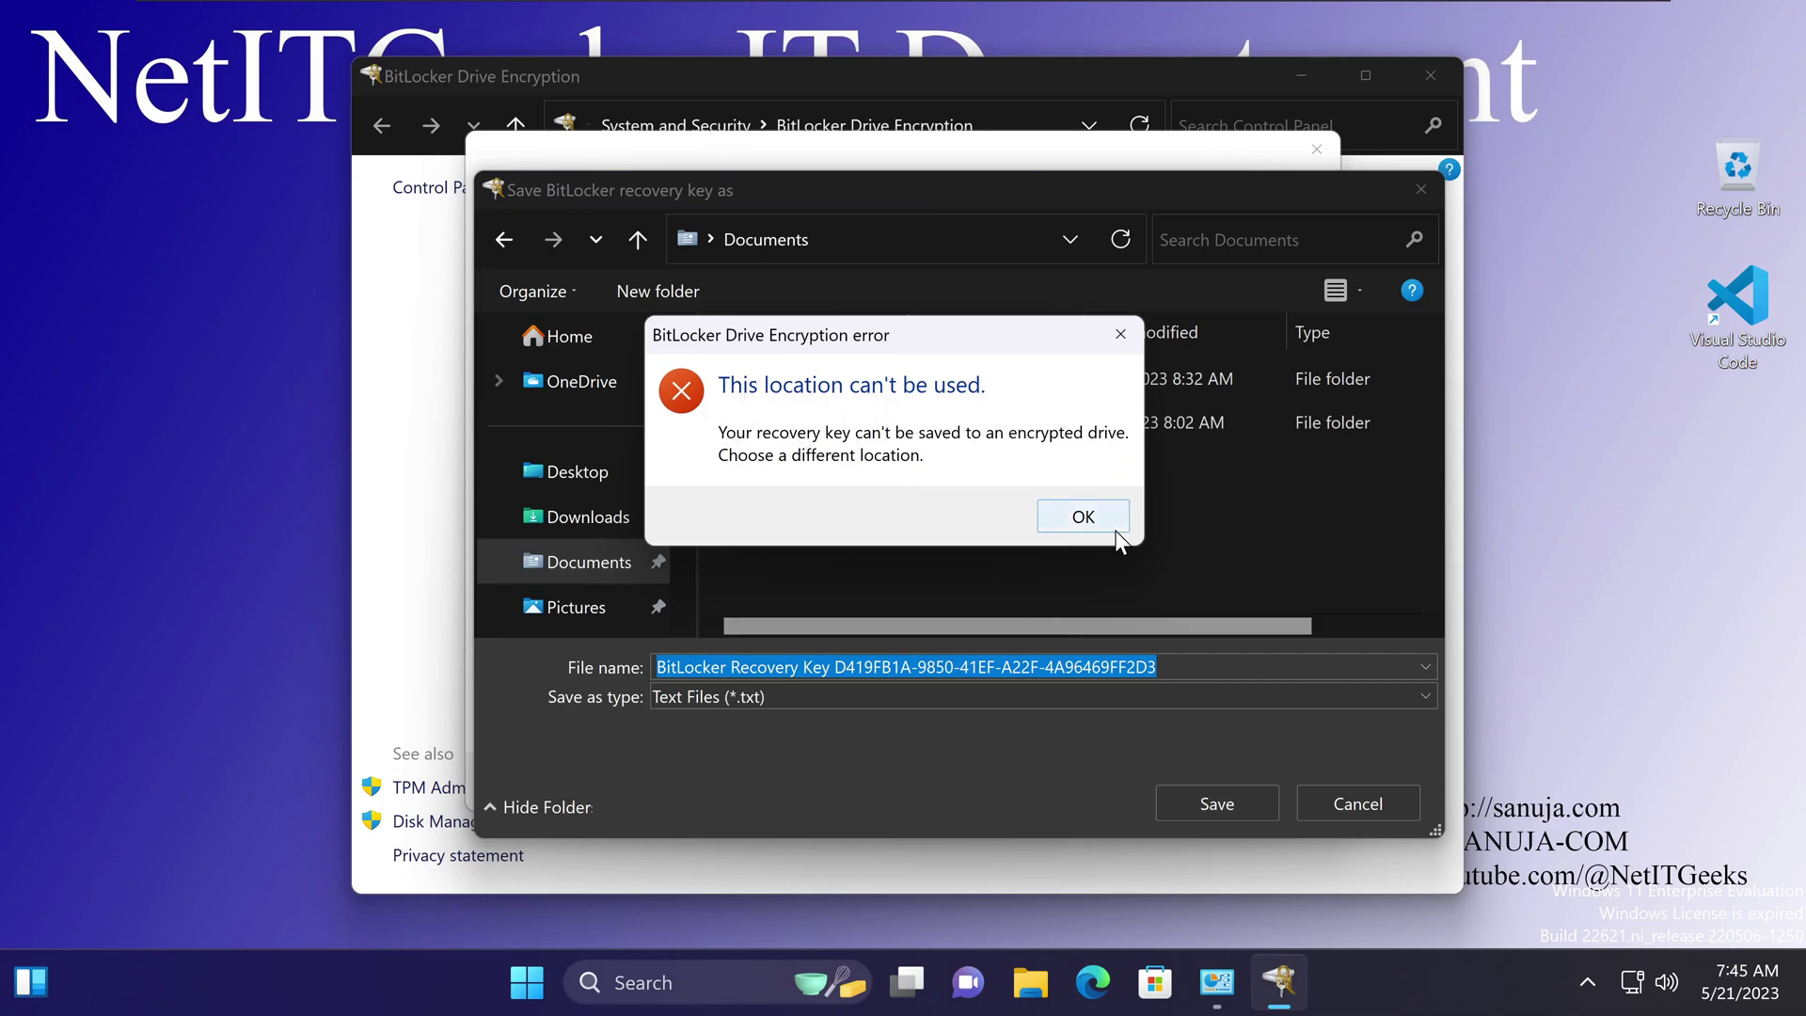
pyautogui.click(1126, 346)
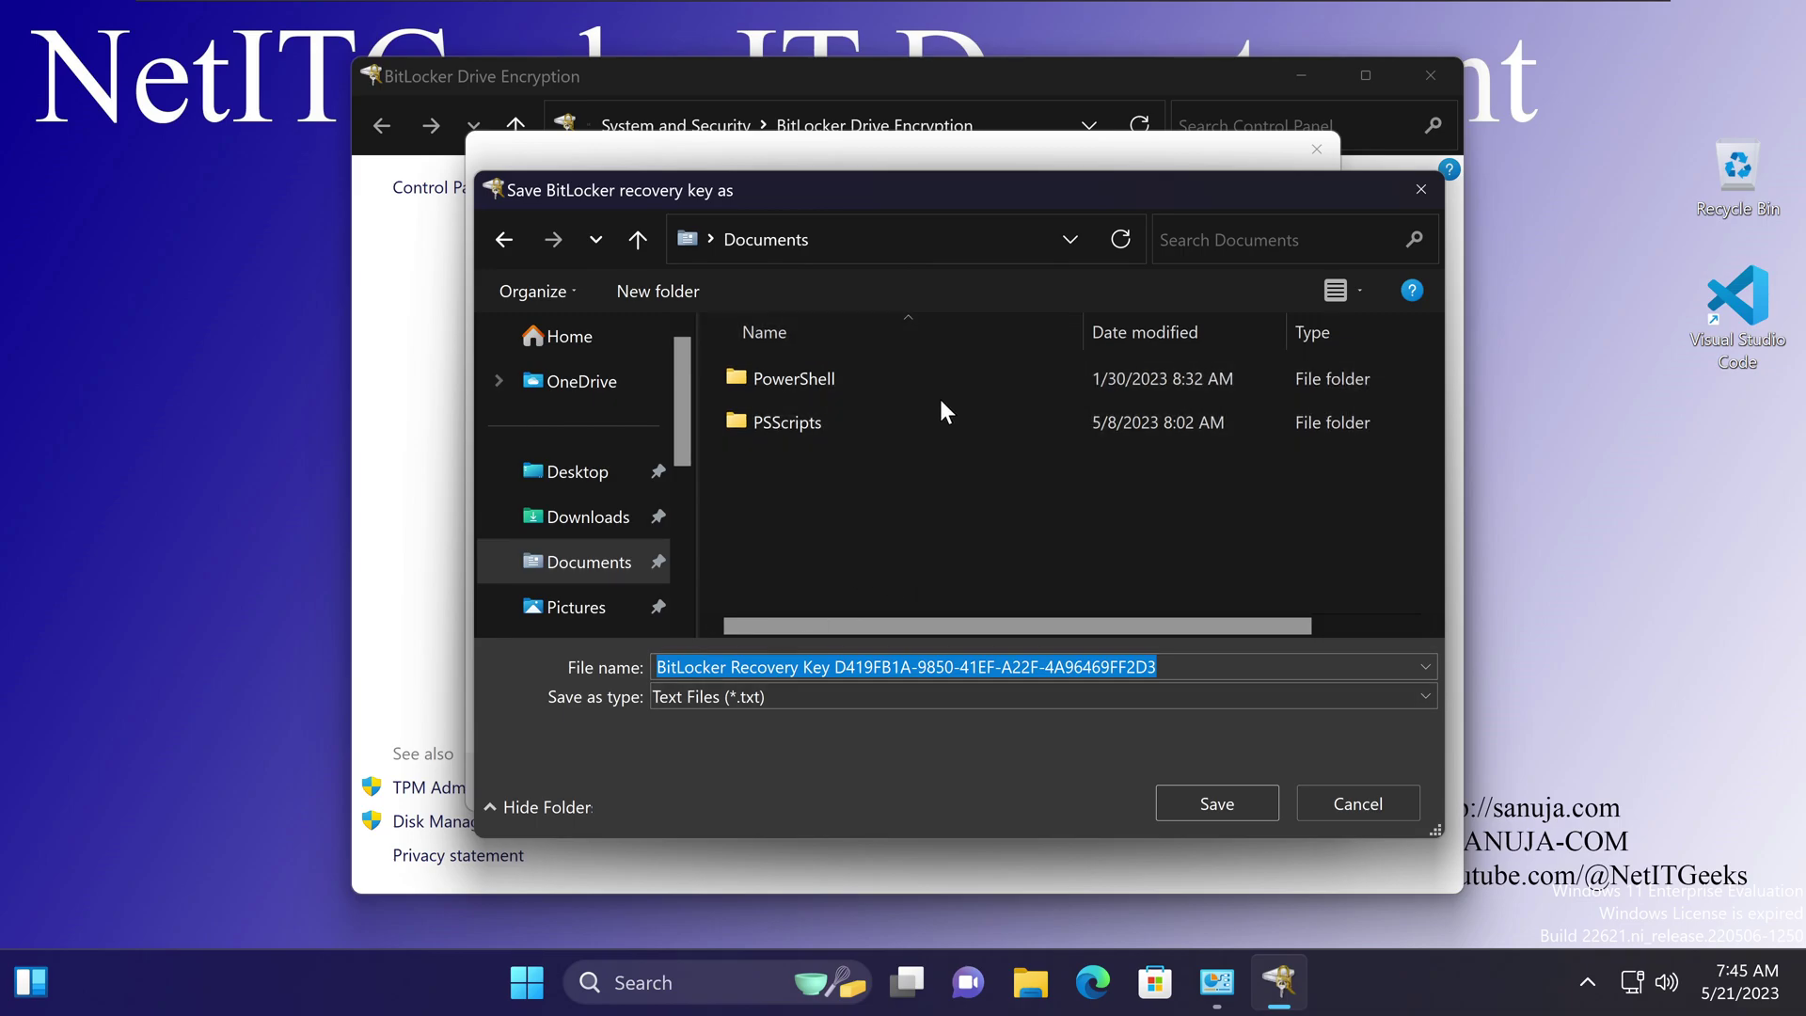
pyautogui.click(1419, 192)
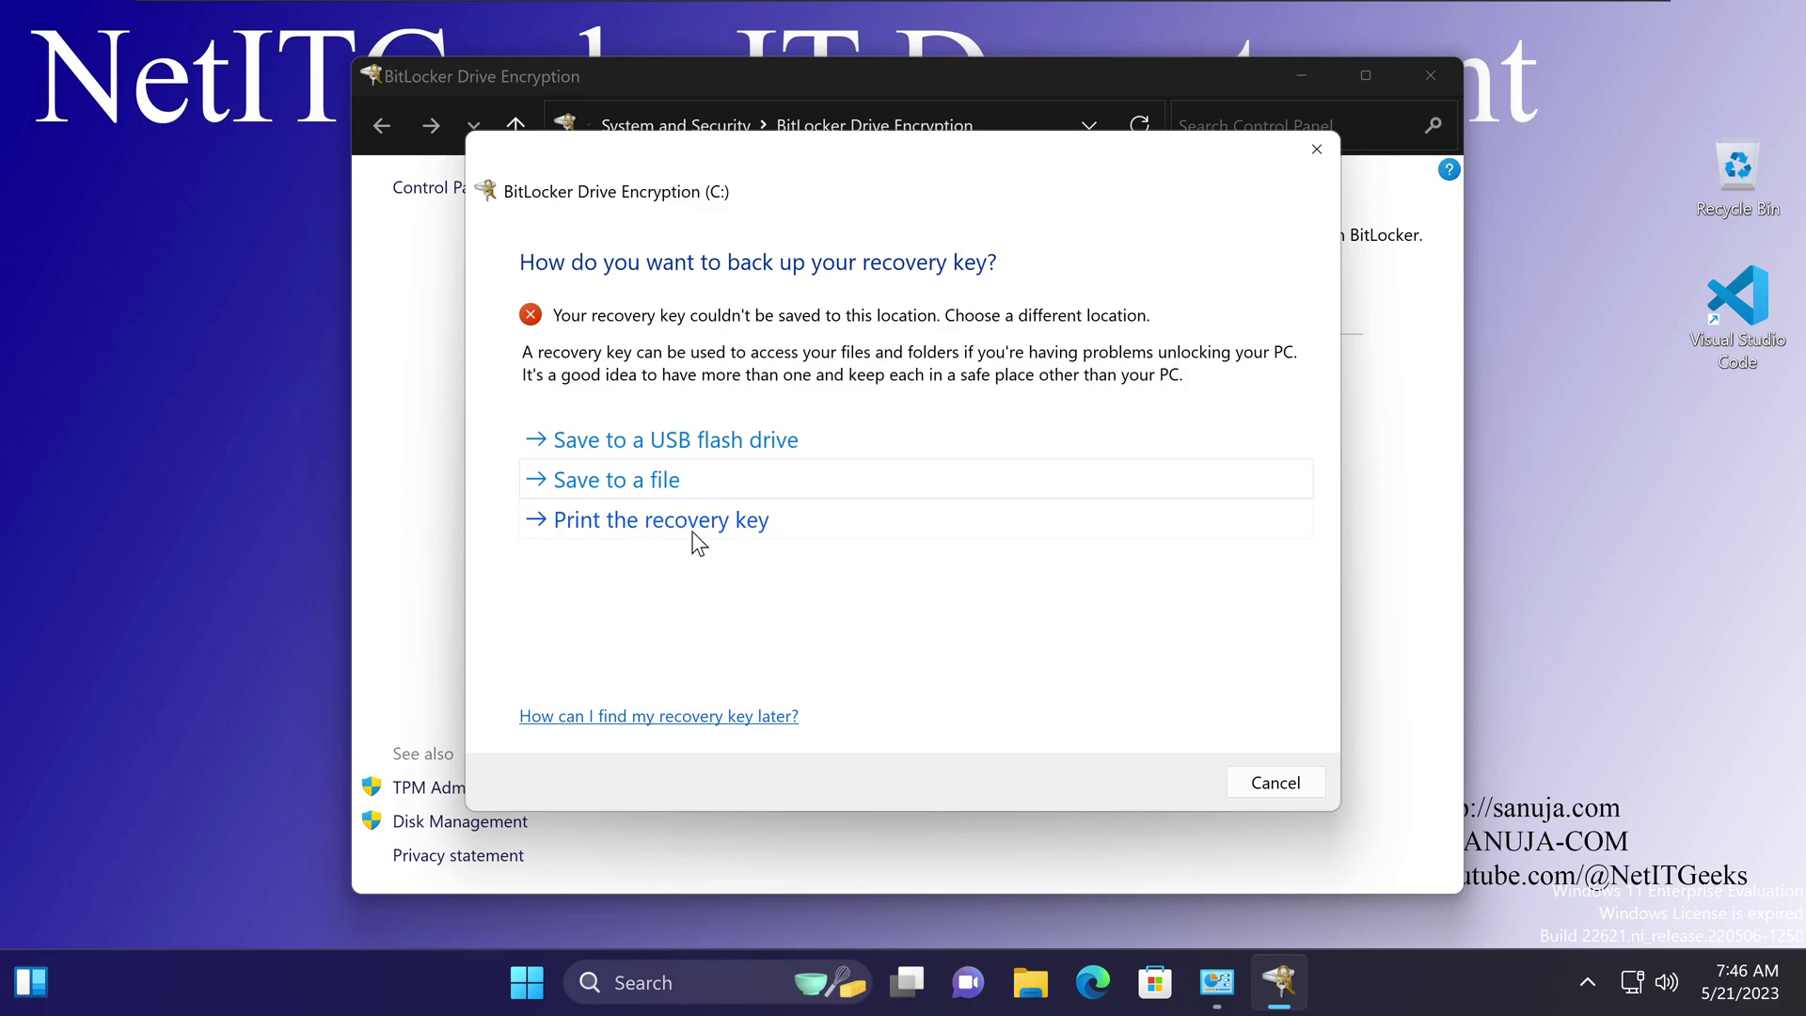
pyautogui.click(838, 527)
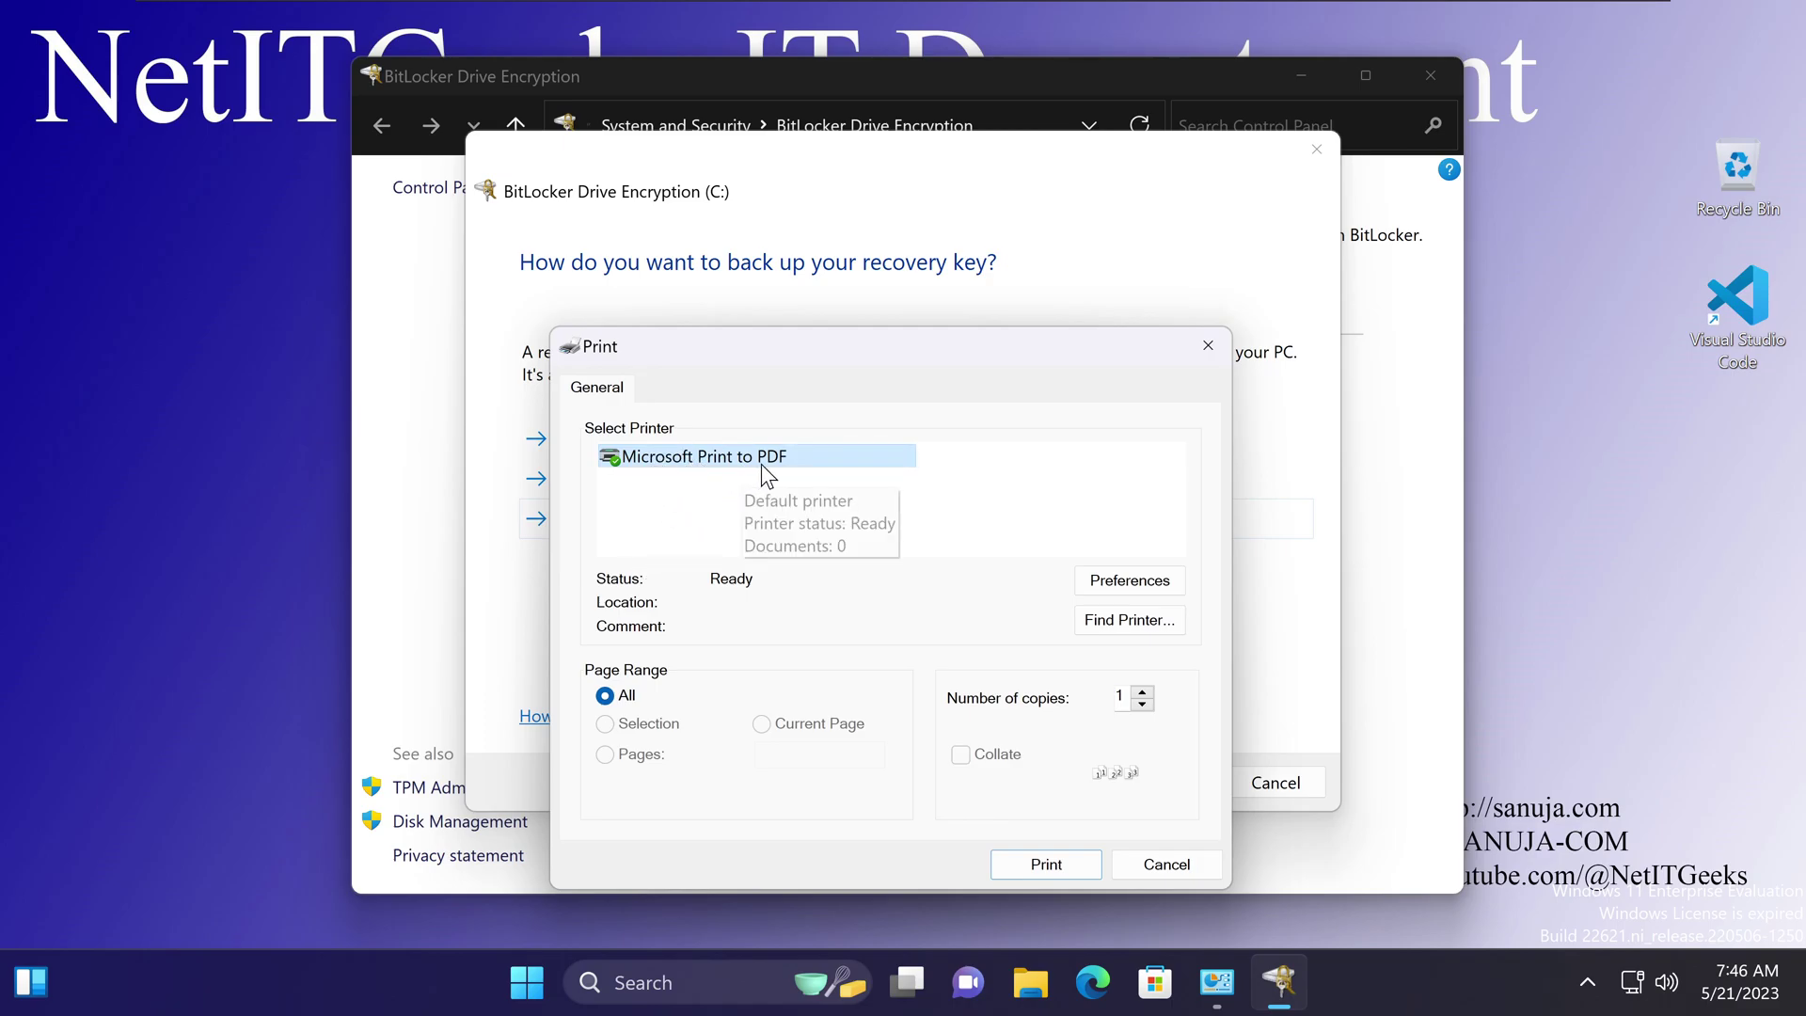
pyautogui.click(794, 471)
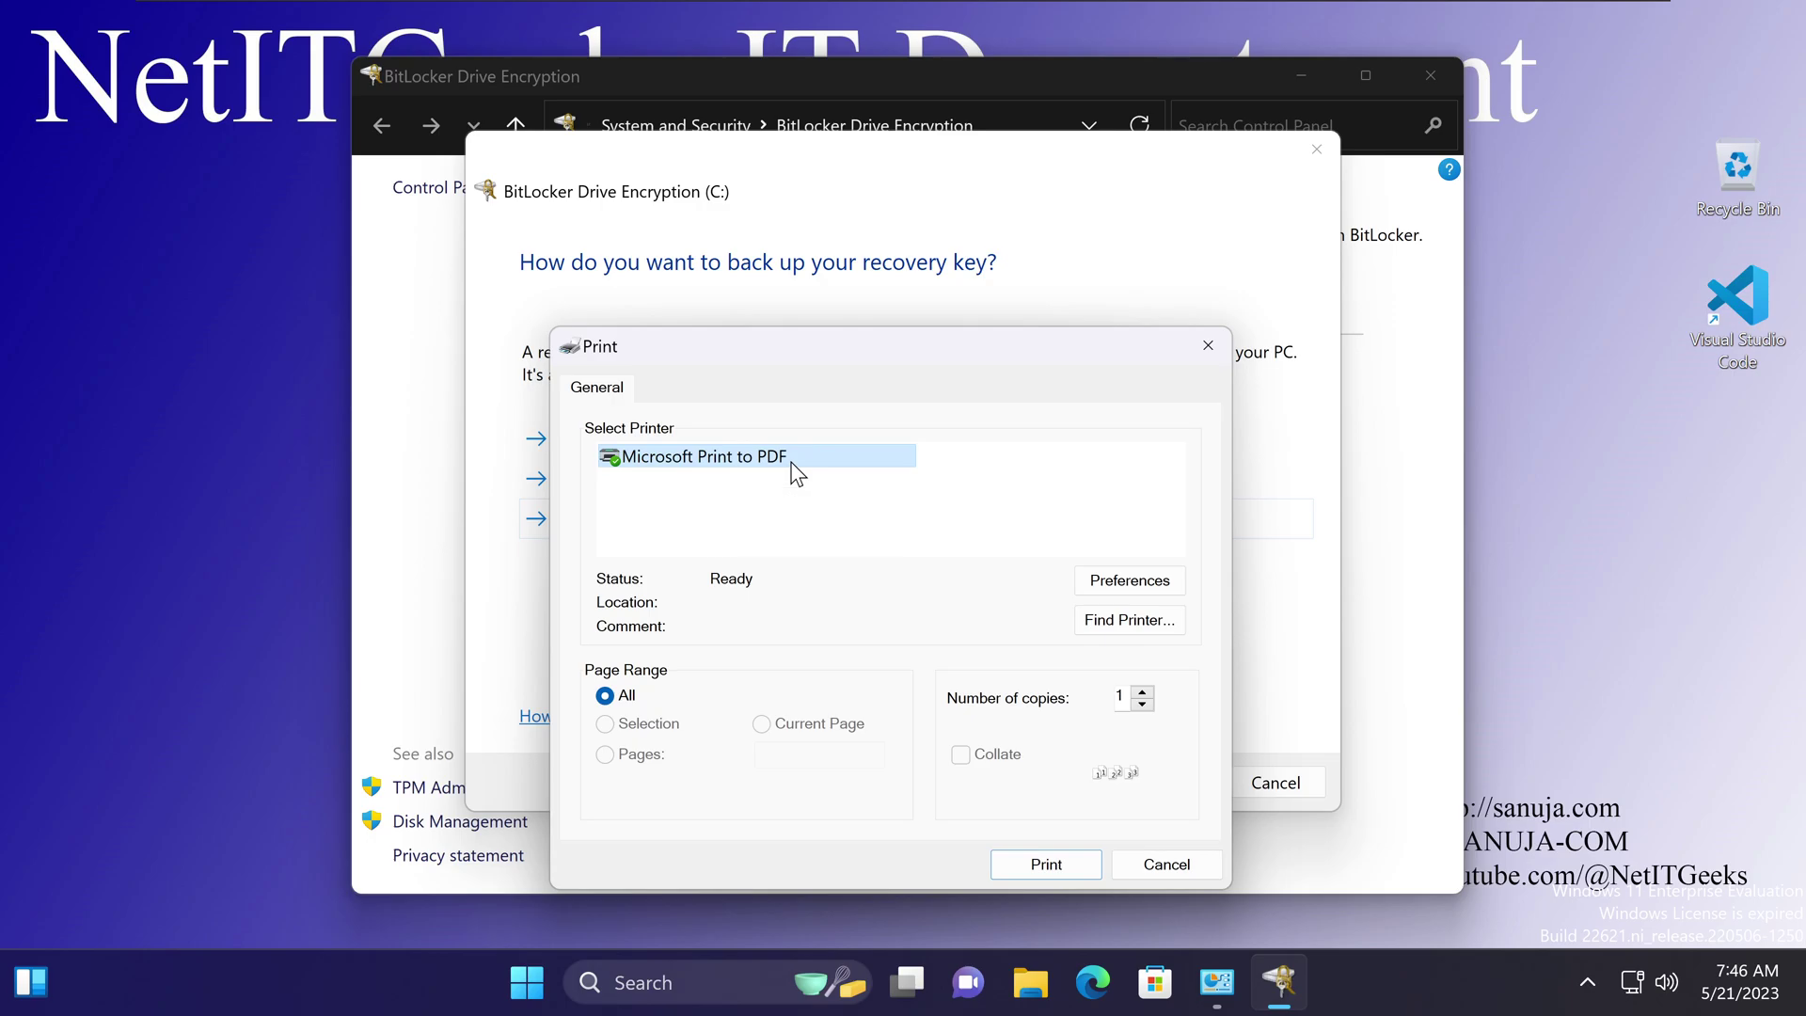
pyautogui.click(861, 469)
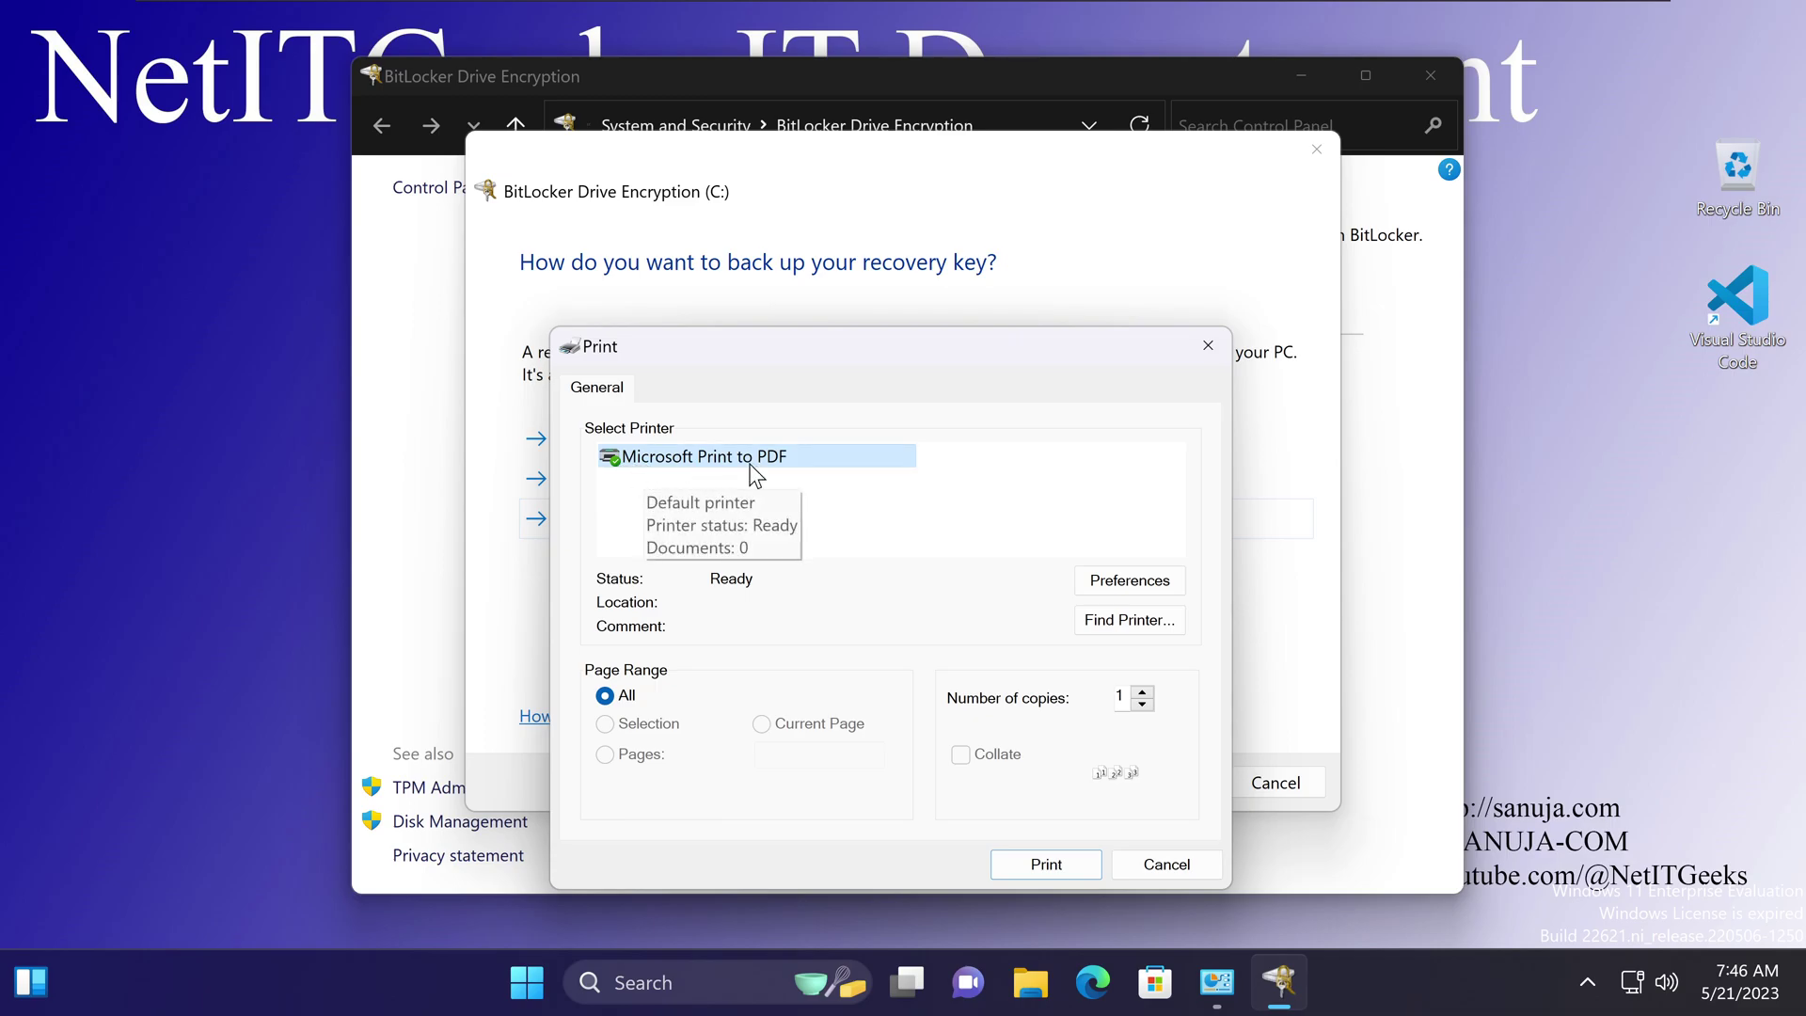
pyautogui.click(690, 461)
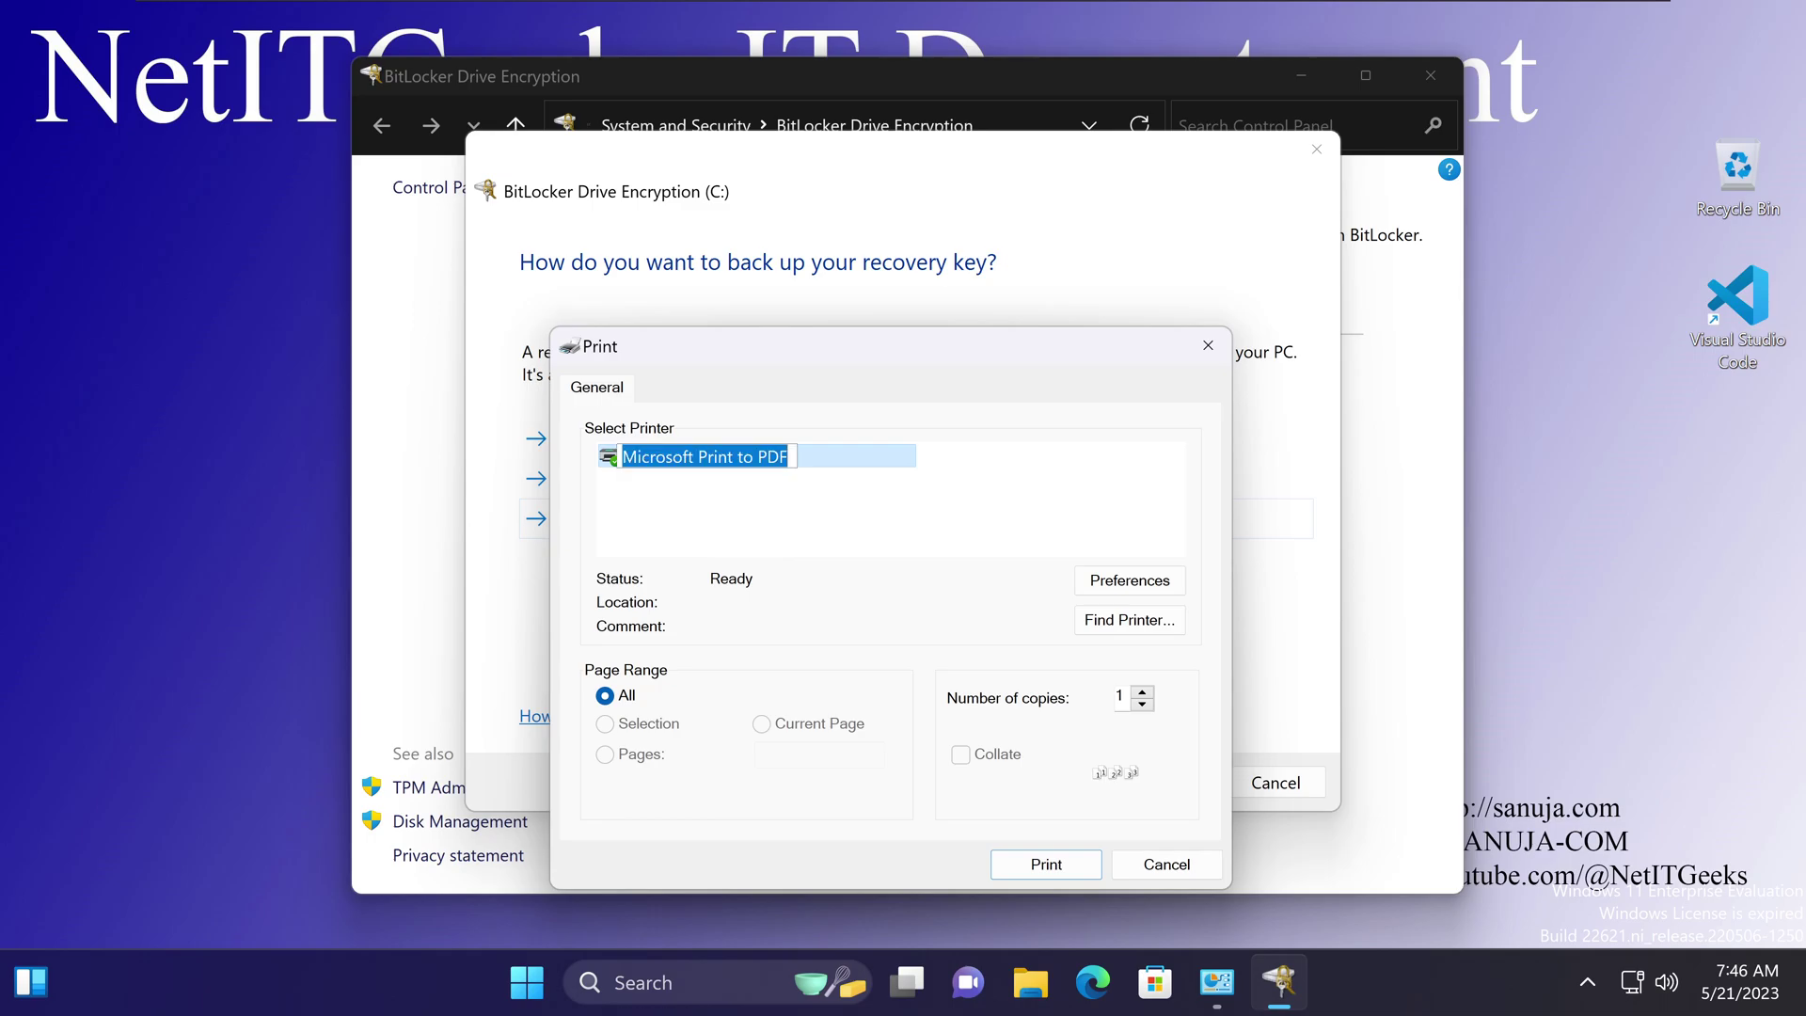
pyautogui.press('Escape')
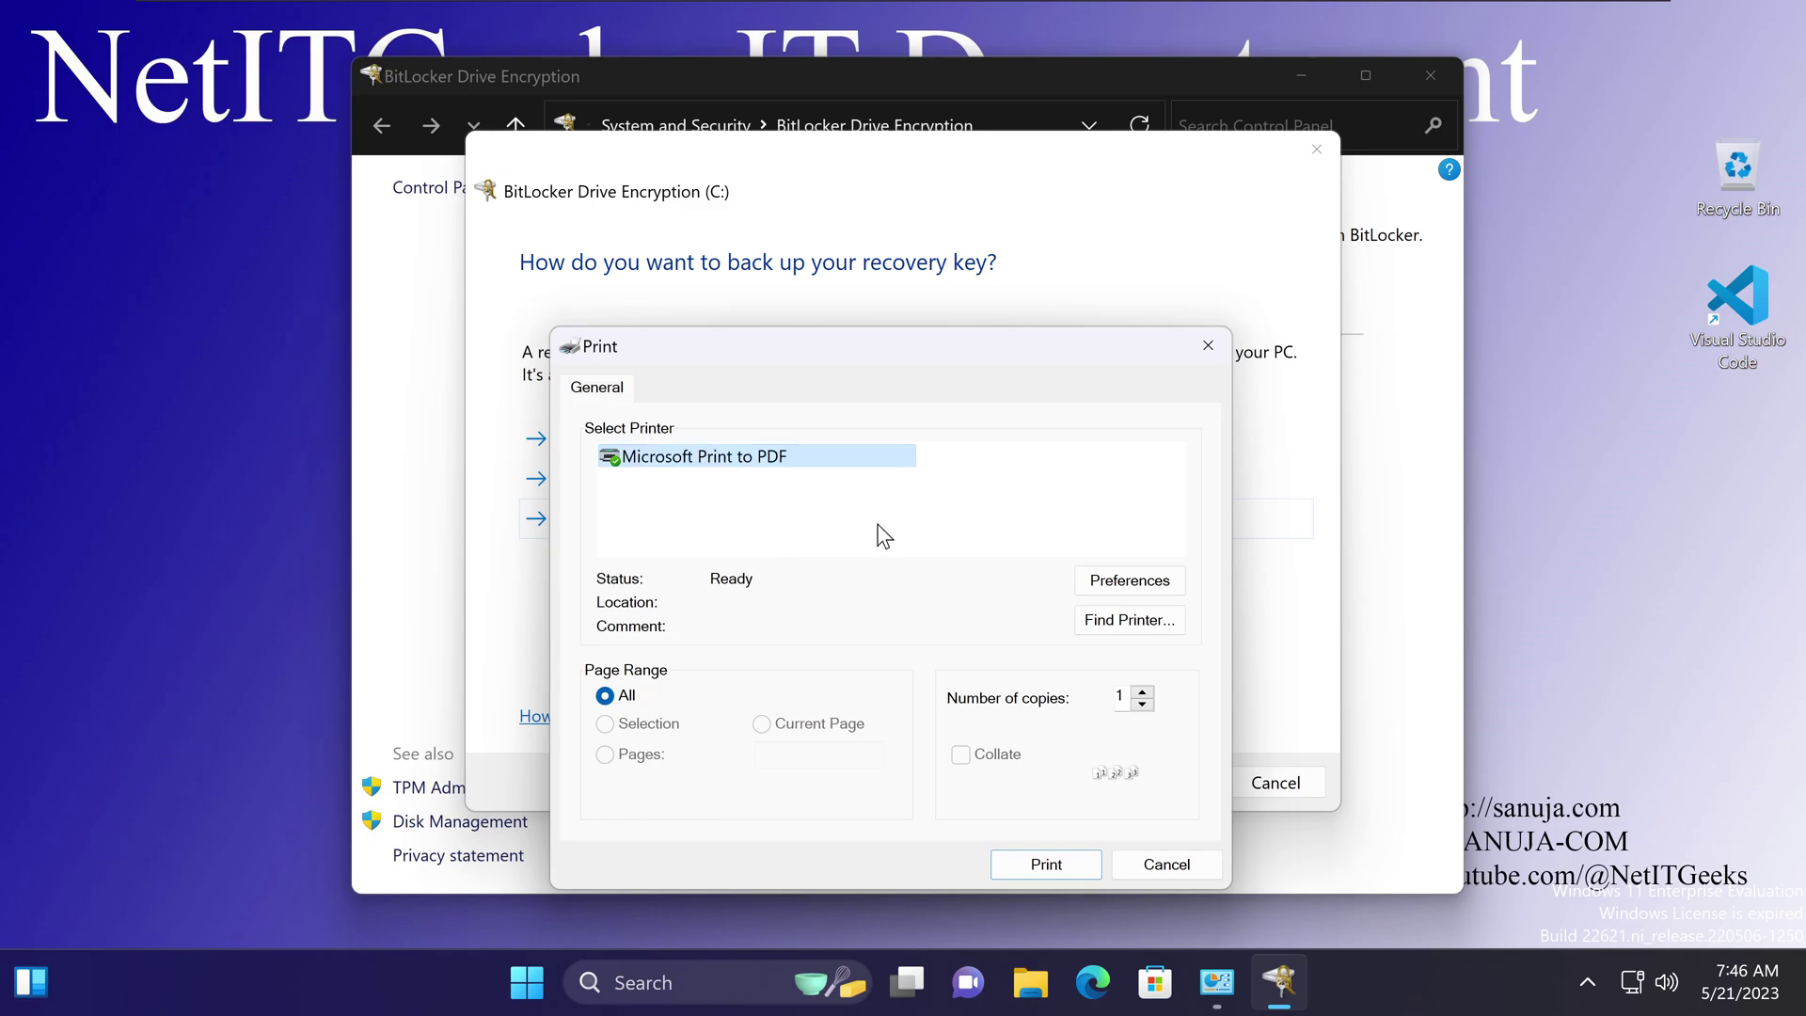
# Step: Print the recovery key to a Desktop PDF named 'BitLocker_Recovery_key_PDF_F'
pyautogui.click(1043, 863)
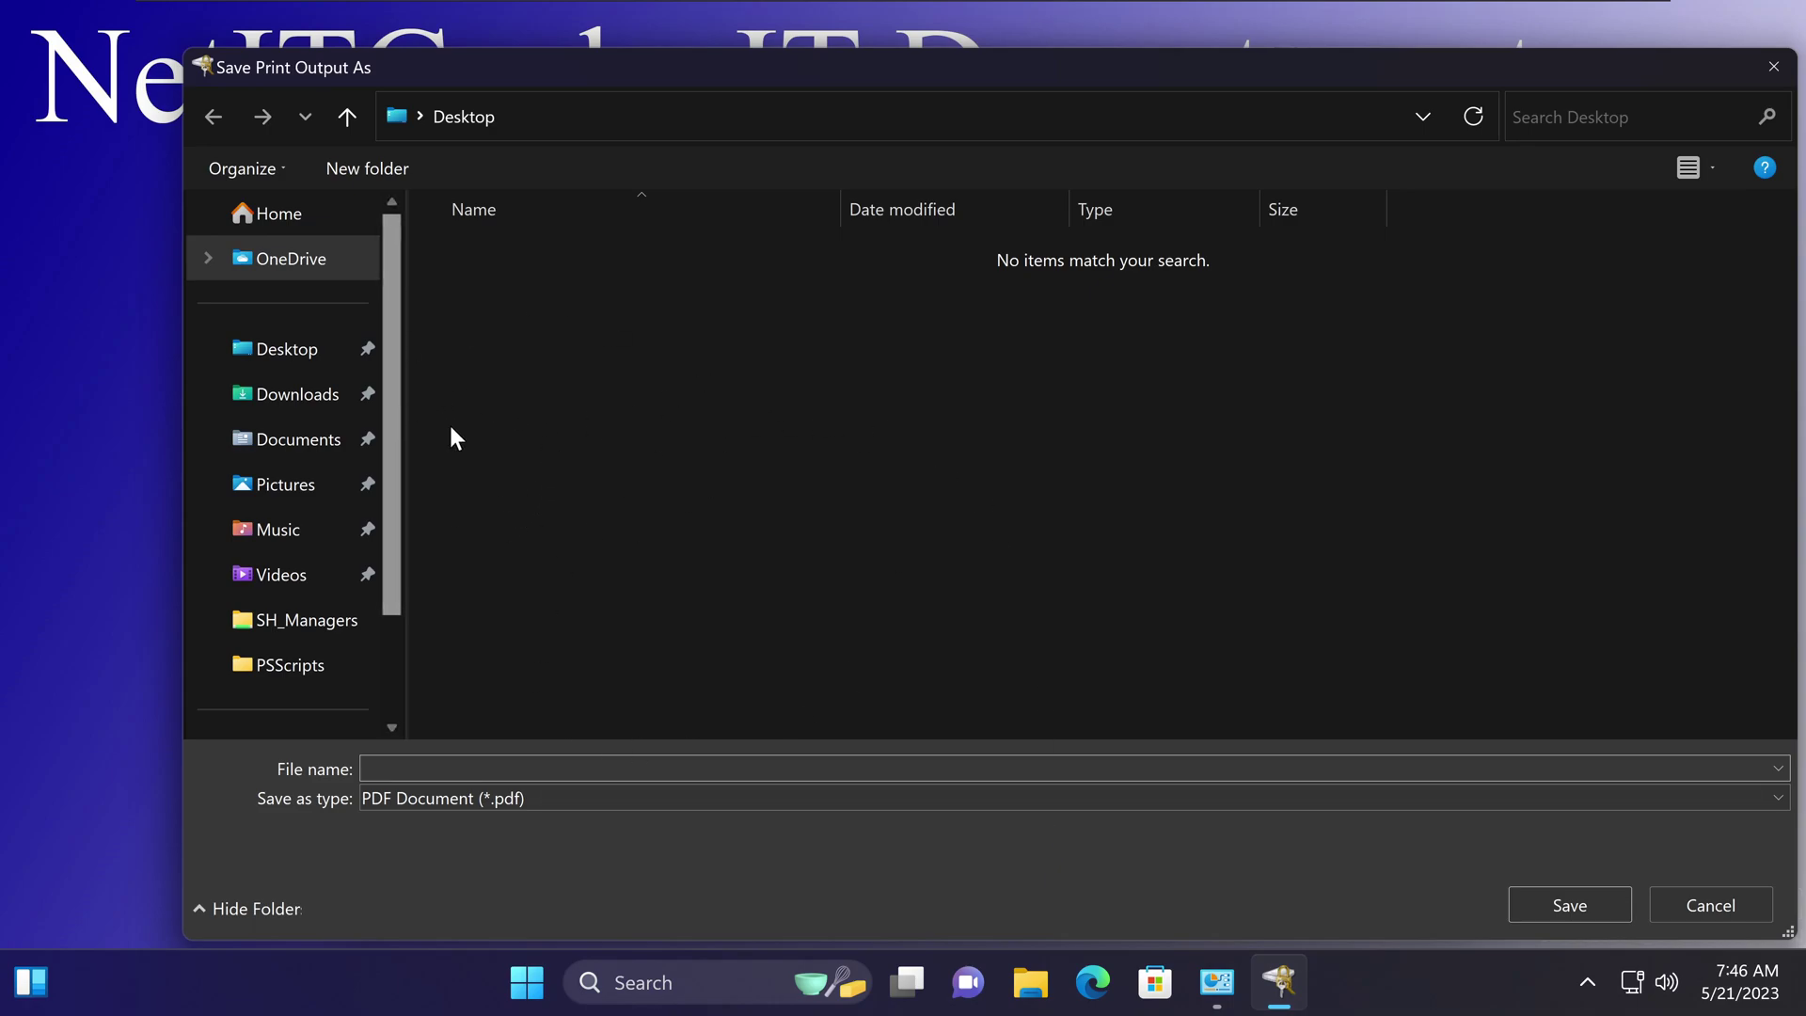
pyautogui.click(307, 356)
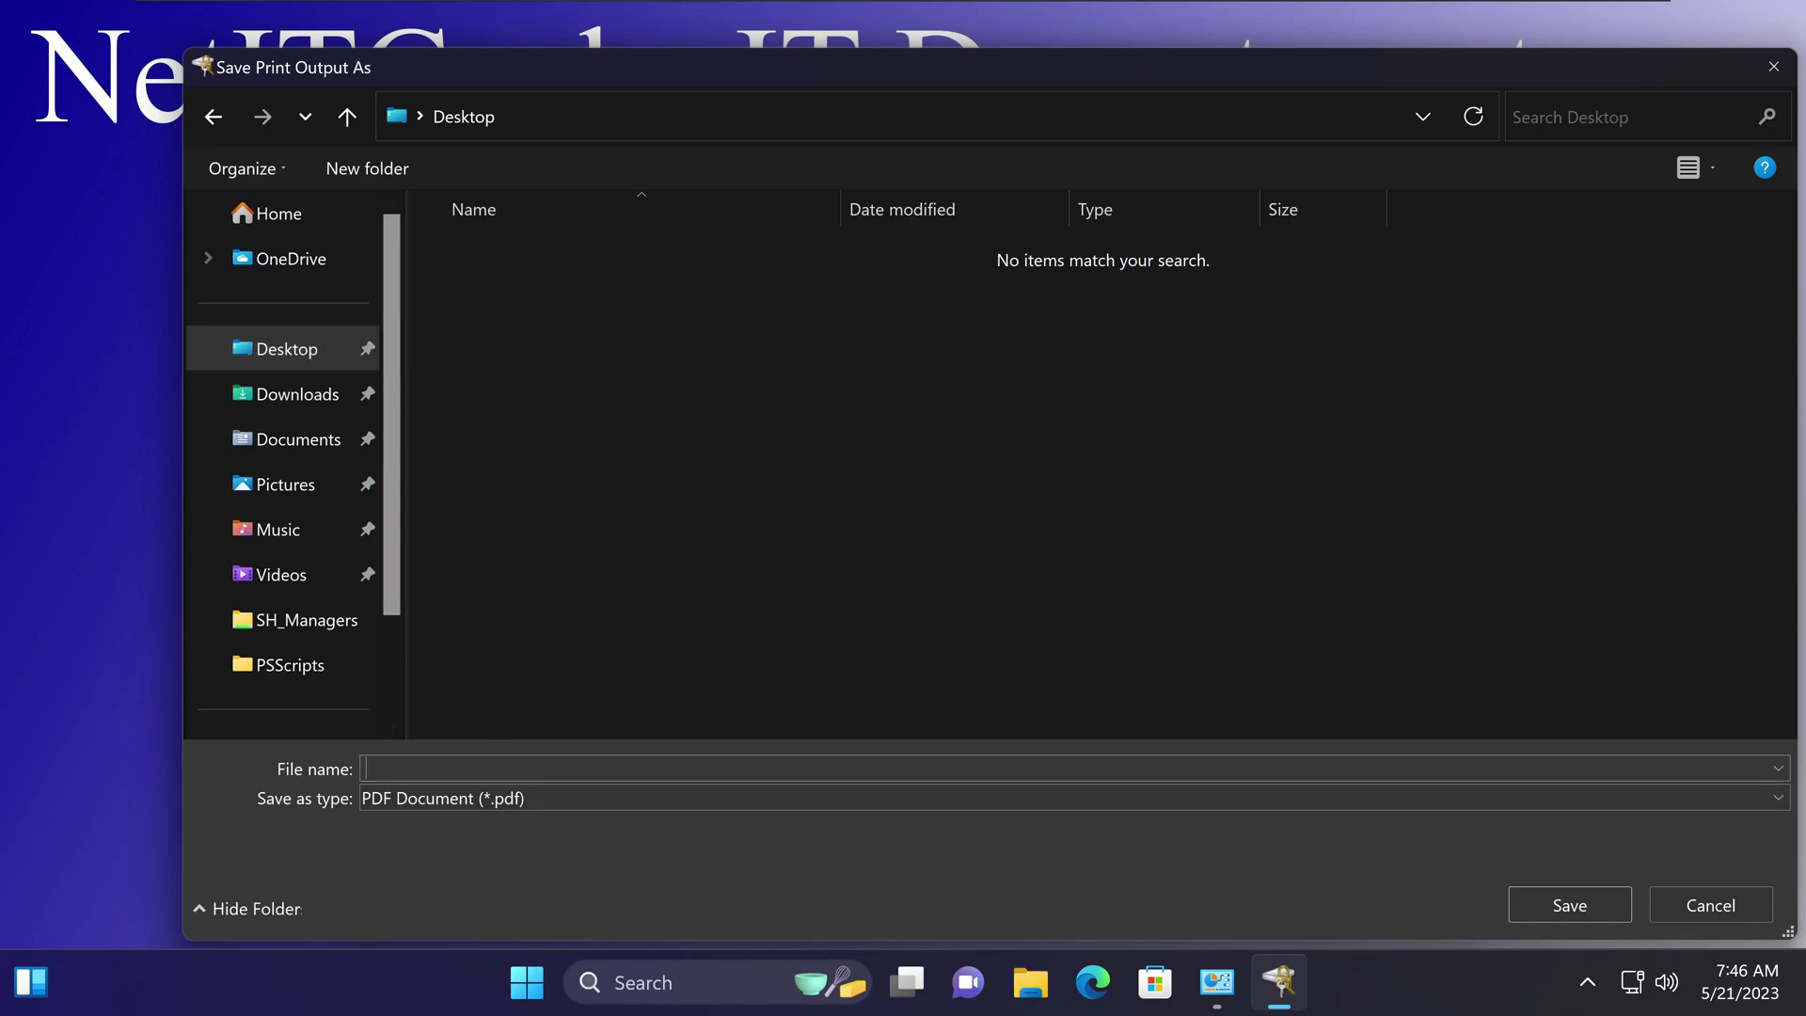
pyautogui.write('Bit')
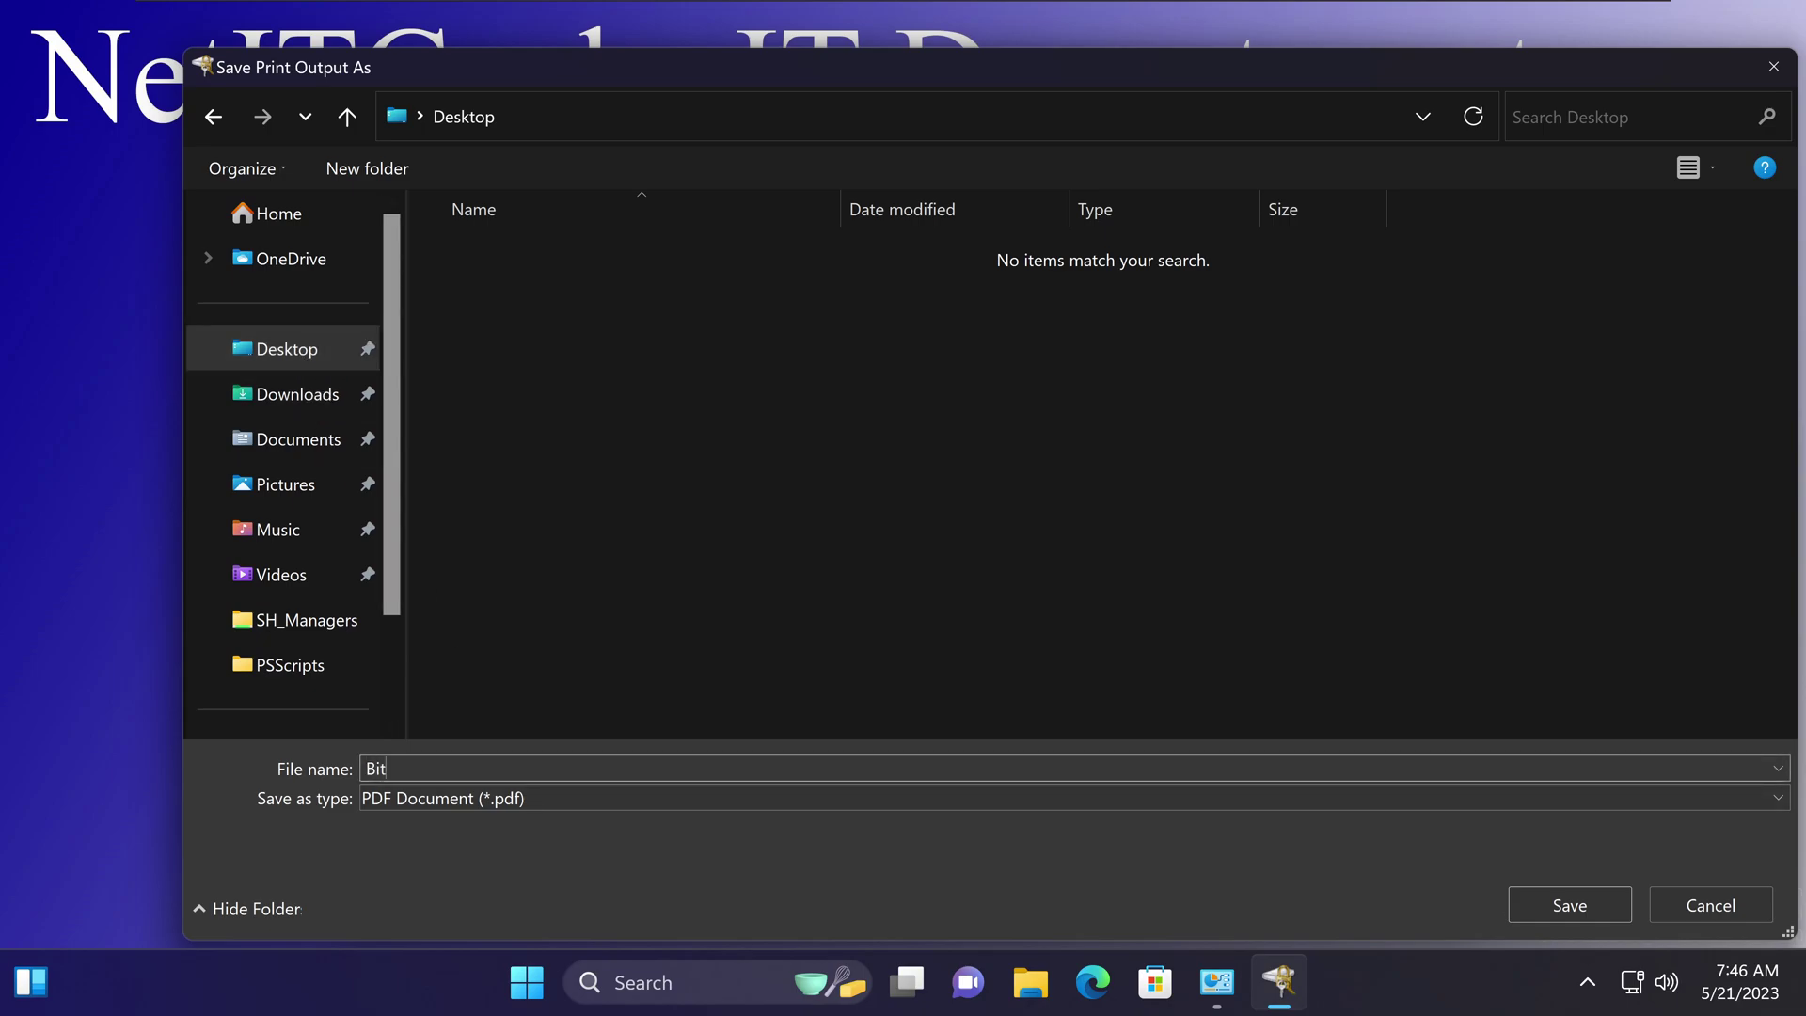
pyautogui.write('Locker_Recovery_key_PDF_F')
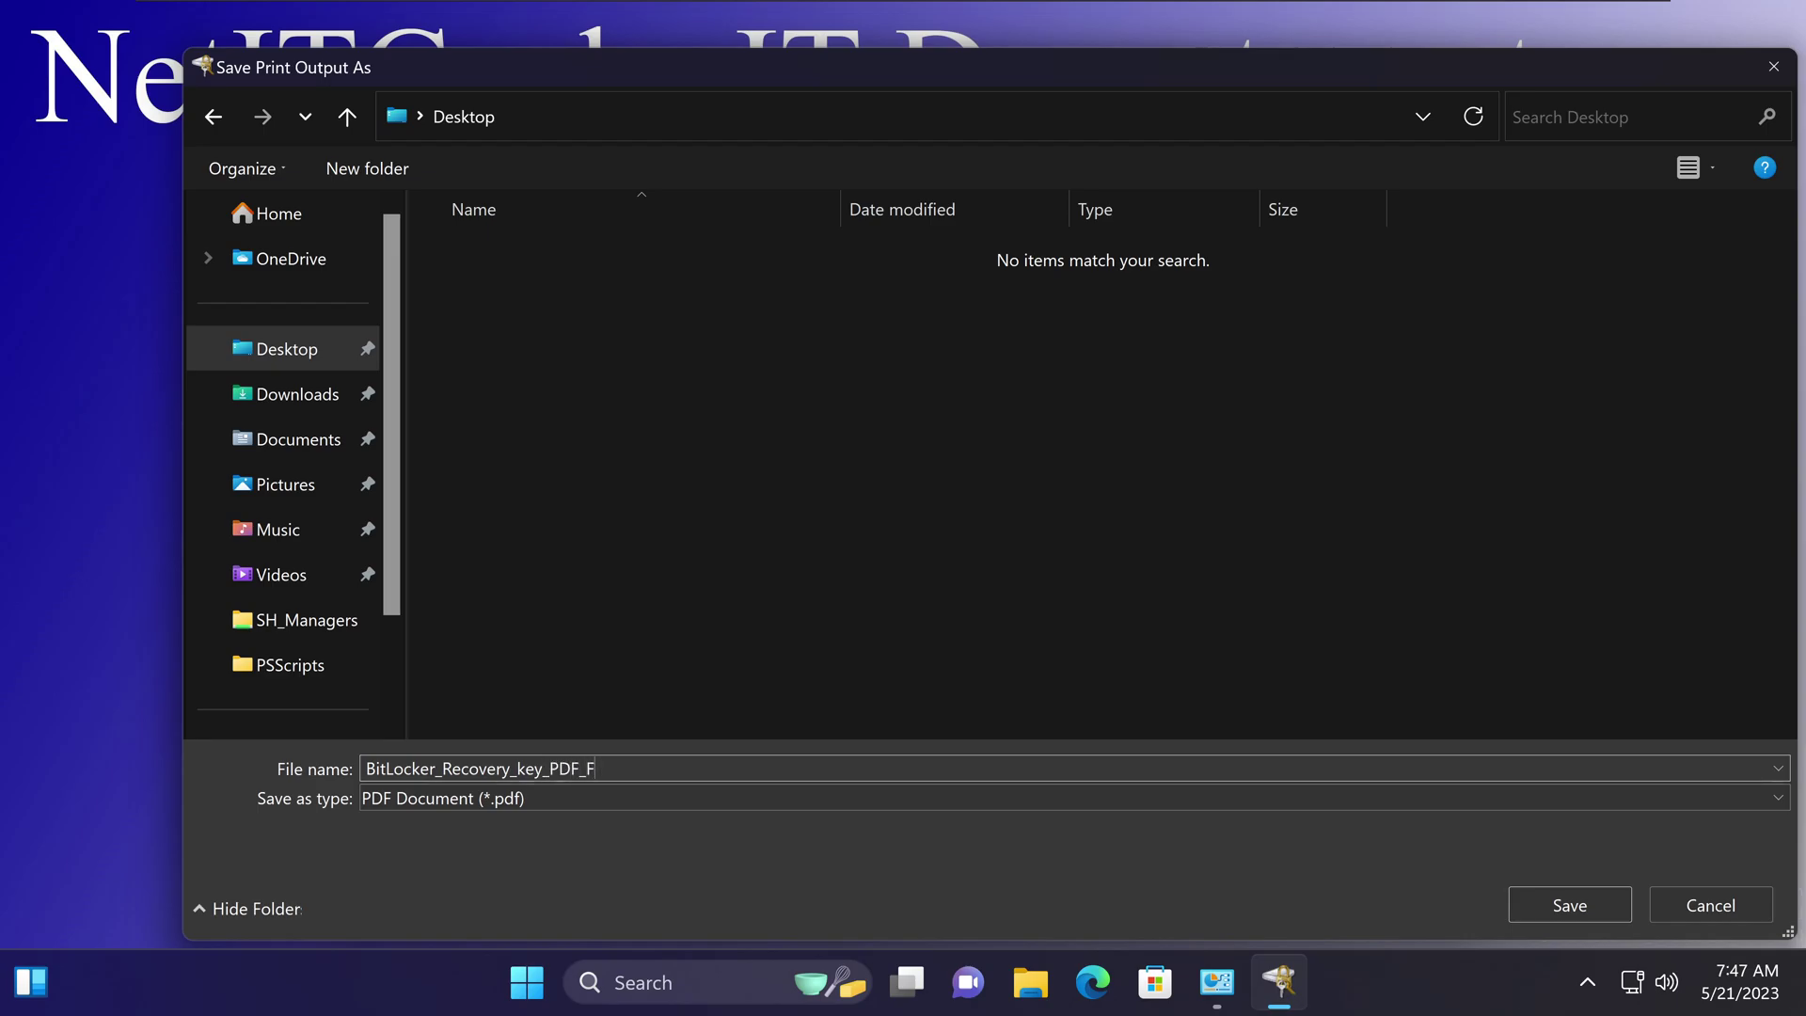
pyautogui.press('Return')
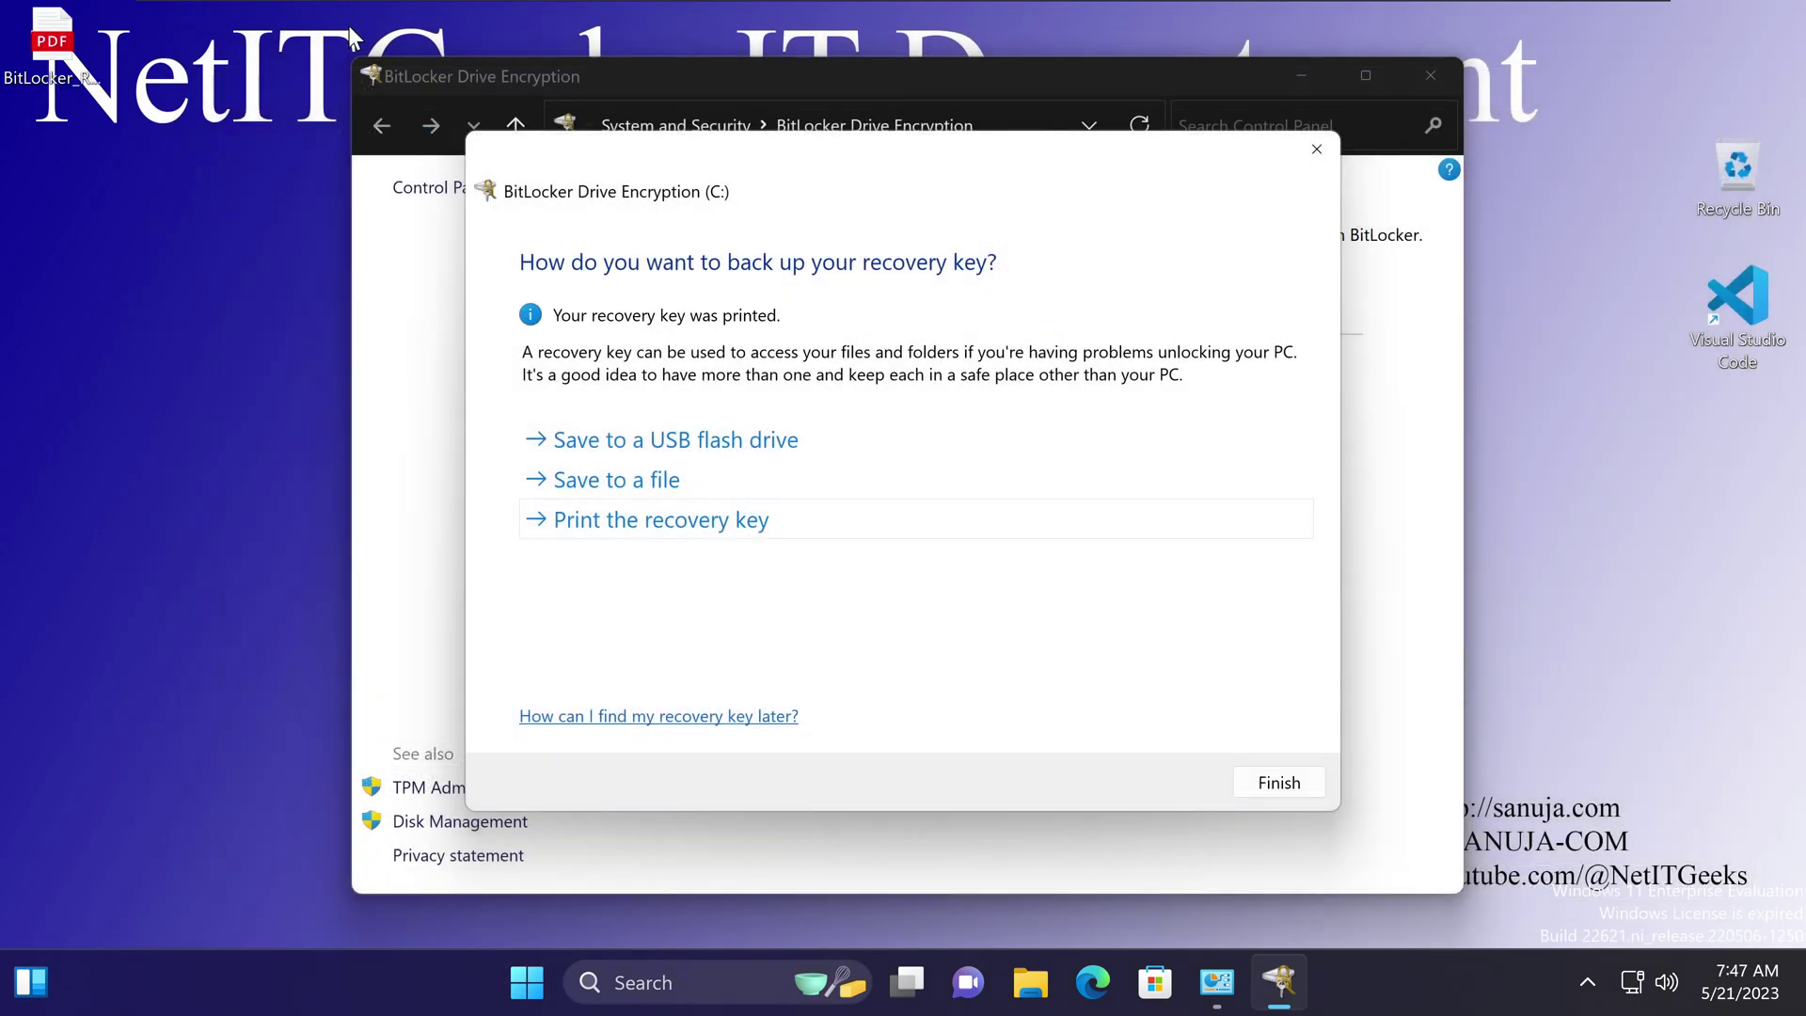
# Step: Open the recovery key PDF from the desktop in Edge and copy the recovery key digits
pyautogui.moveTo(56, 57); pyautogui.dragTo(113, 325)
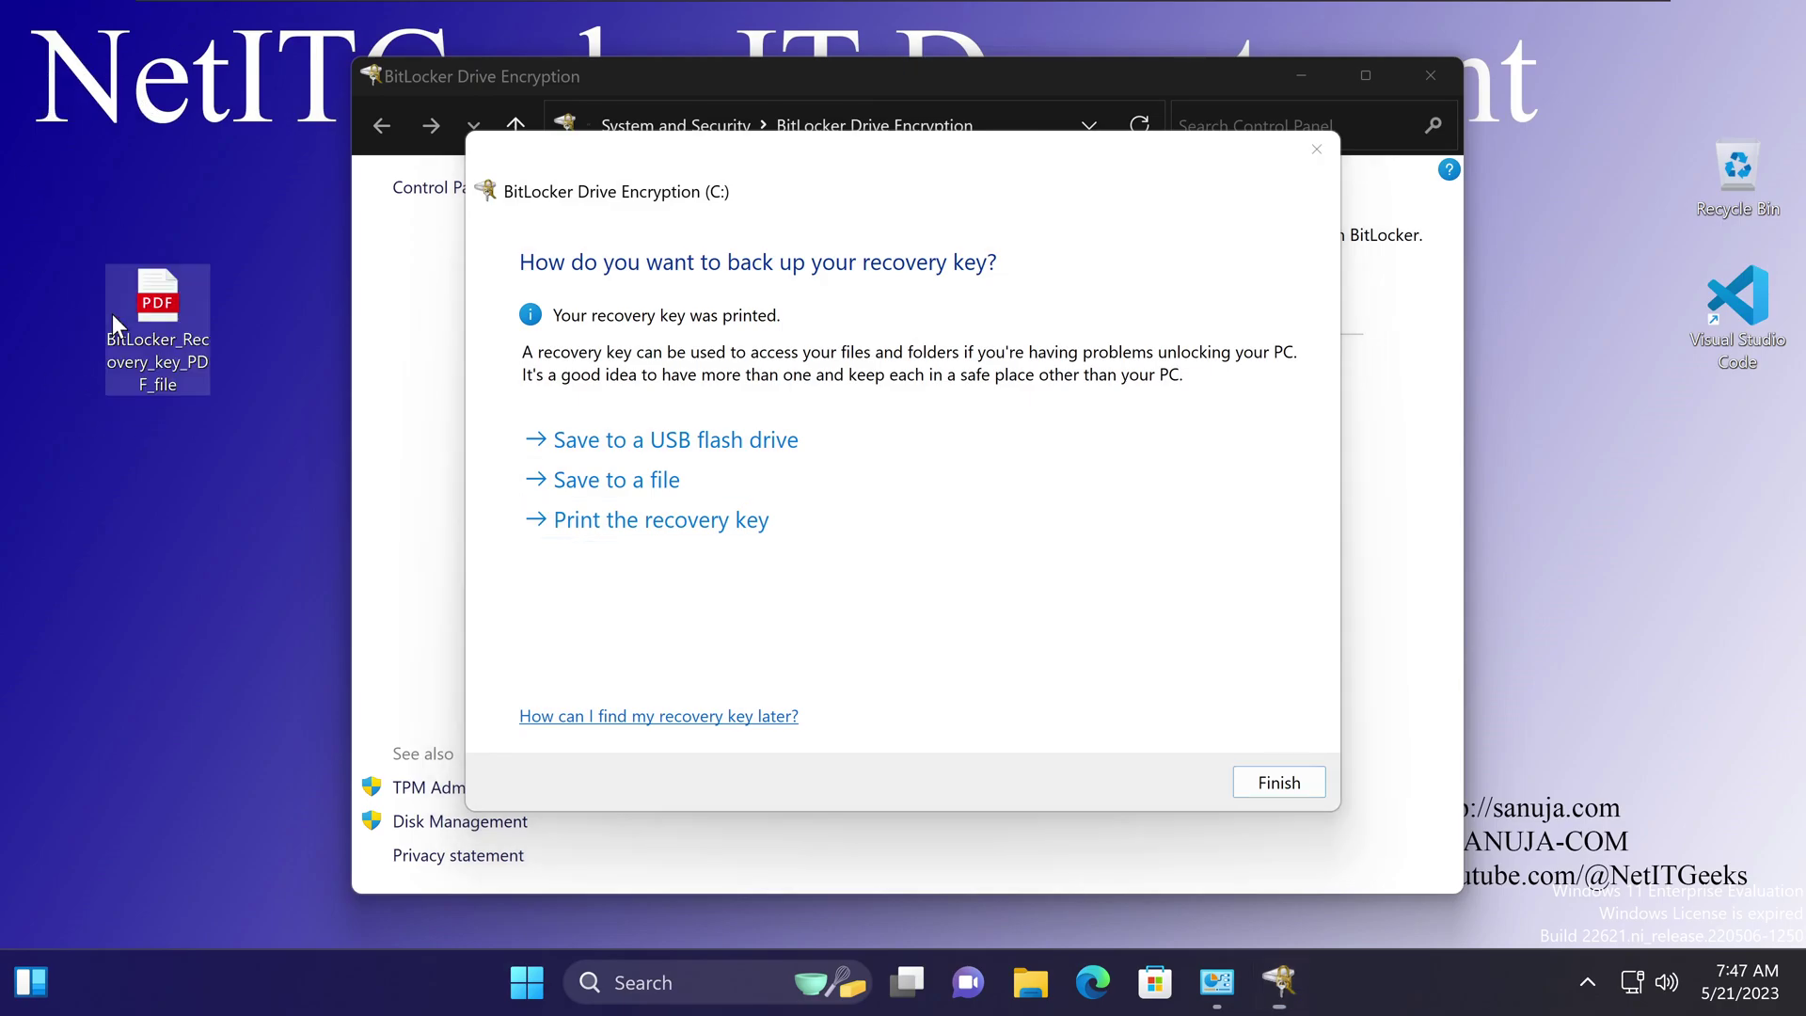
pyautogui.doubleClick(181, 301)
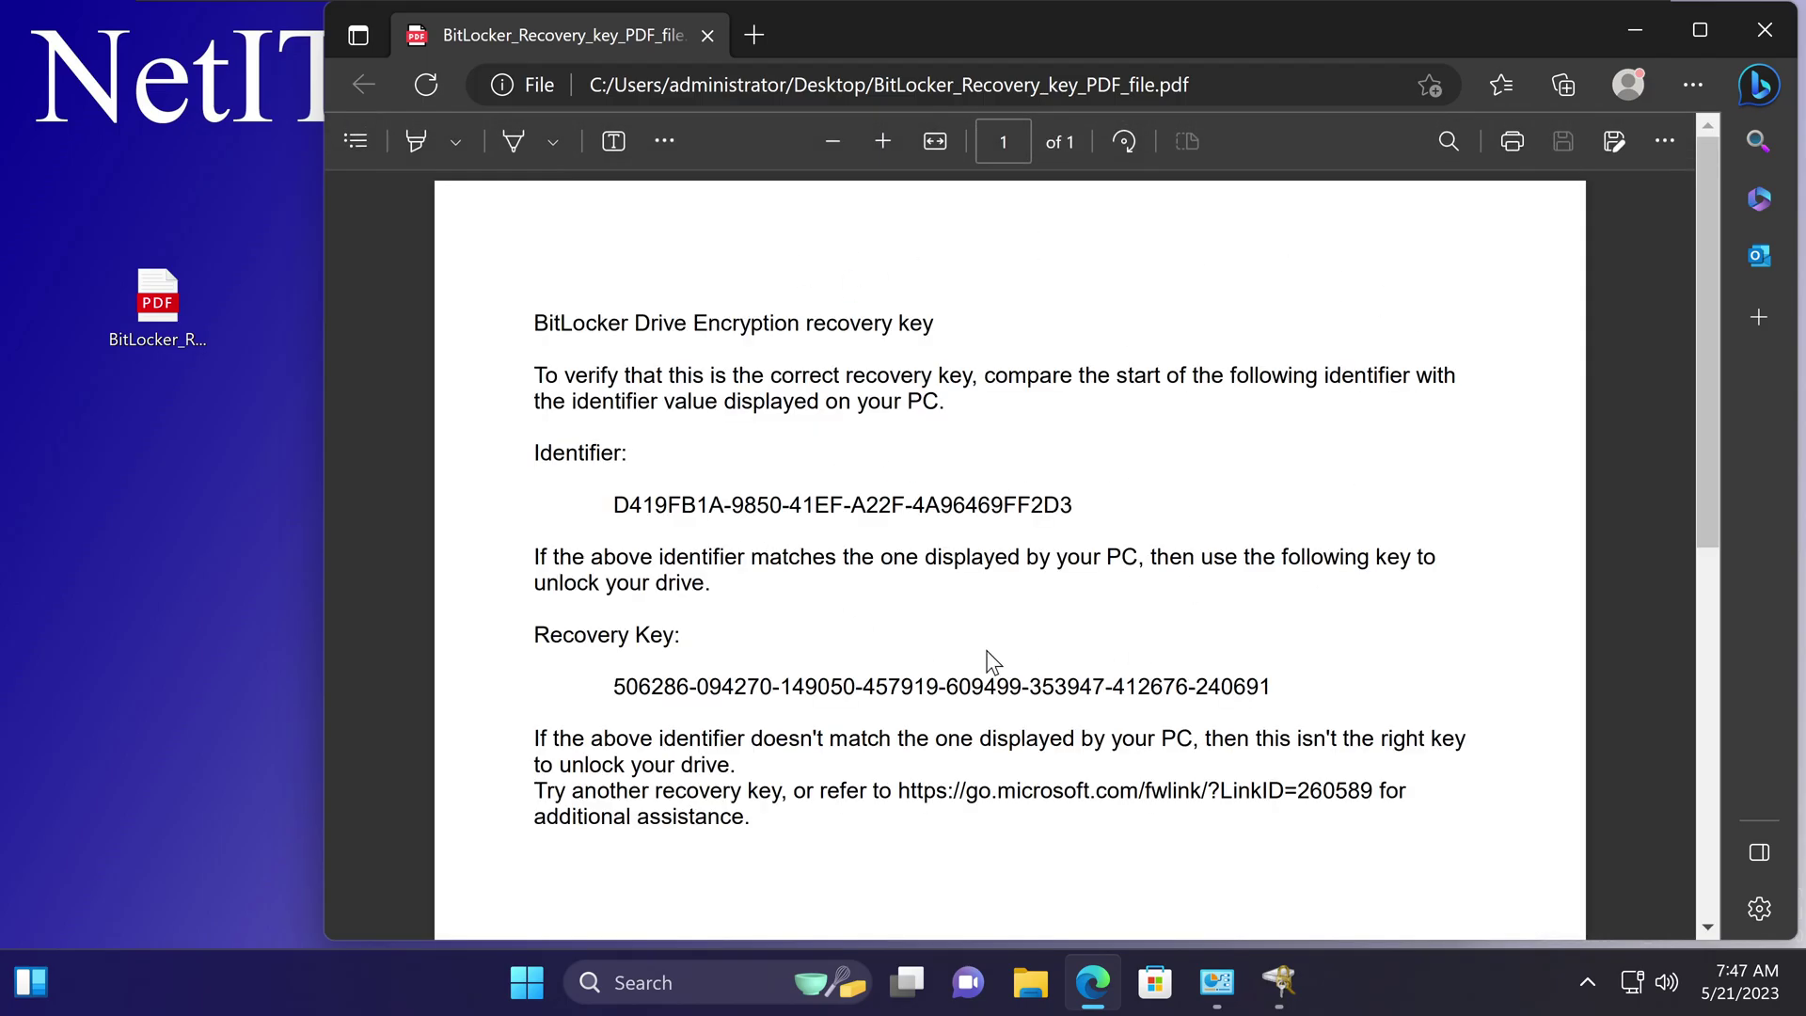
pyautogui.moveTo(613, 505); pyautogui.dragTo(1129, 512)
pyautogui.click(828, 700)
pyautogui.moveTo(613, 687); pyautogui.dragTo(1373, 790)
pyautogui.click(1282, 693)
pyautogui.moveTo(1274, 687); pyautogui.dragTo(627, 687)
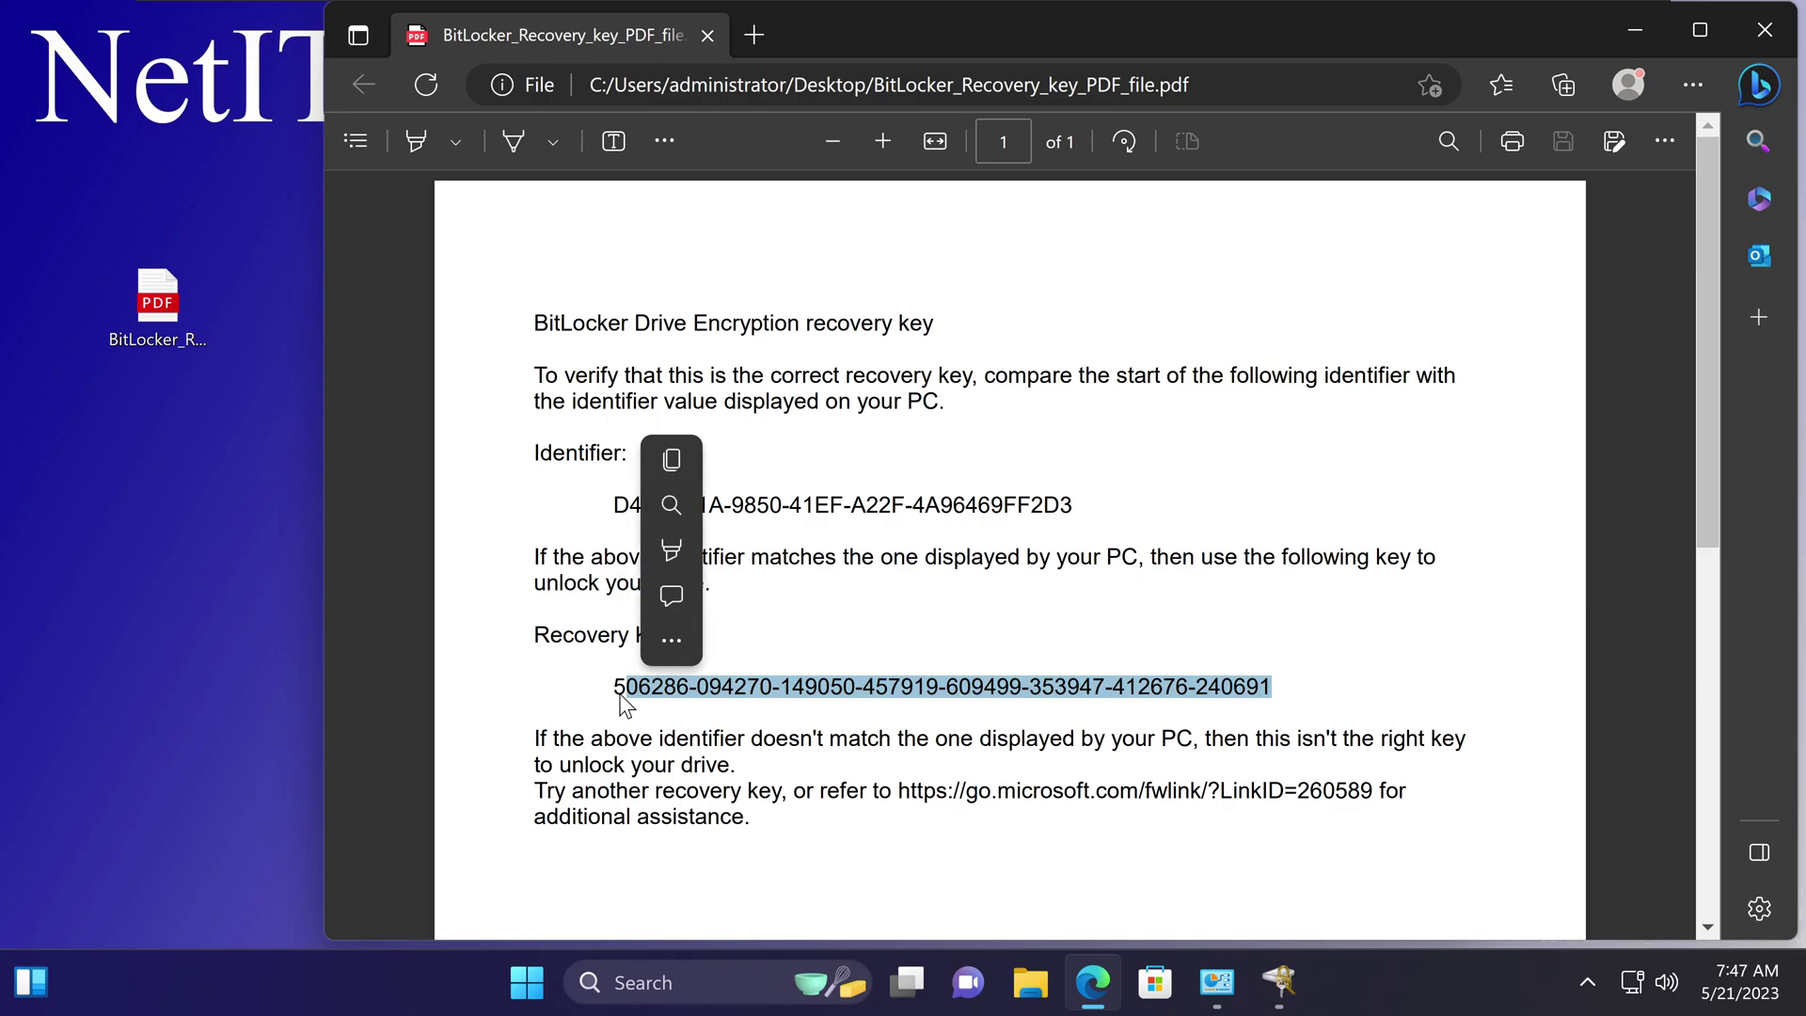
pyautogui.hotkey('ctrl', 'c')
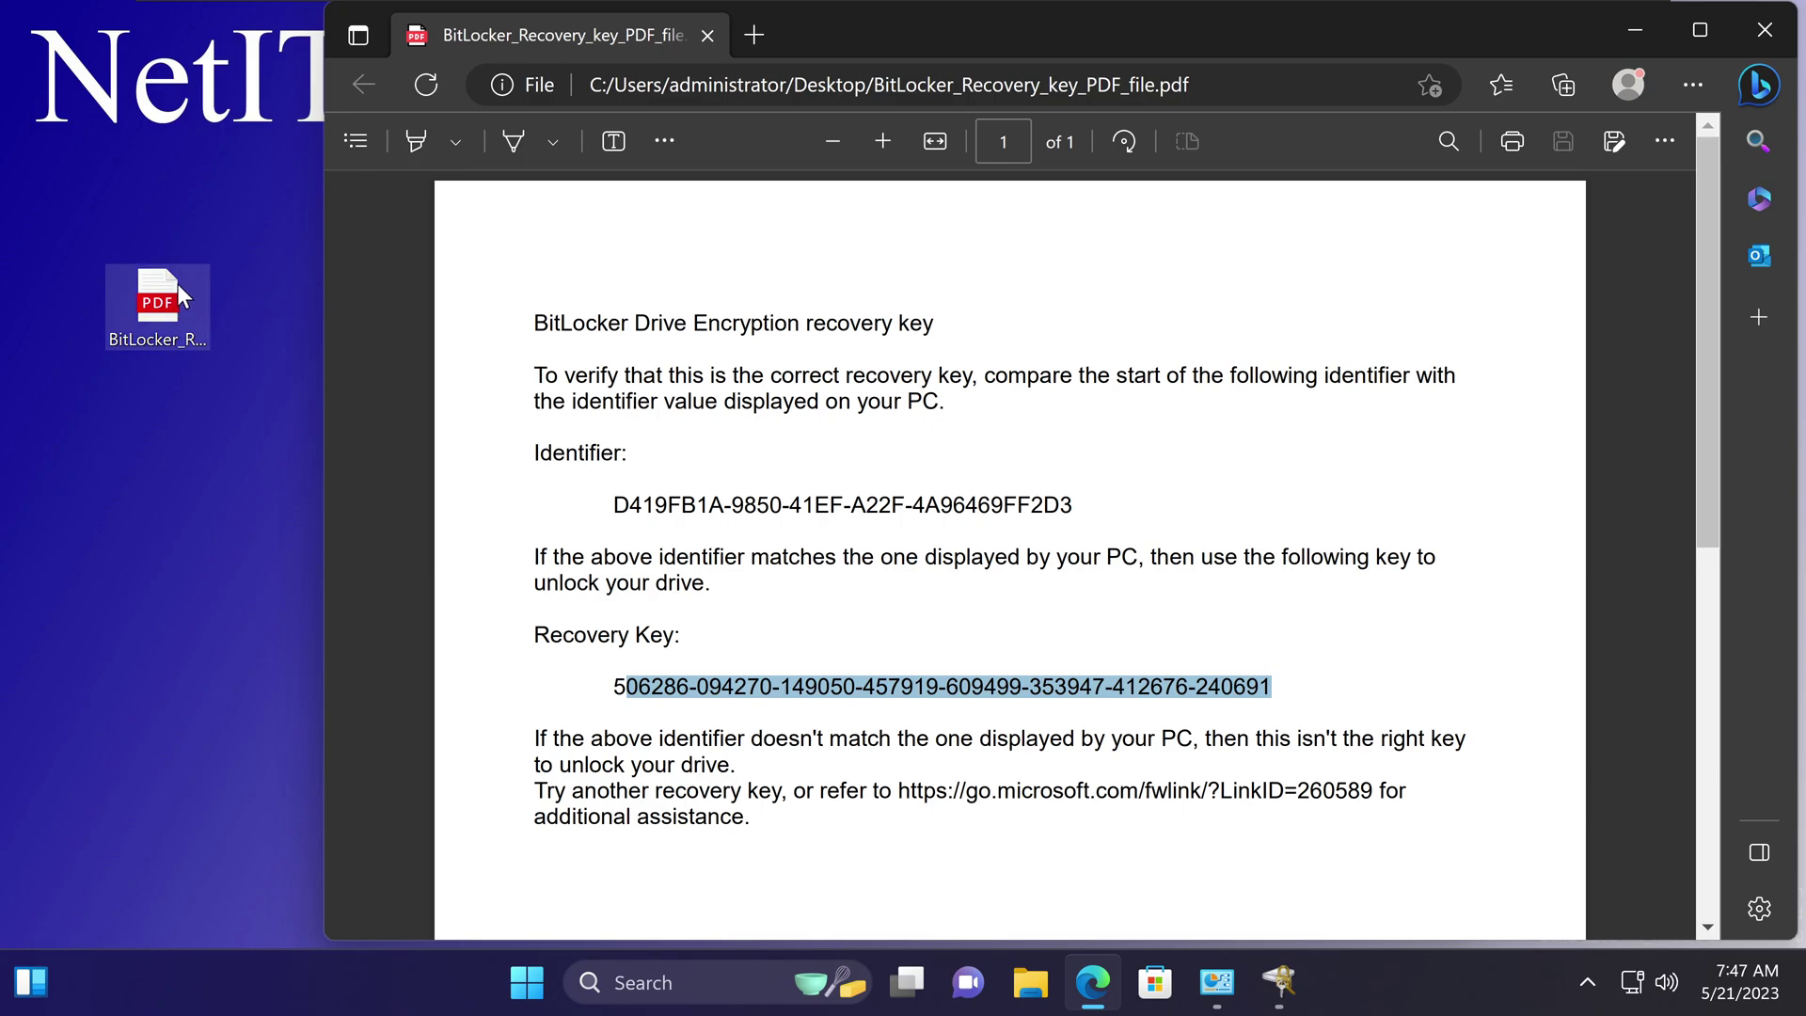
# Step: Review the recovery key line again, uncover the backup dialog, and close the PDF
pyautogui.click(621, 687)
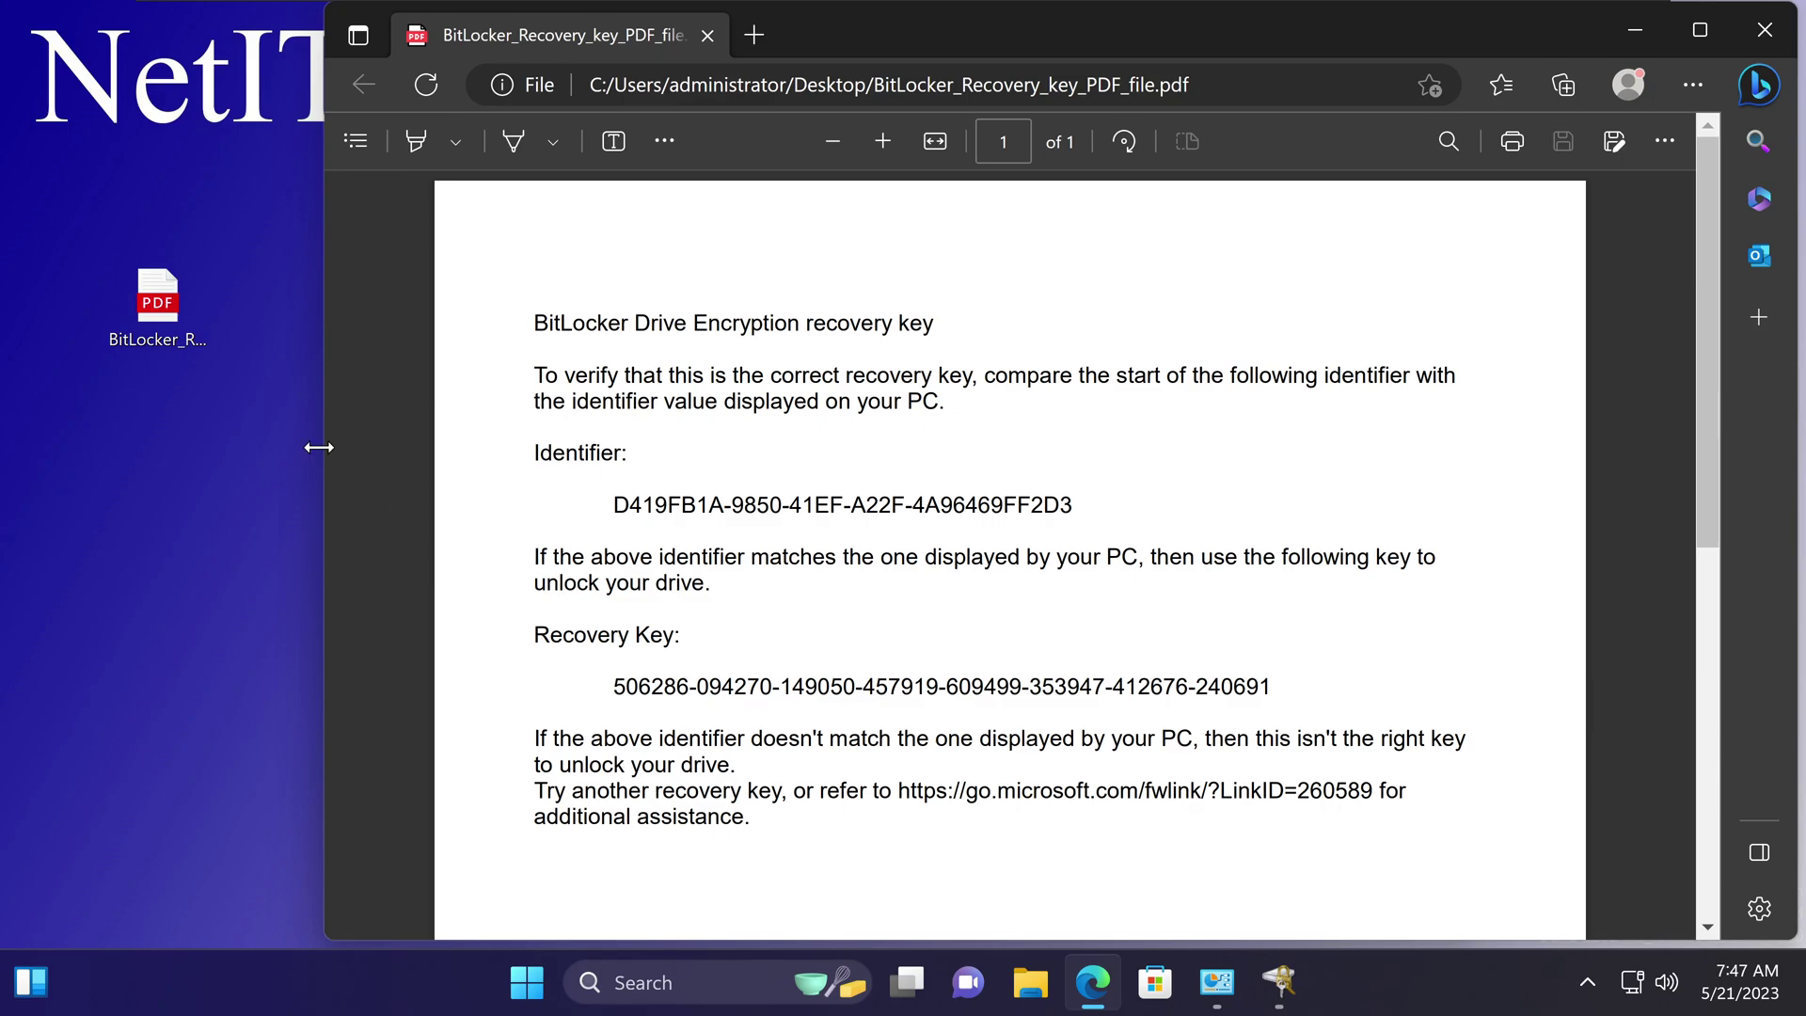
pyautogui.click(157, 299)
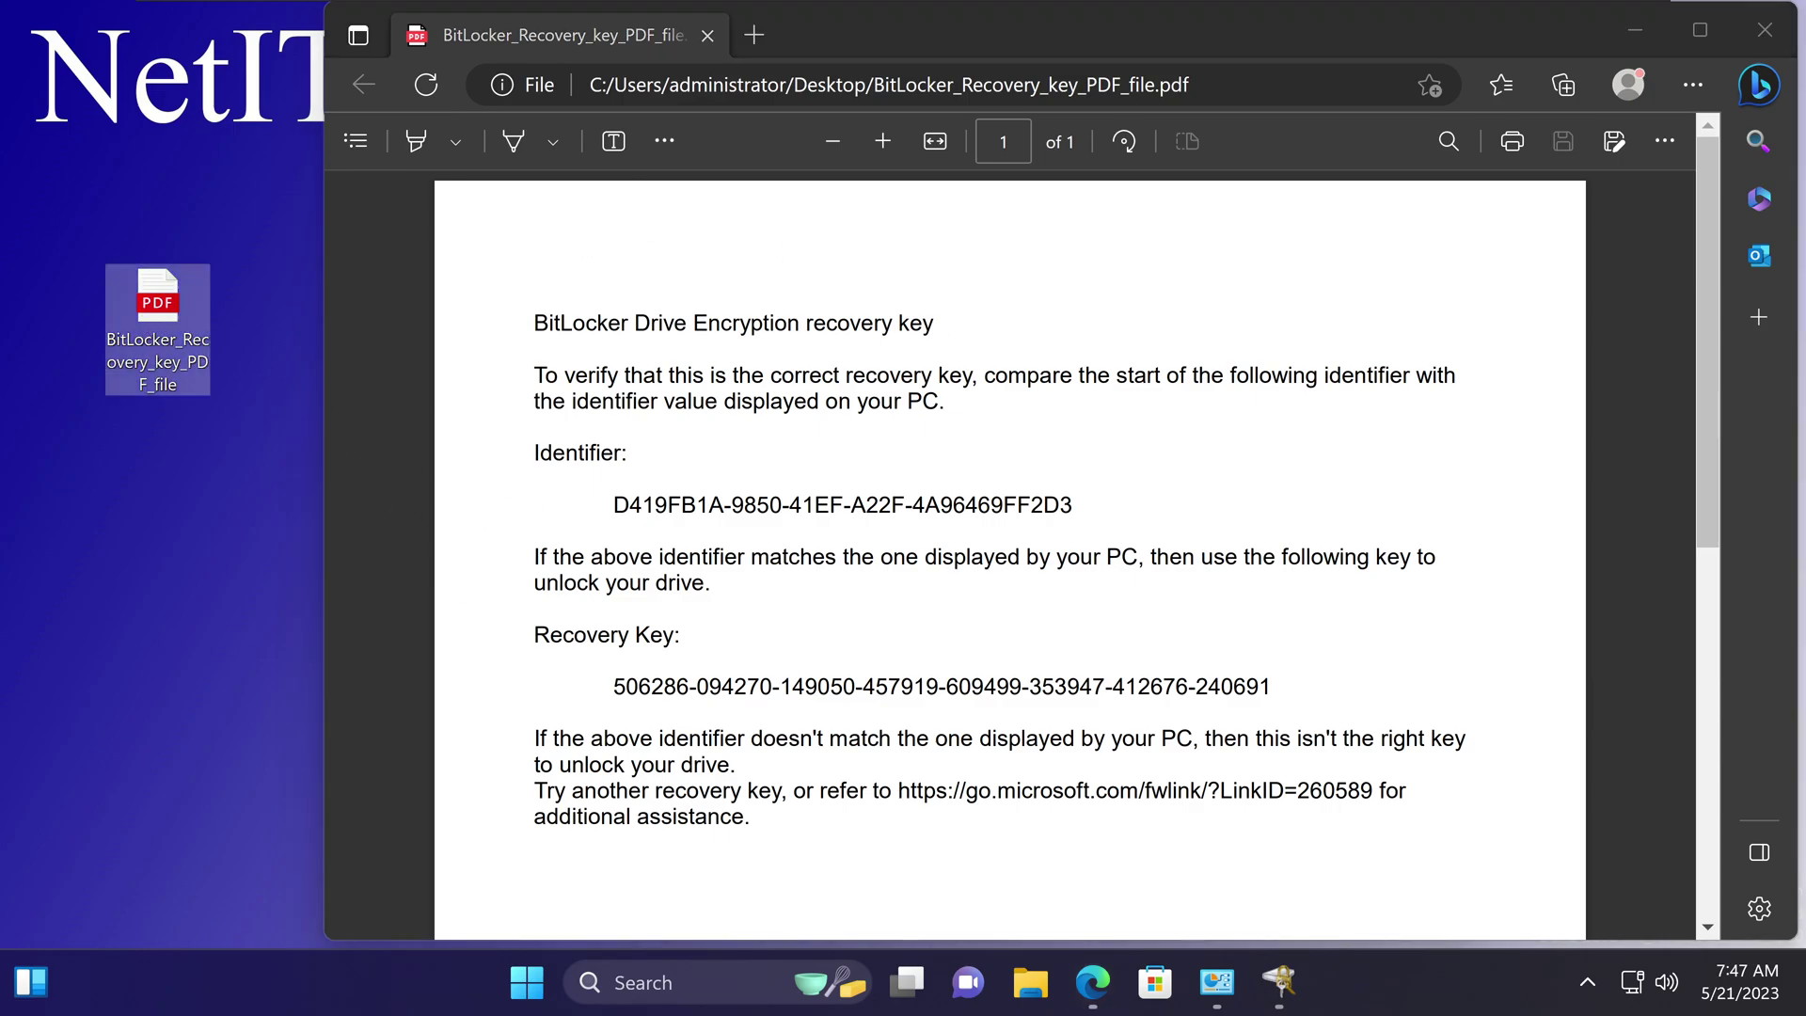
pyautogui.tripleClick(829, 682)
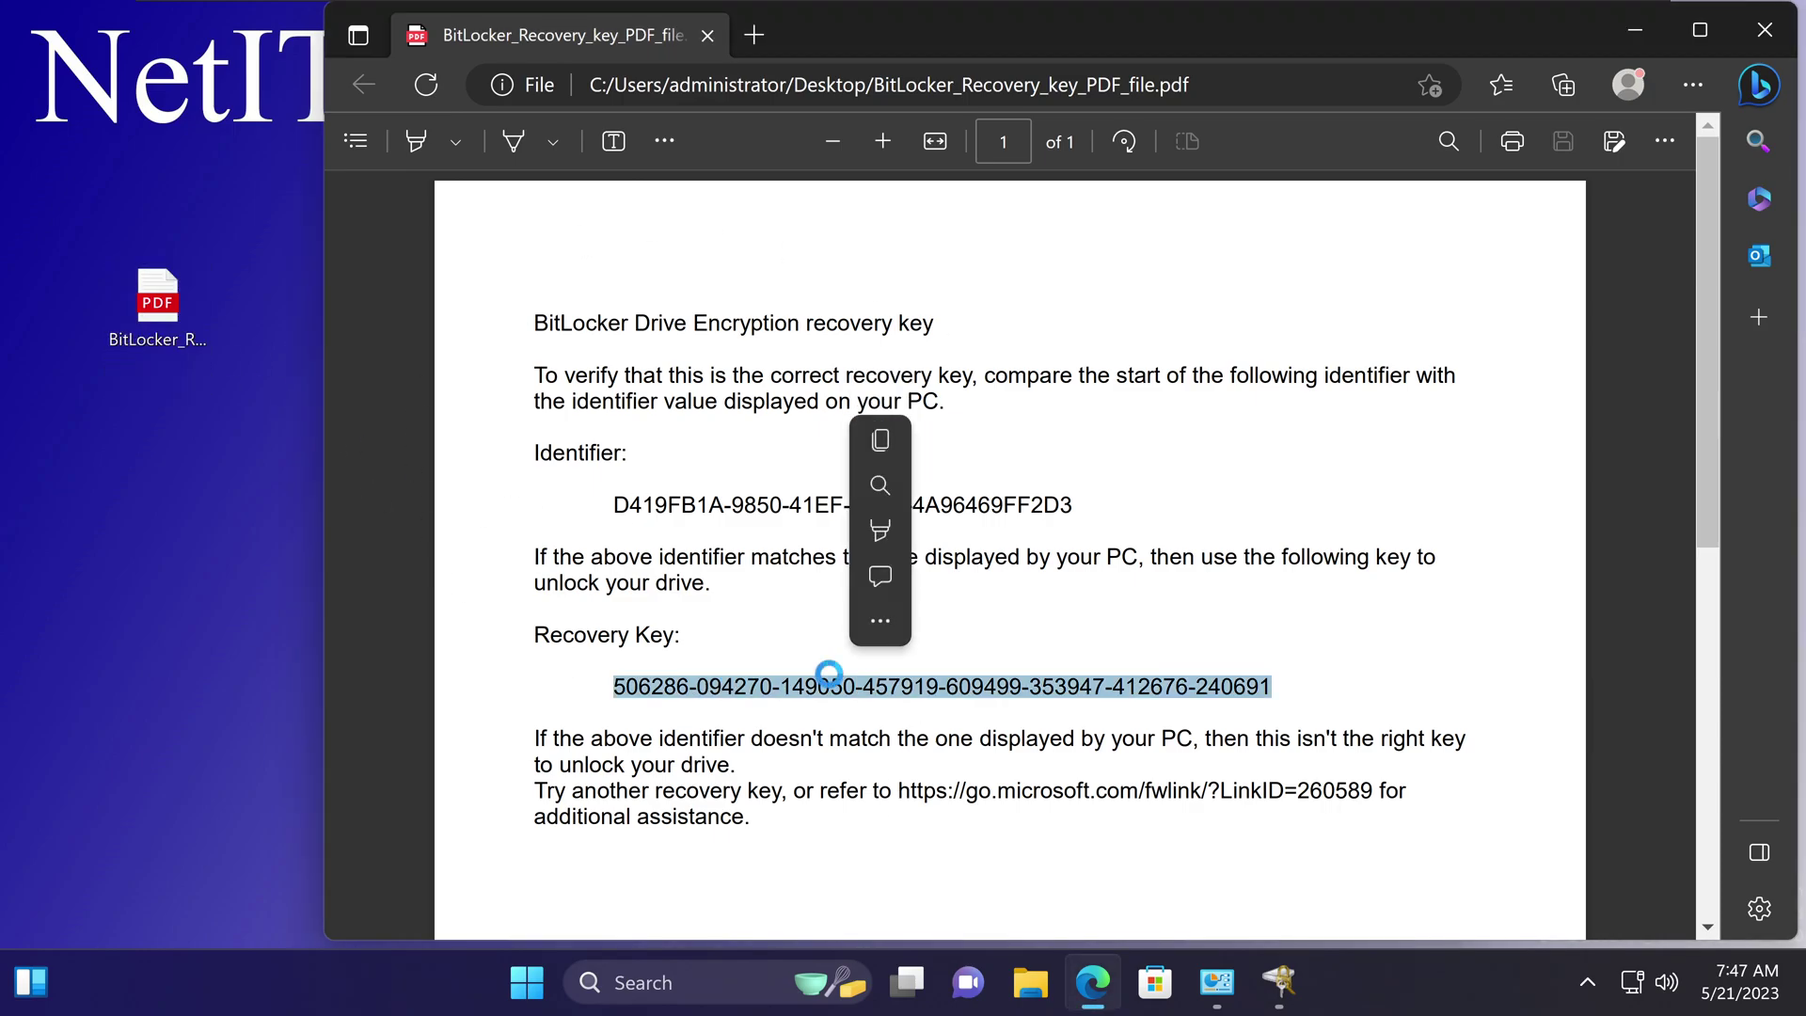
pyautogui.click(751, 701)
pyautogui.moveTo(613, 687); pyautogui.dragTo(1275, 738)
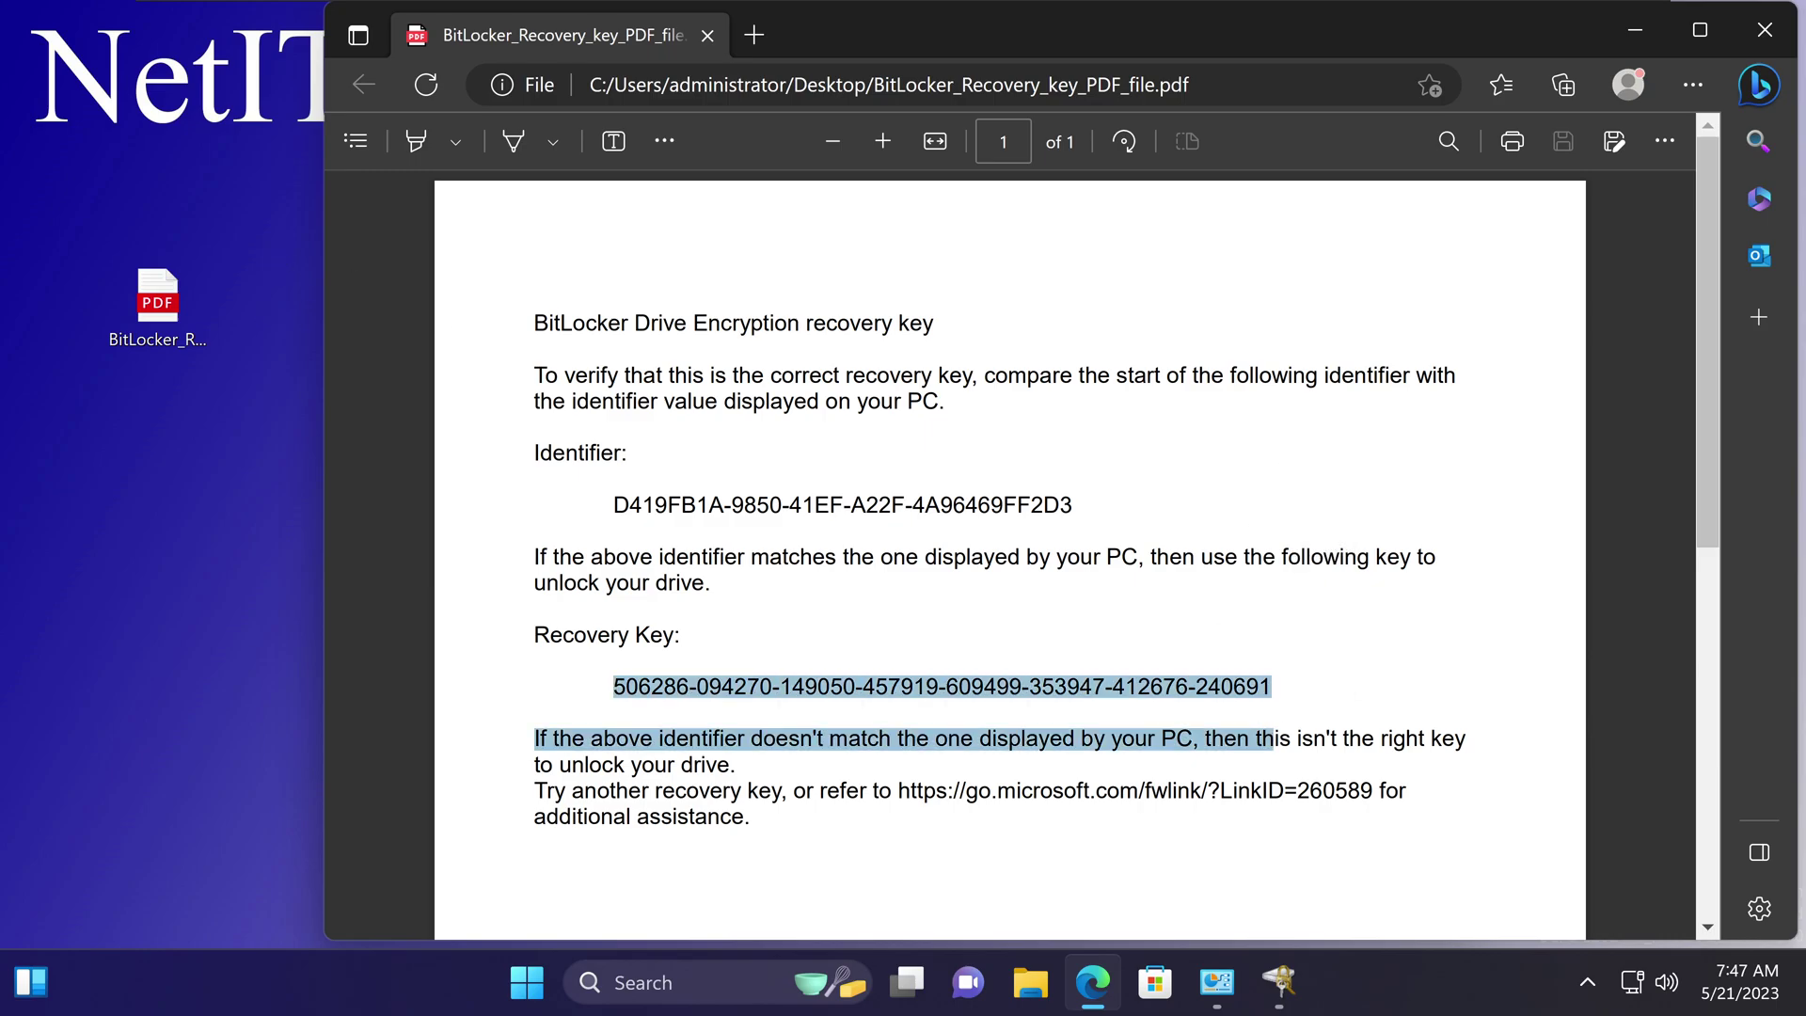
pyautogui.click(1663, 102)
pyautogui.moveTo(1599, 50); pyautogui.dragTo(1385, 48)
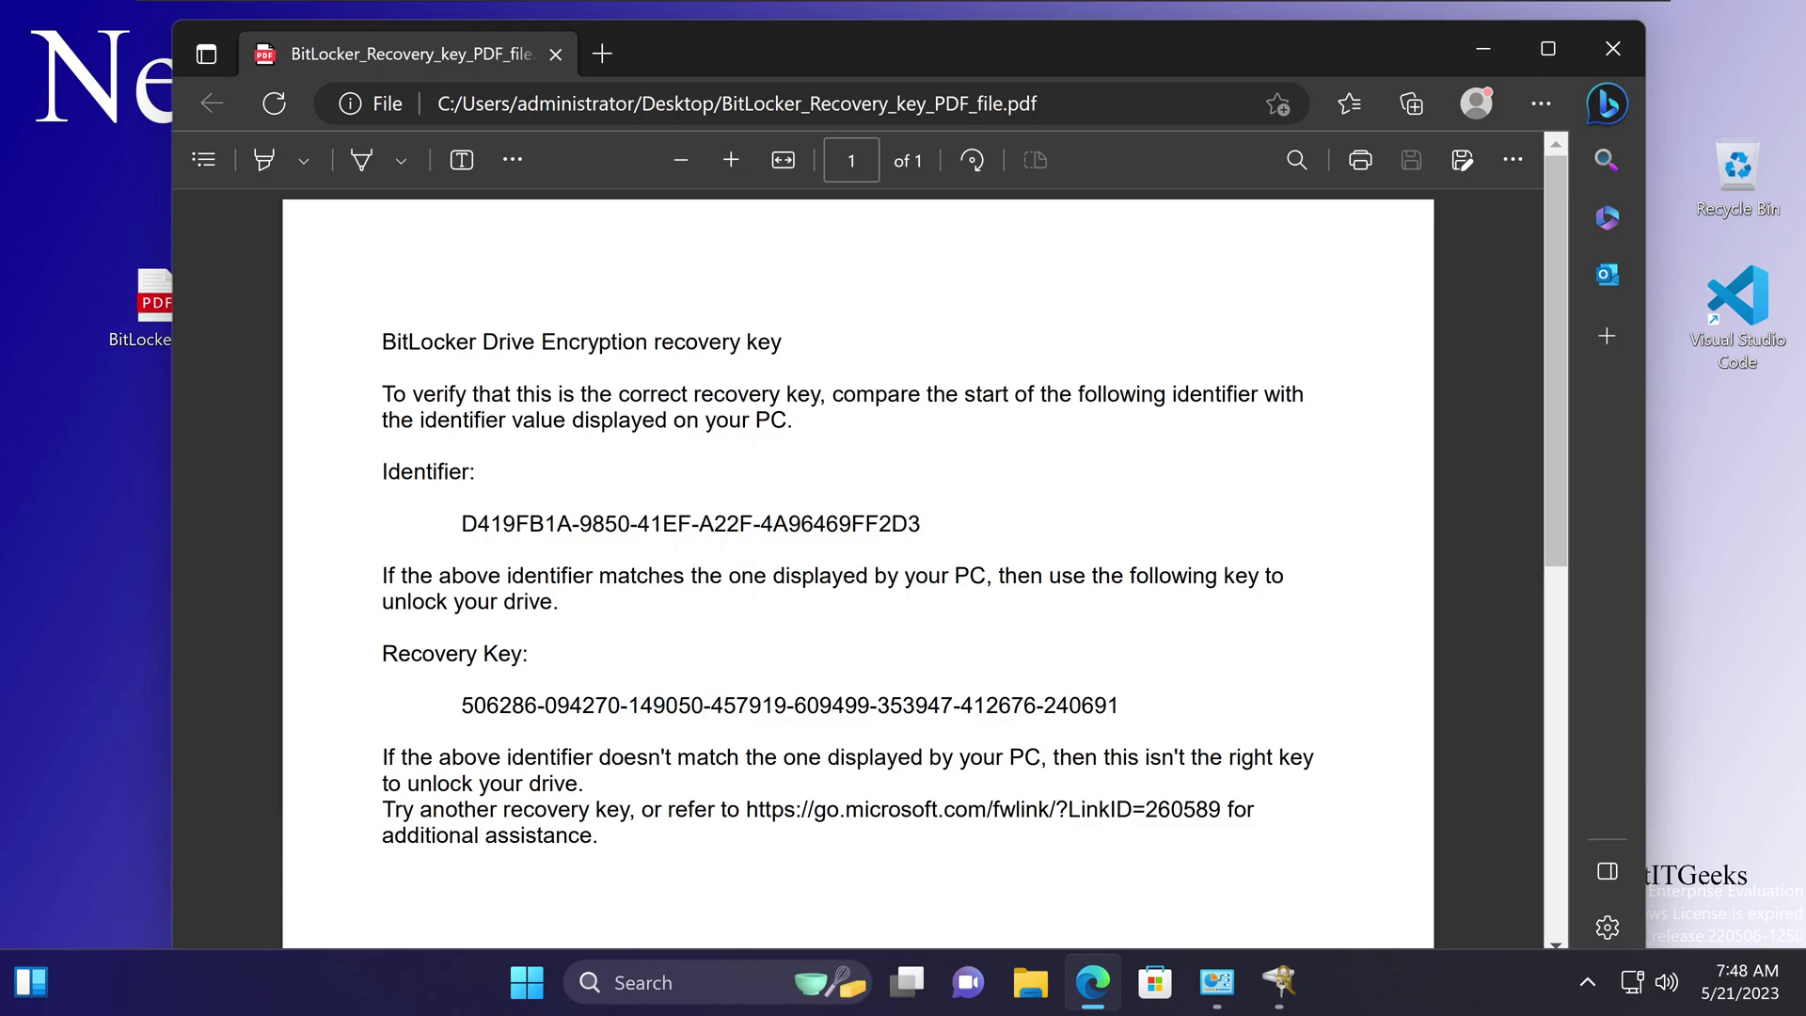
pyautogui.moveTo(461, 706); pyautogui.dragTo(1127, 704)
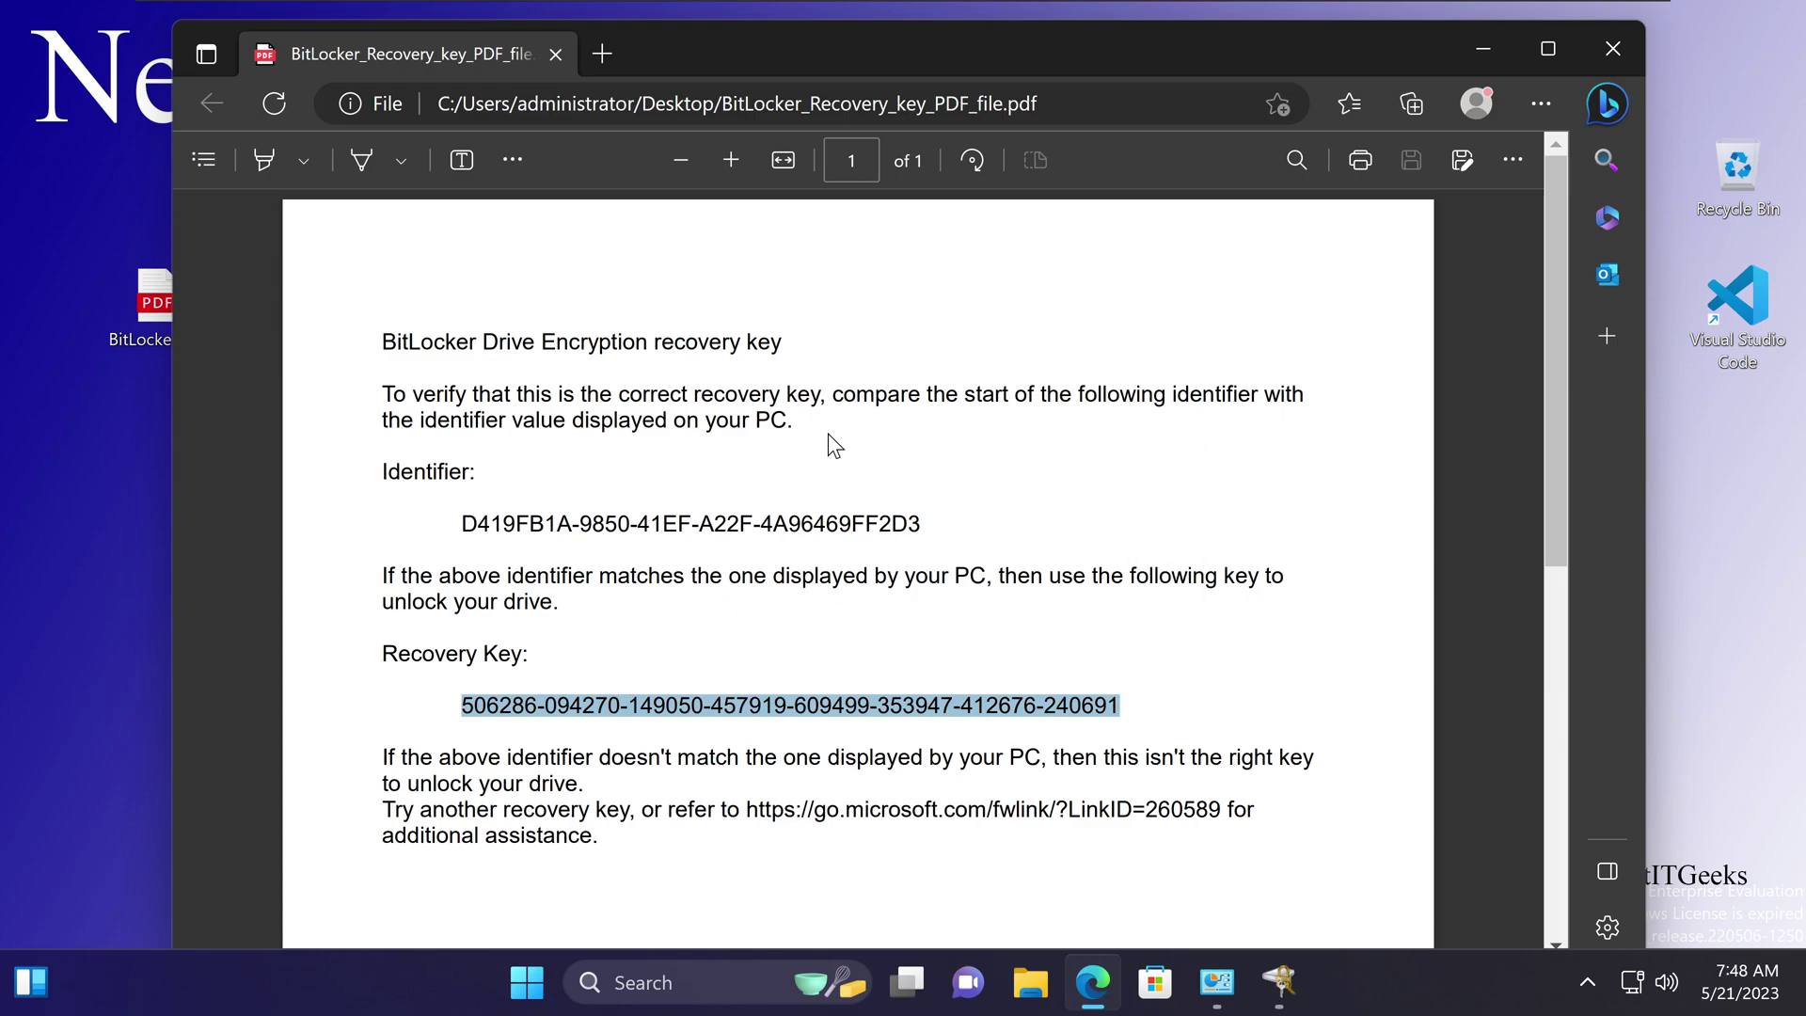
pyautogui.click(1612, 49)
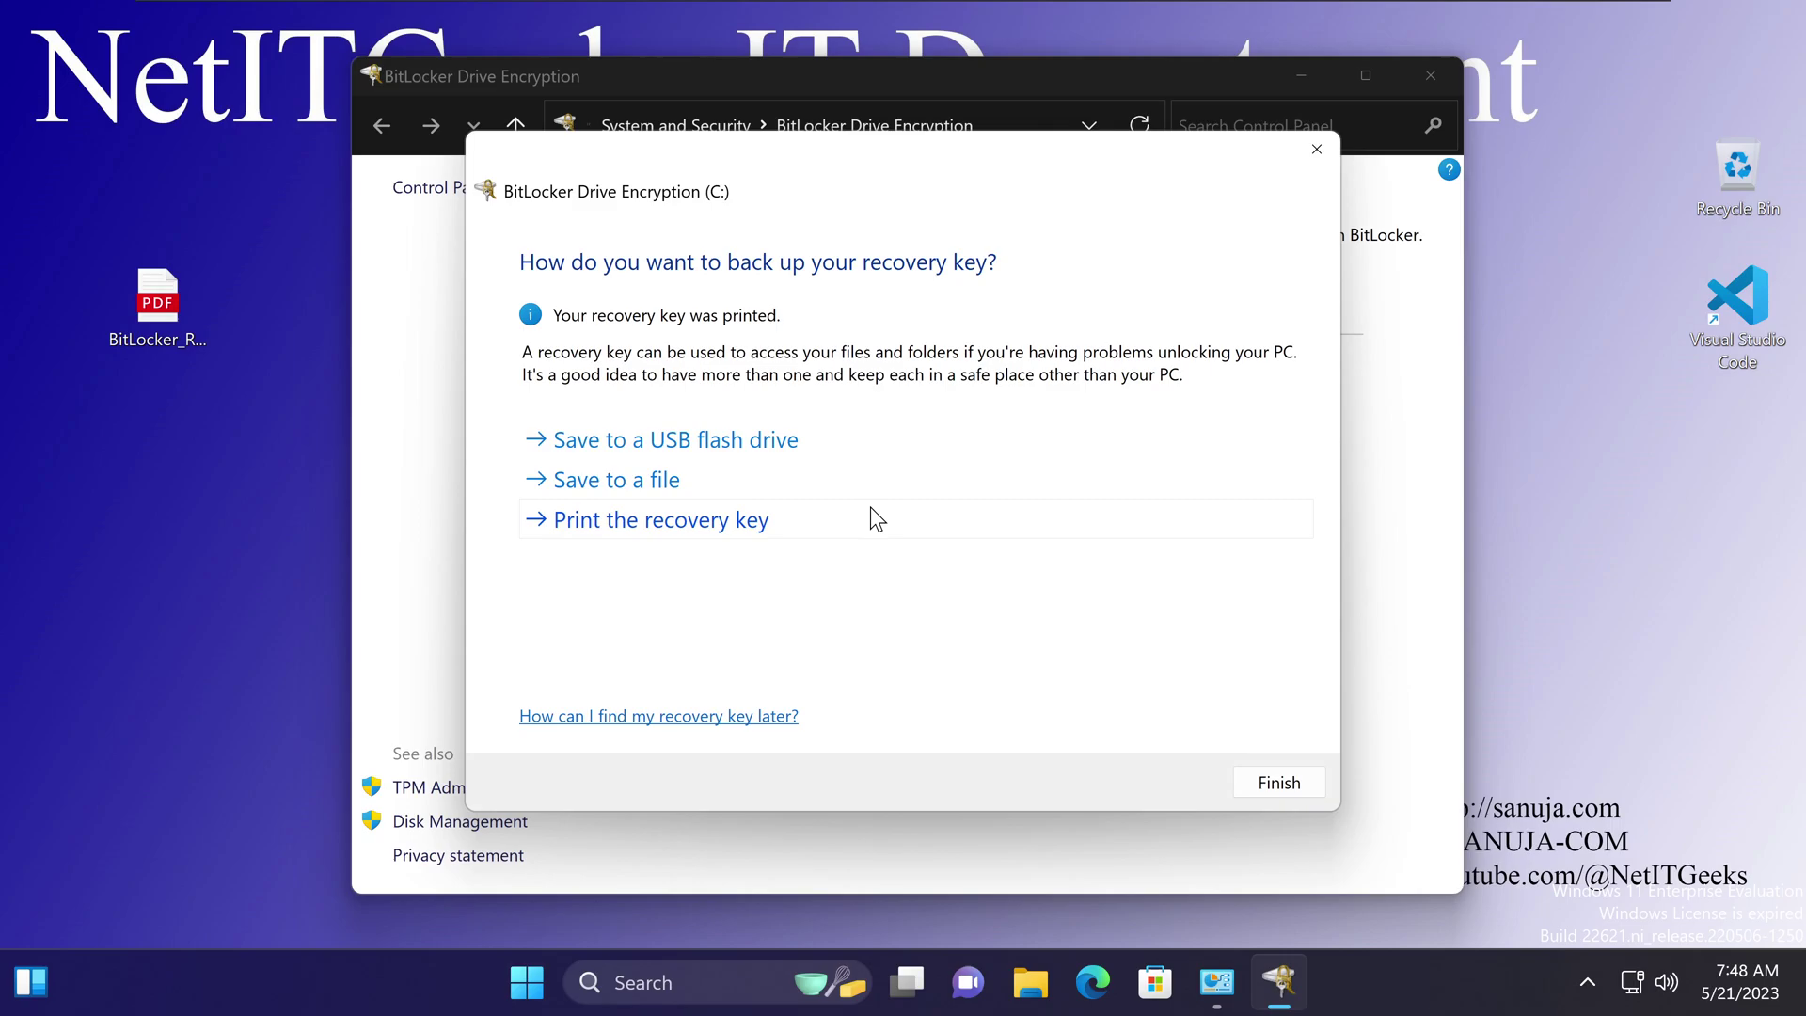
# Step: Finish the recovery key backup and close the BitLocker Drive Encryption window
pyautogui.click(1283, 782)
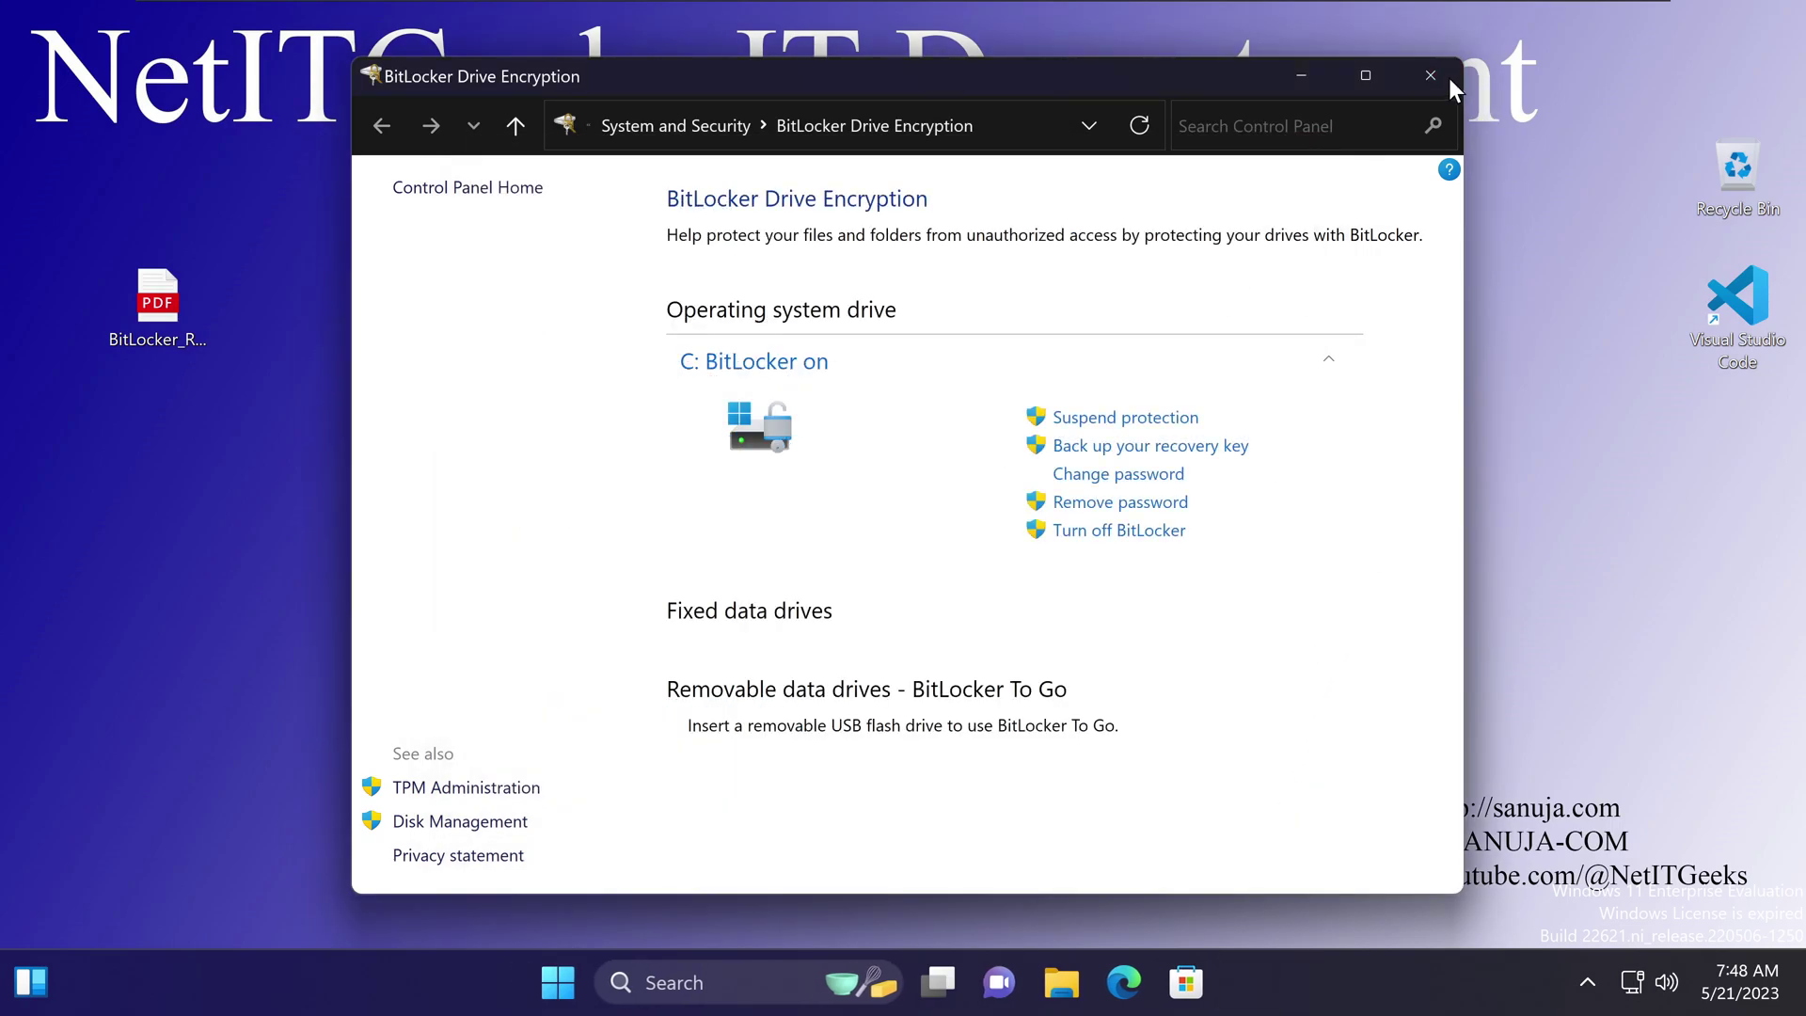
pyautogui.click(1447, 77)
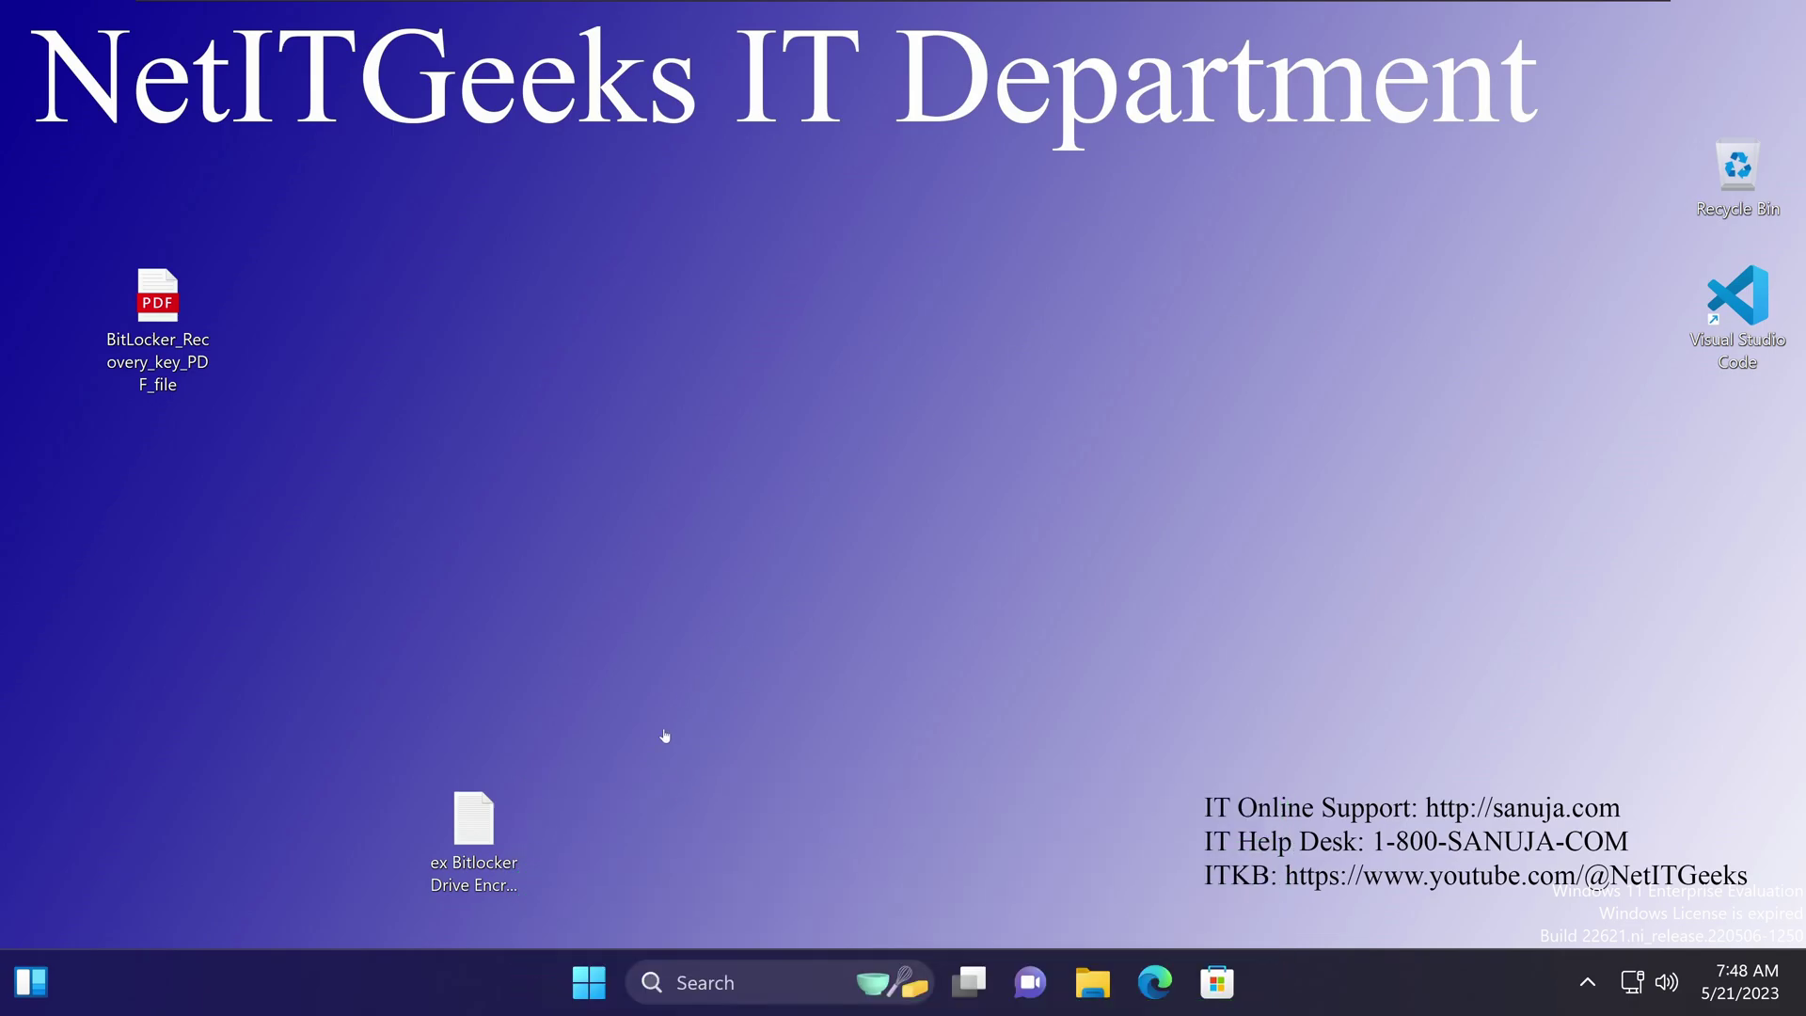
# Step: Launch Command Prompt as administrator from a 'cmd' Start search and move it up-right
pyautogui.click(593, 999)
pyautogui.write('cmd')
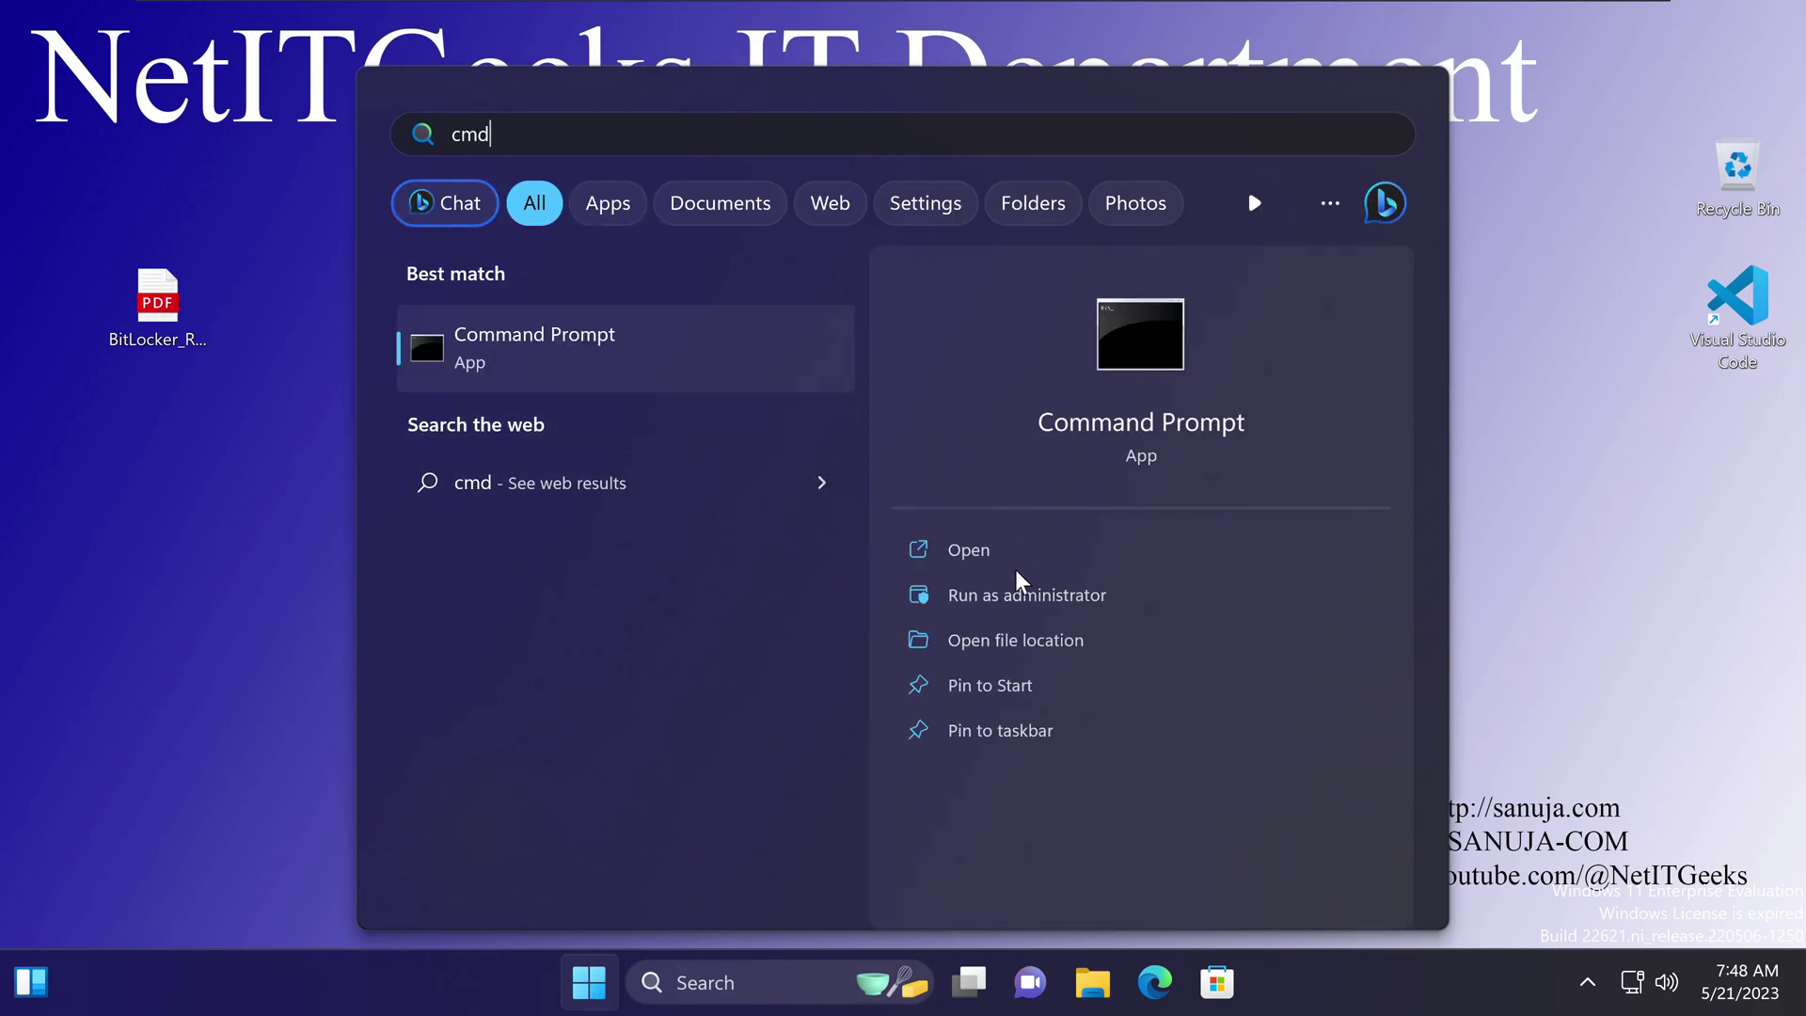
pyautogui.click(1115, 594)
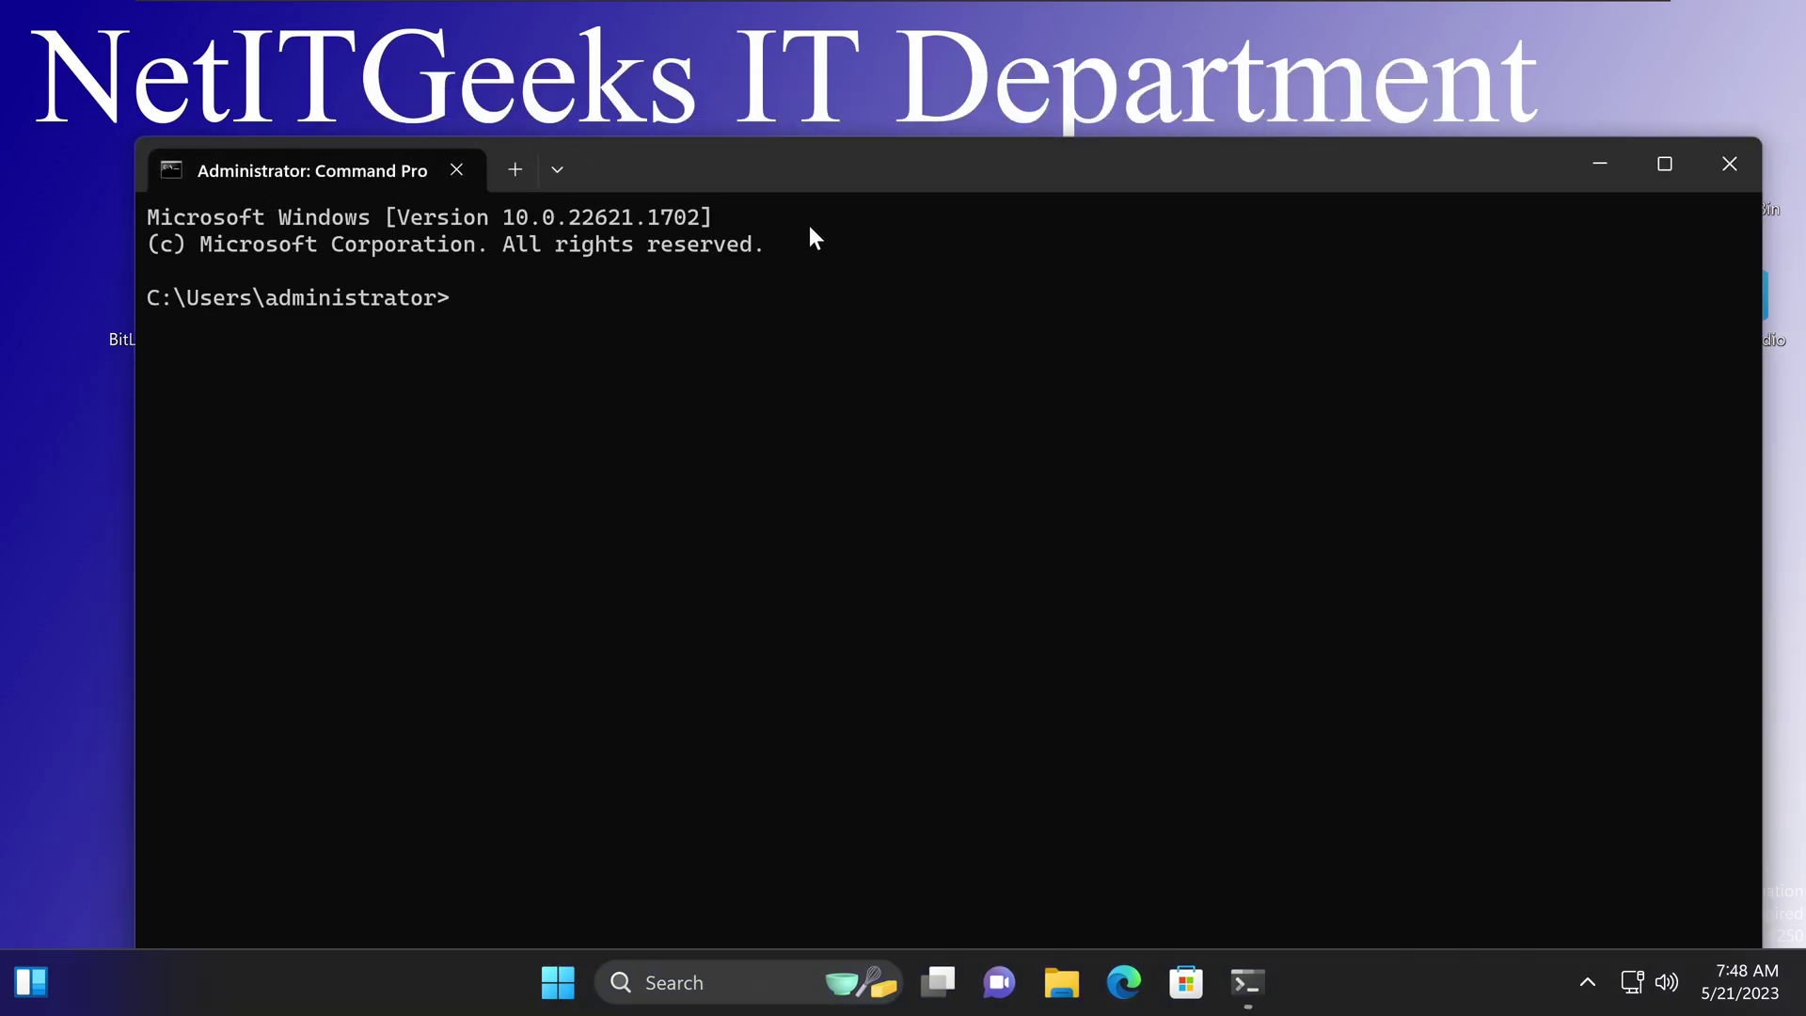
pyautogui.moveTo(707, 172); pyautogui.dragTo(832, 137)
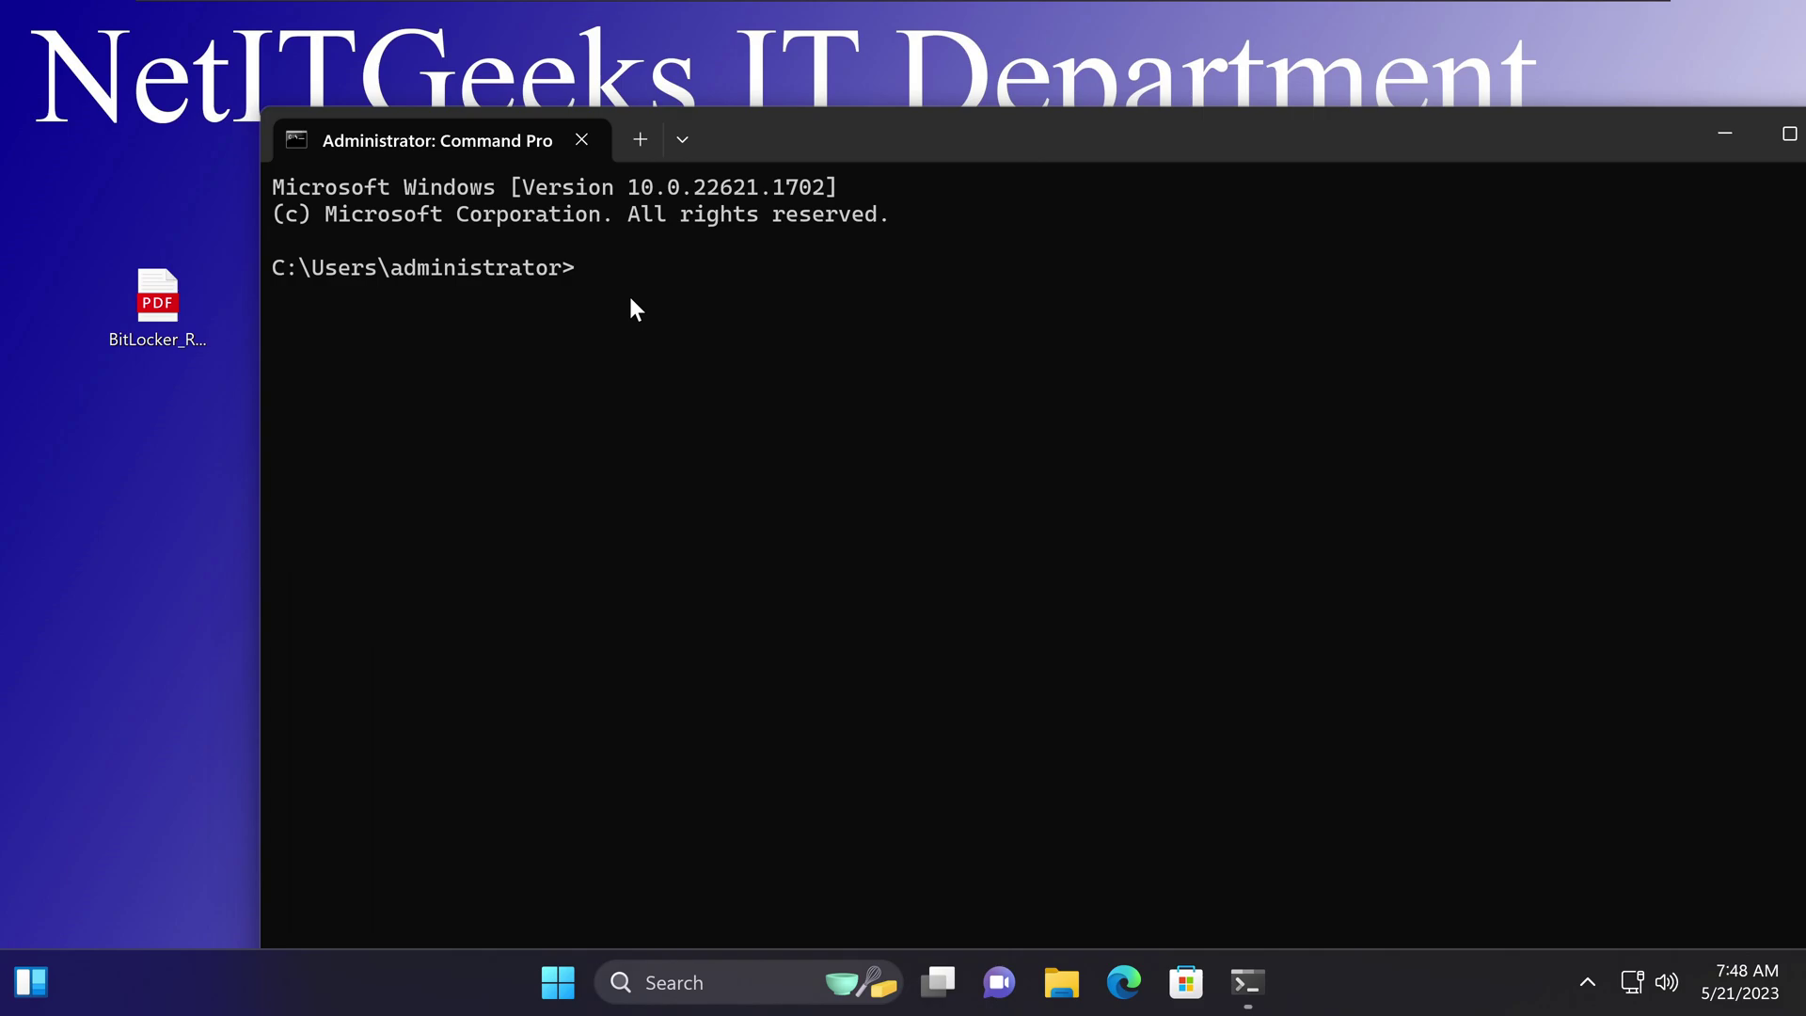
# Step: Enter 'manage-bde -protectors -get c:' at the administrator prompt without running it
pyautogui.write('manage-bde -protector')
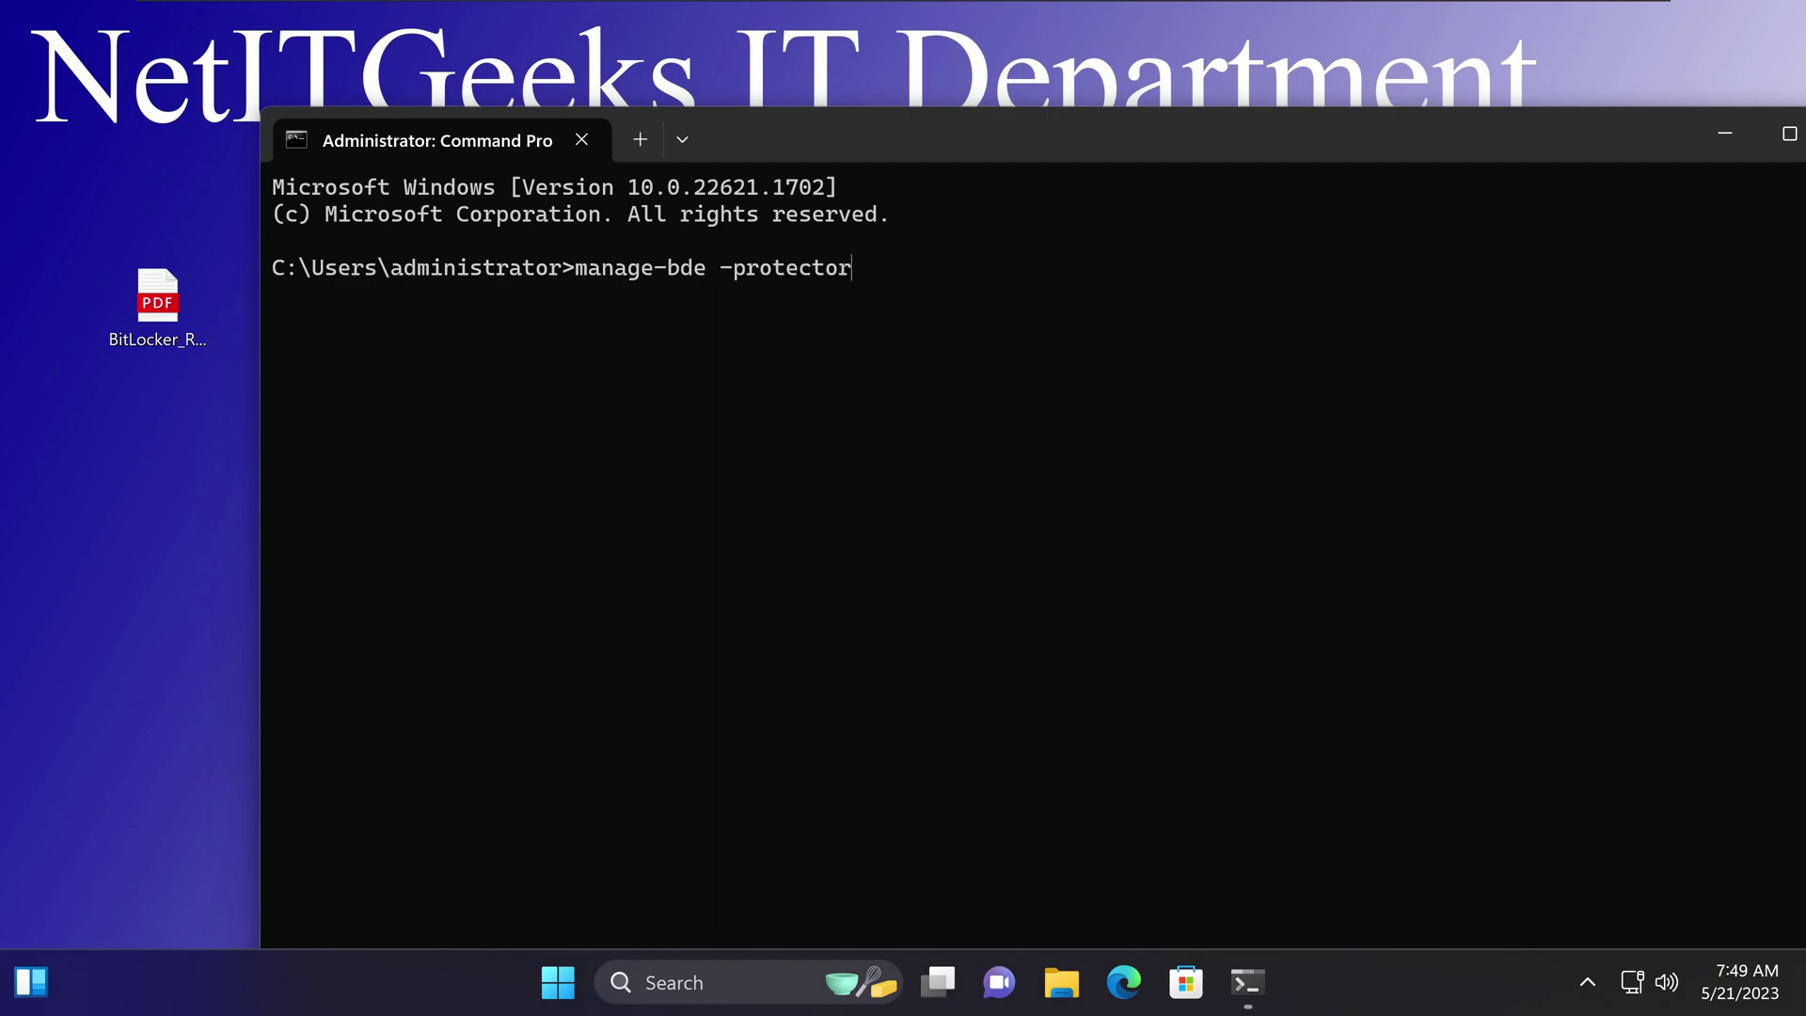
pyautogui.write('s')
pyautogui.press('BackSpace')
pyautogui.write('s -get c:')
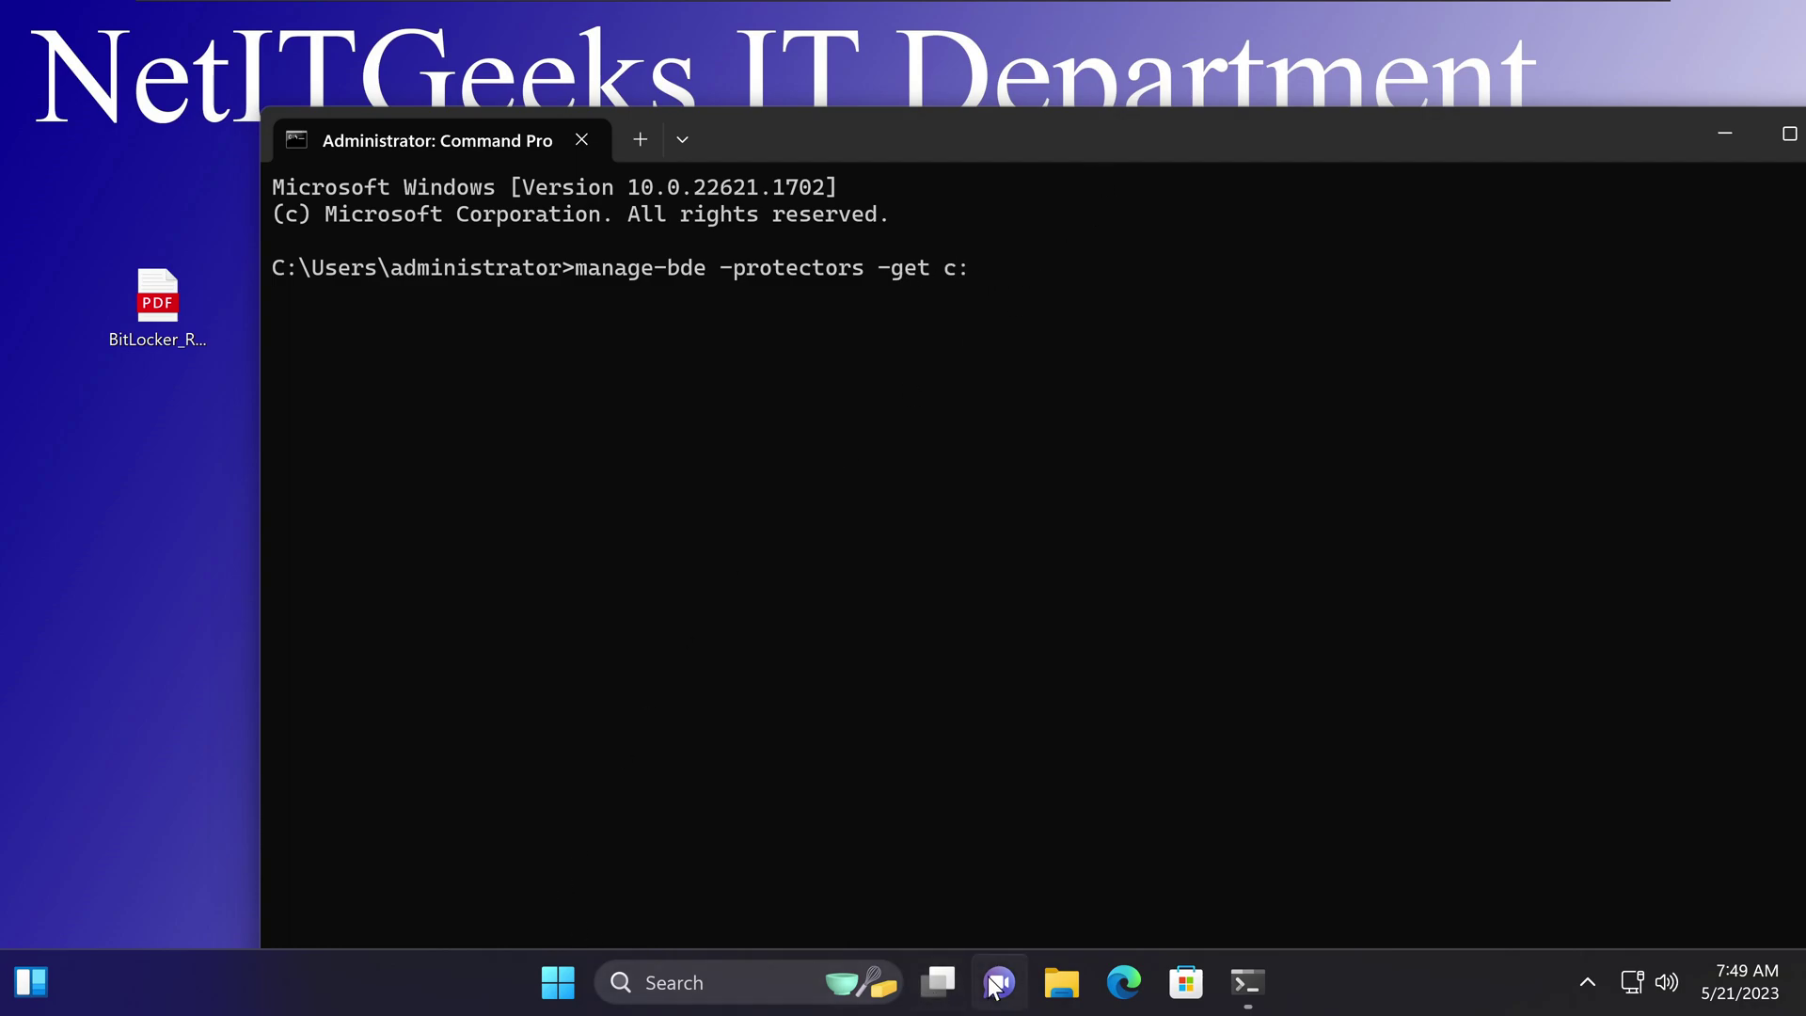
# Step: Show This PC in File Explorer with Local Disk (C:) and DVD Drive (D:), moved lower right
pyautogui.click(1059, 983)
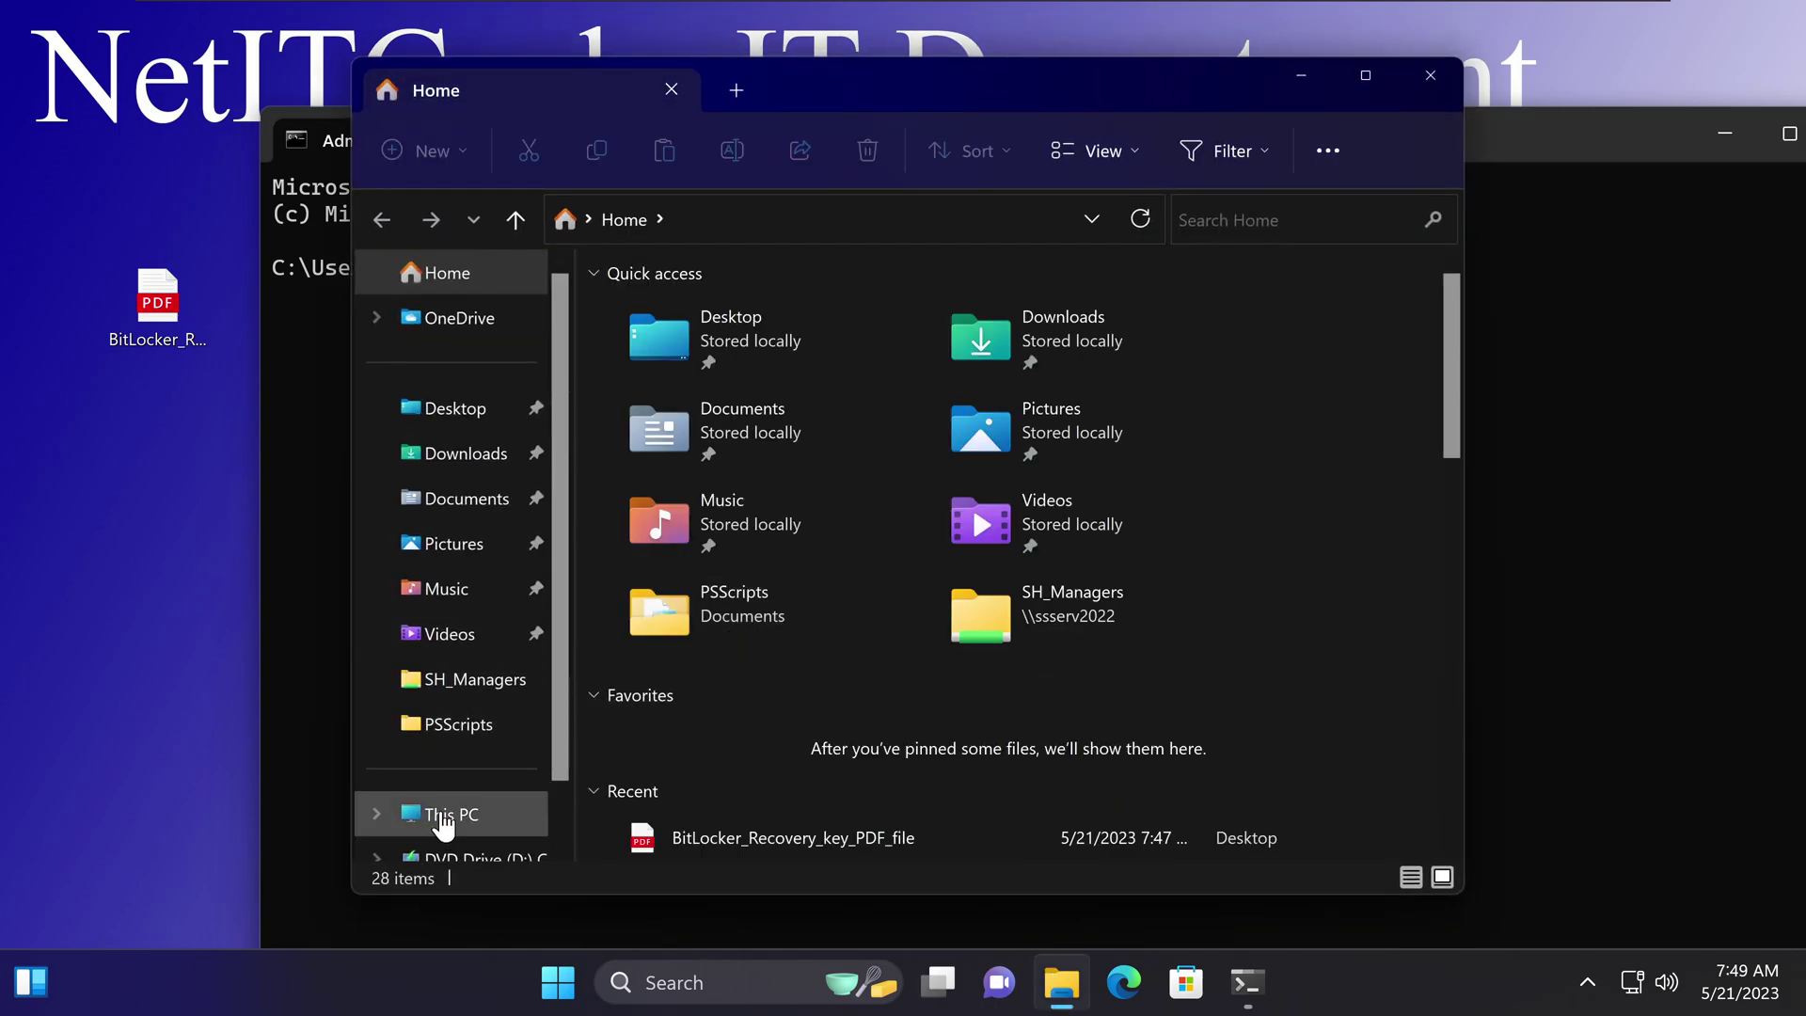
pyautogui.click(444, 818)
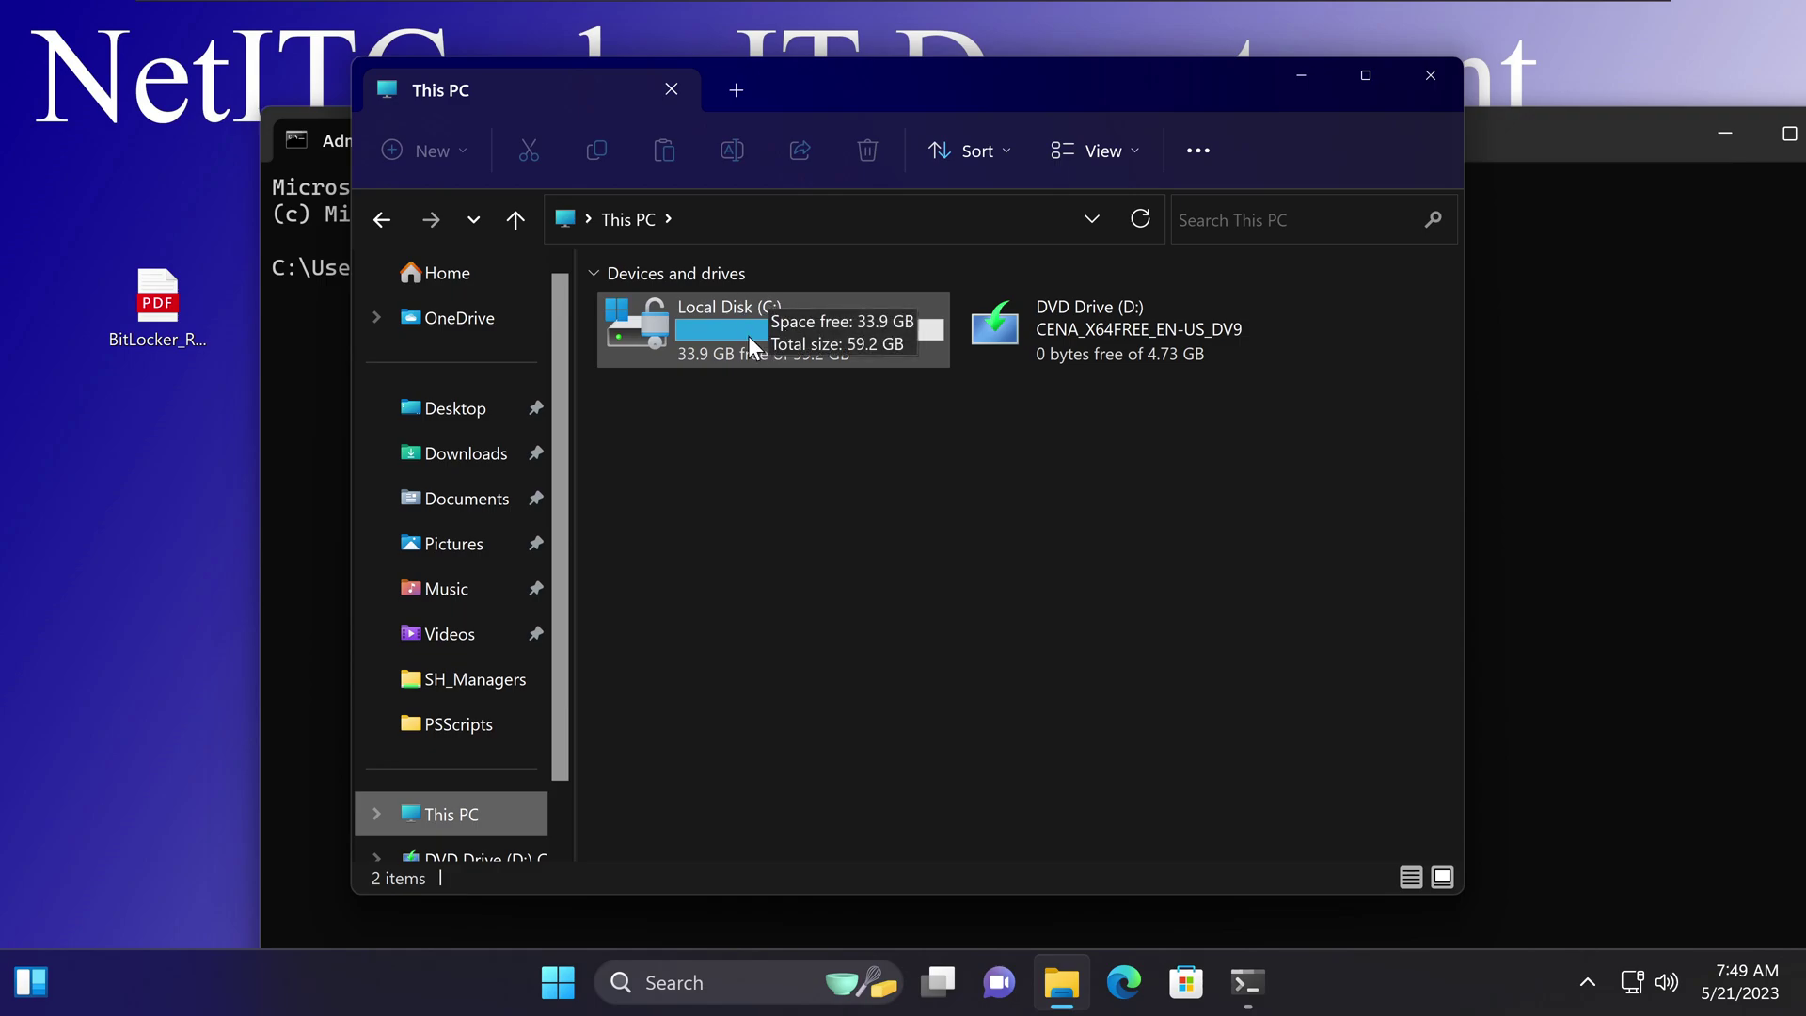
pyautogui.moveTo(1001, 81); pyautogui.dragTo(1055, 378)
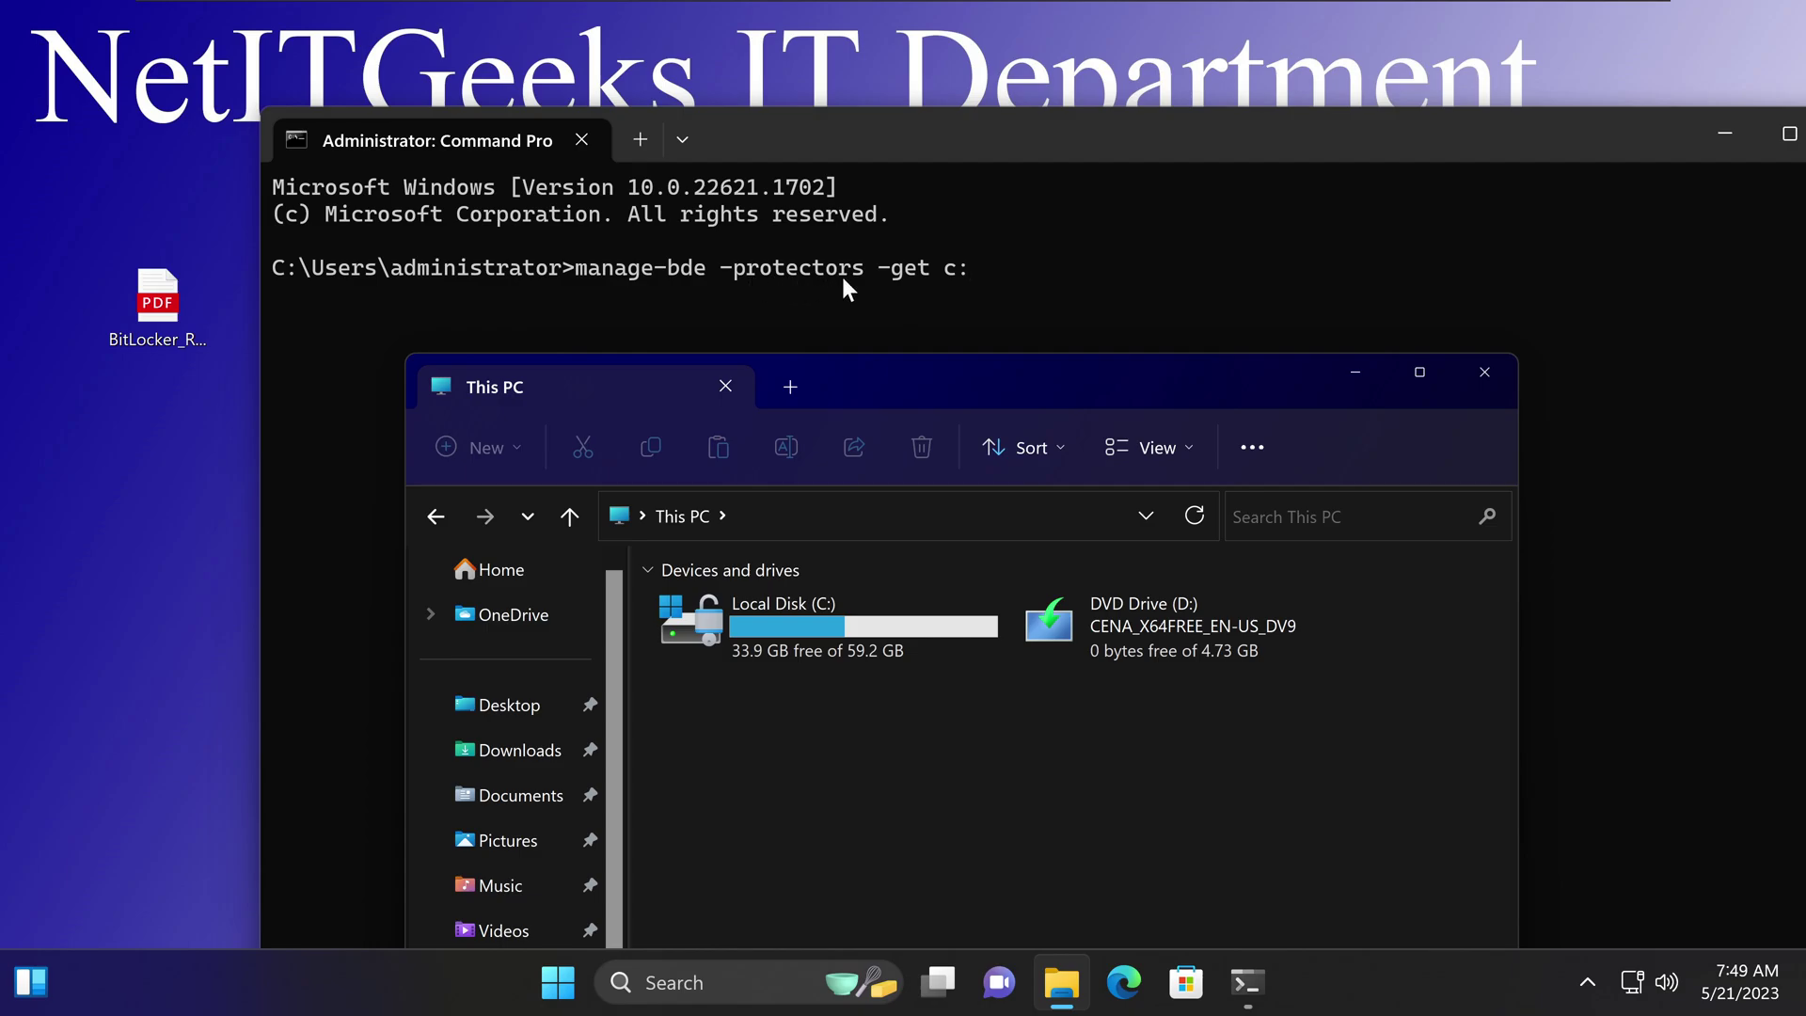
# Step: Close File Explorer, run manage-bde -protectors -get c:, and copy the numerical recovery password
pyautogui.click(1486, 375)
pyautogui.press('Return')
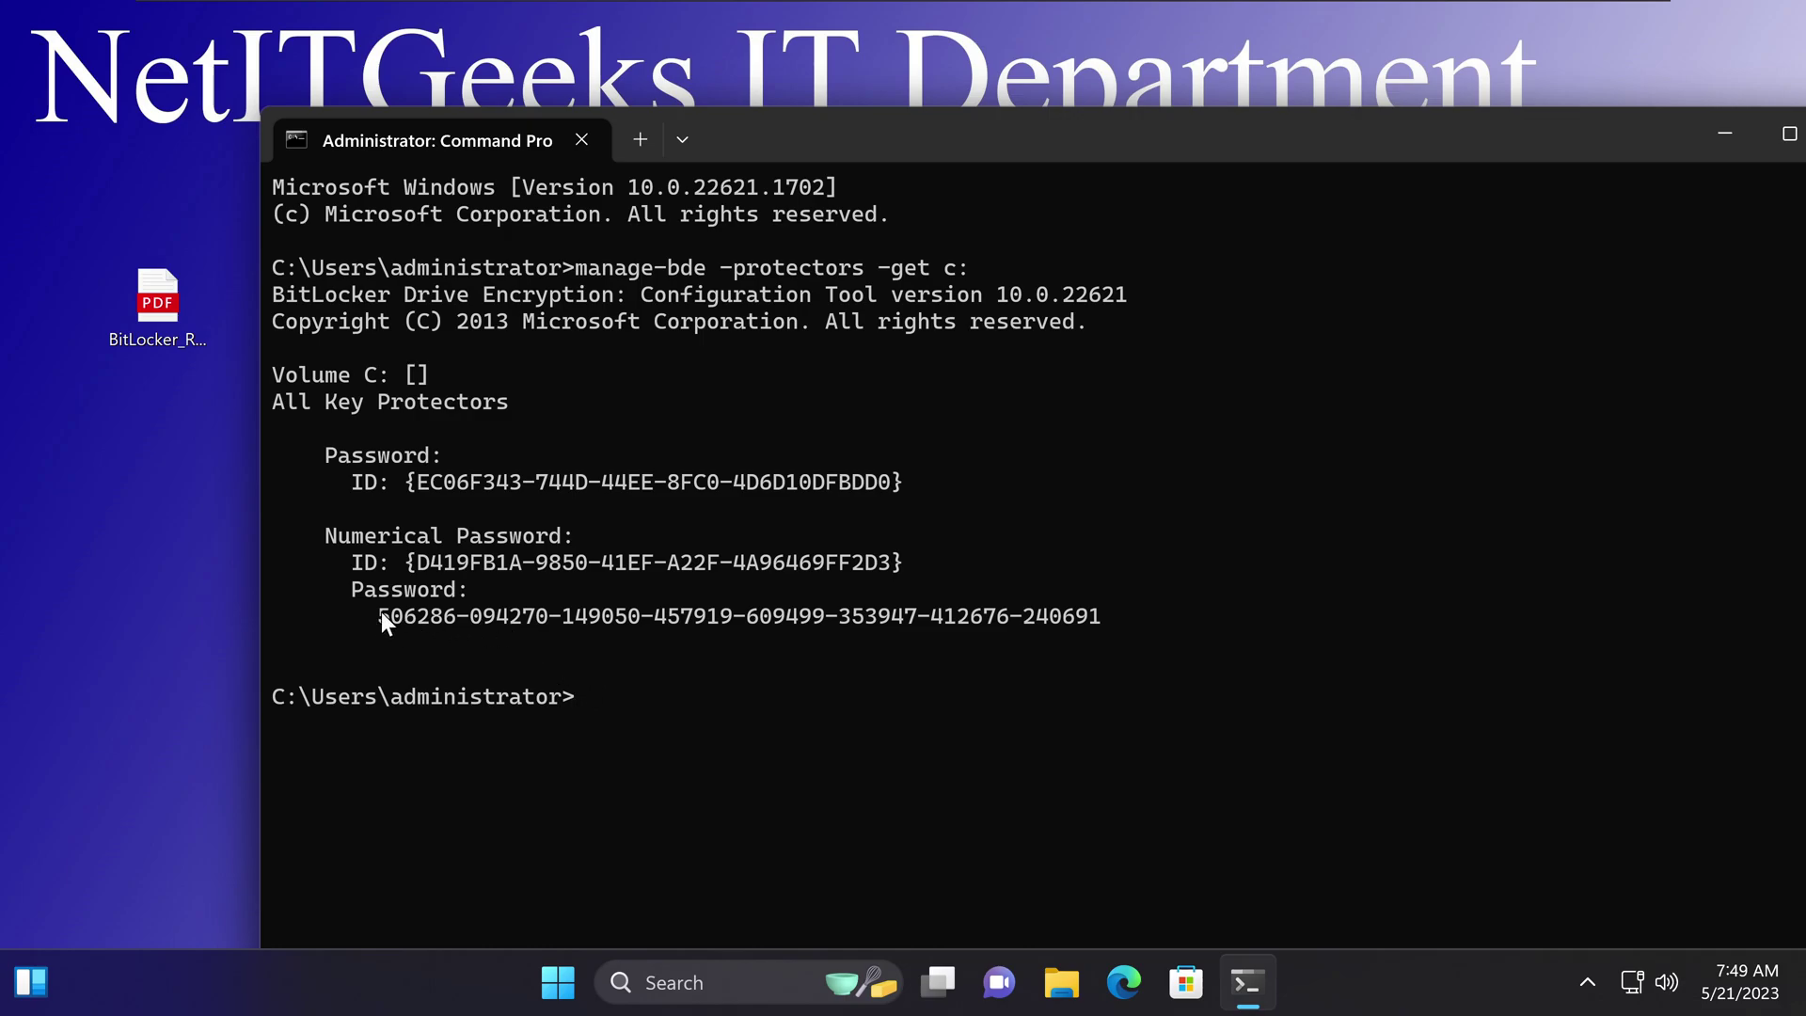
pyautogui.moveTo(381, 613); pyautogui.dragTo(1069, 620)
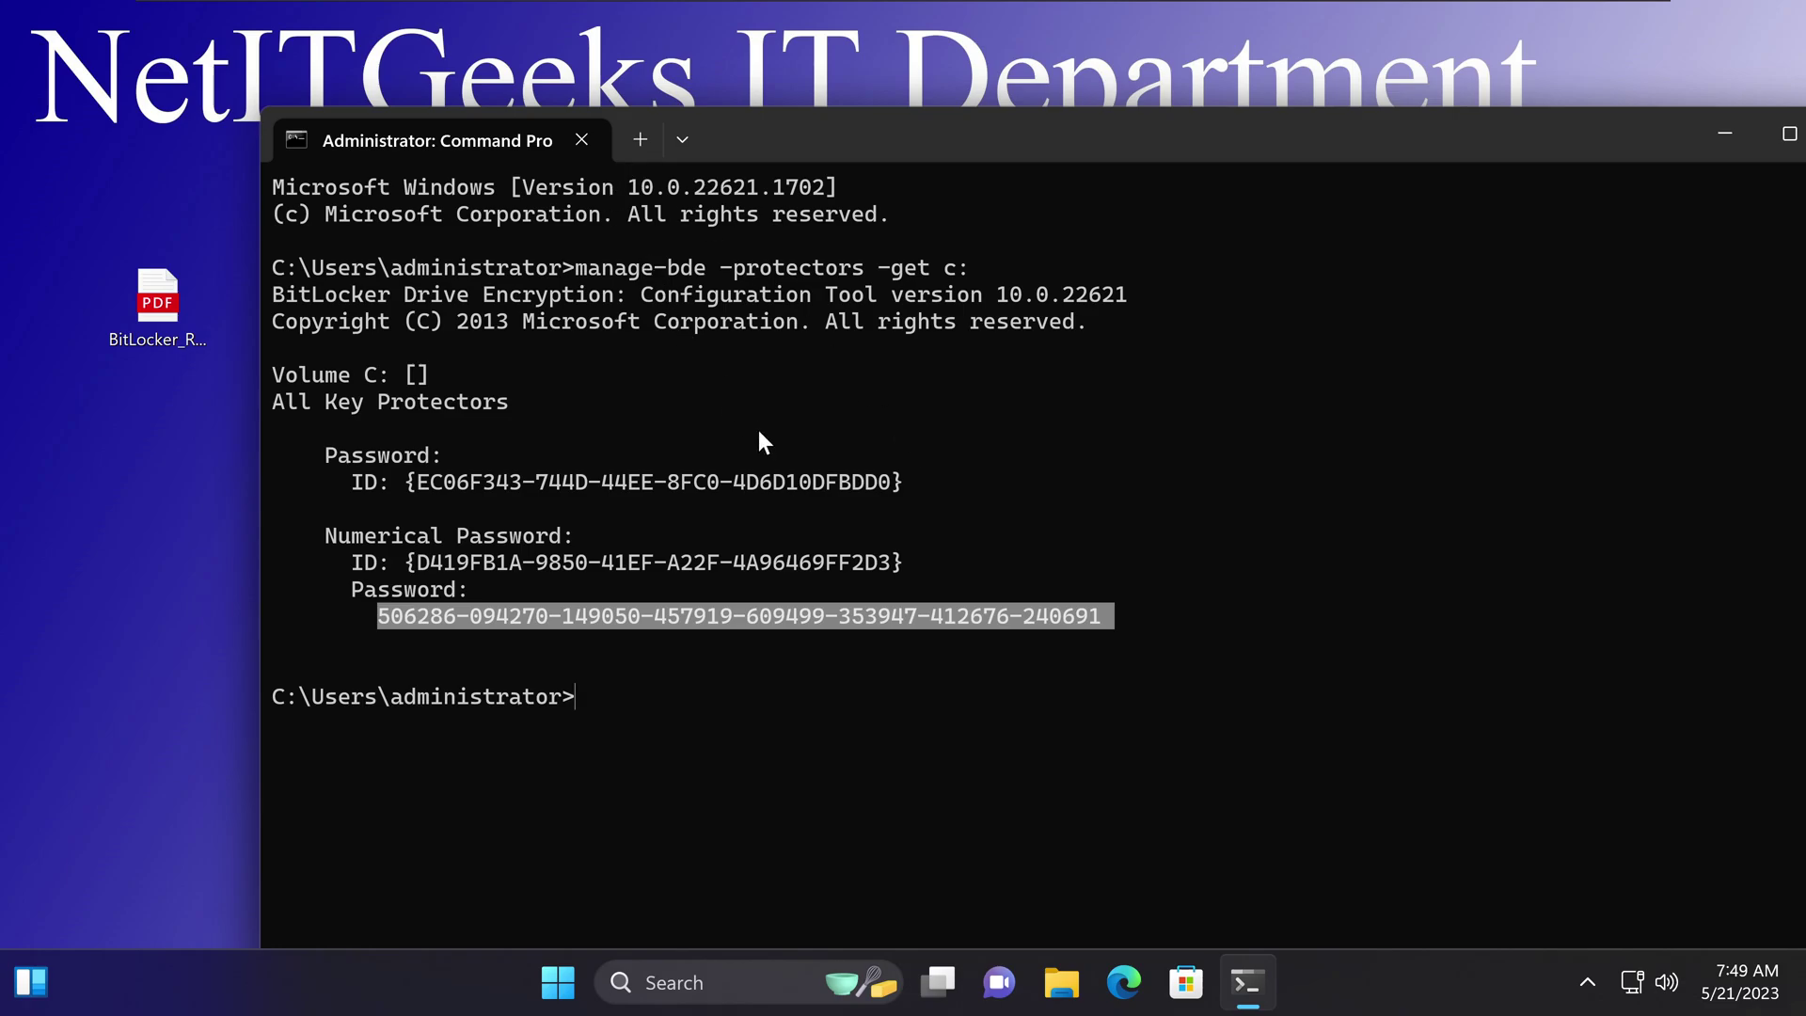
pyautogui.hotkey('ctrl', 'c')
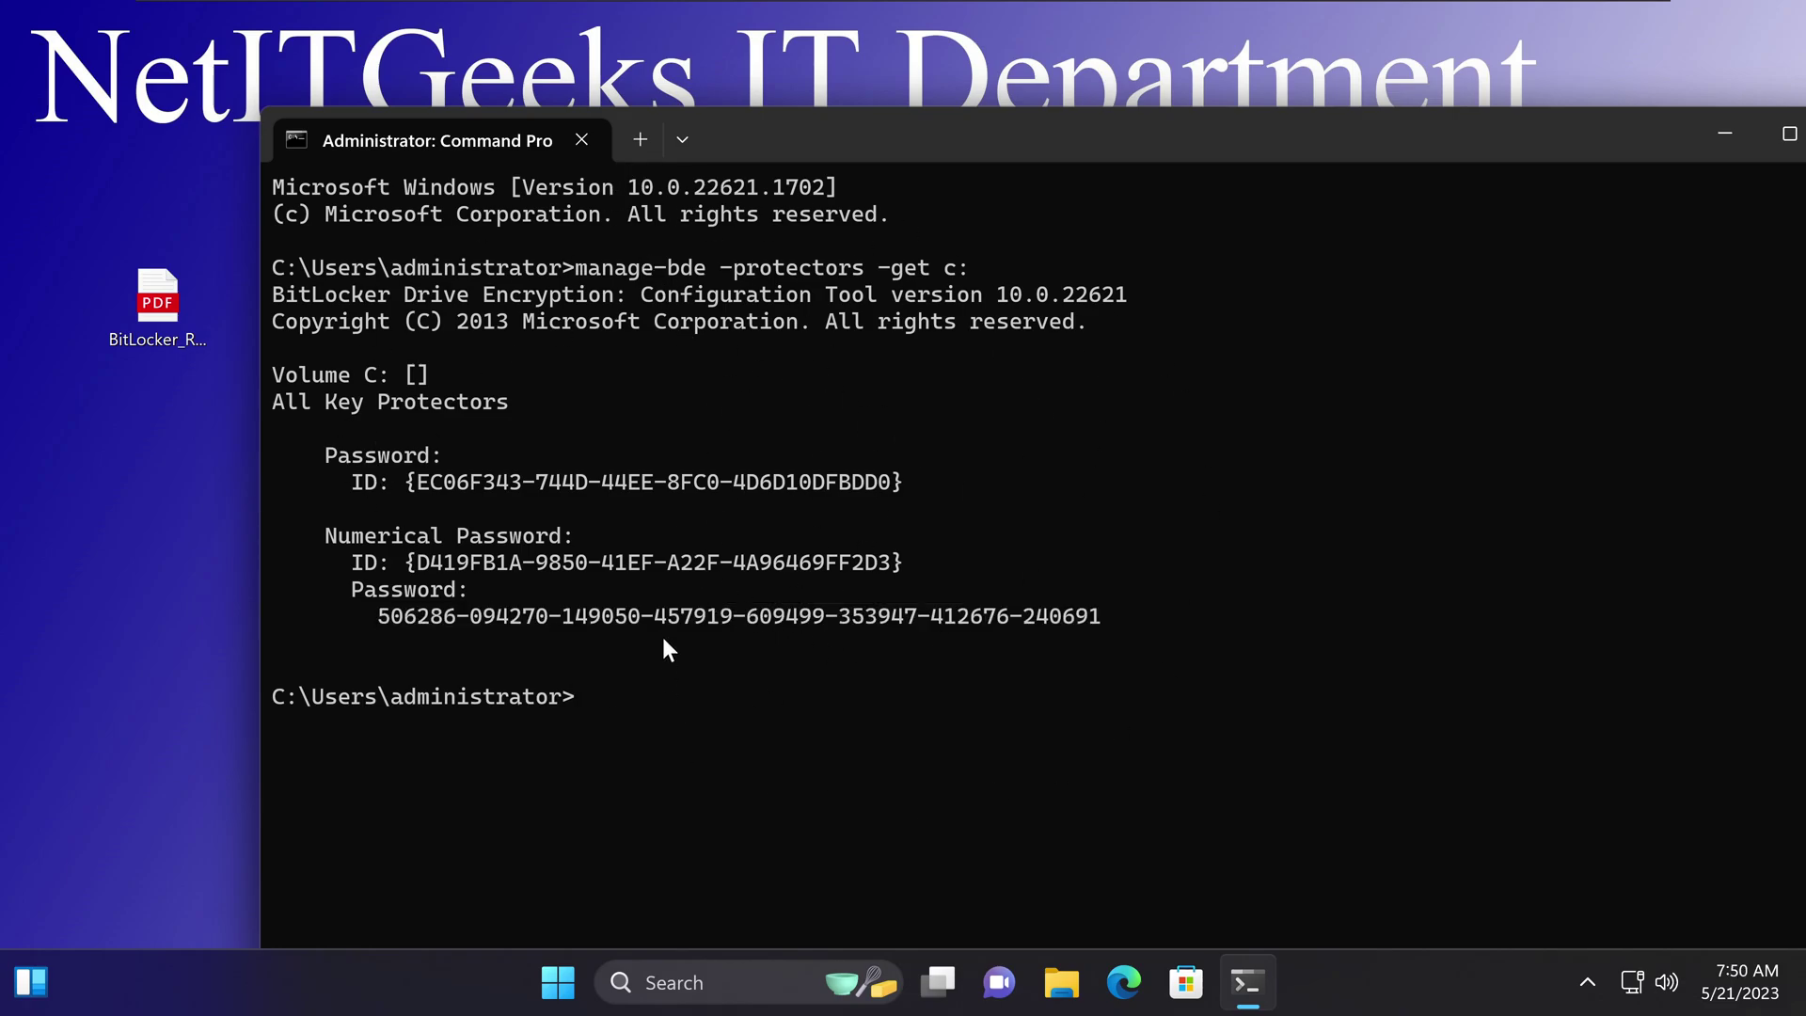
# Step: Clear the terminal with cls and rerun the recalled manage-bde -protectors -get c: command
pyautogui.write('cls')
pyautogui.press('Return')
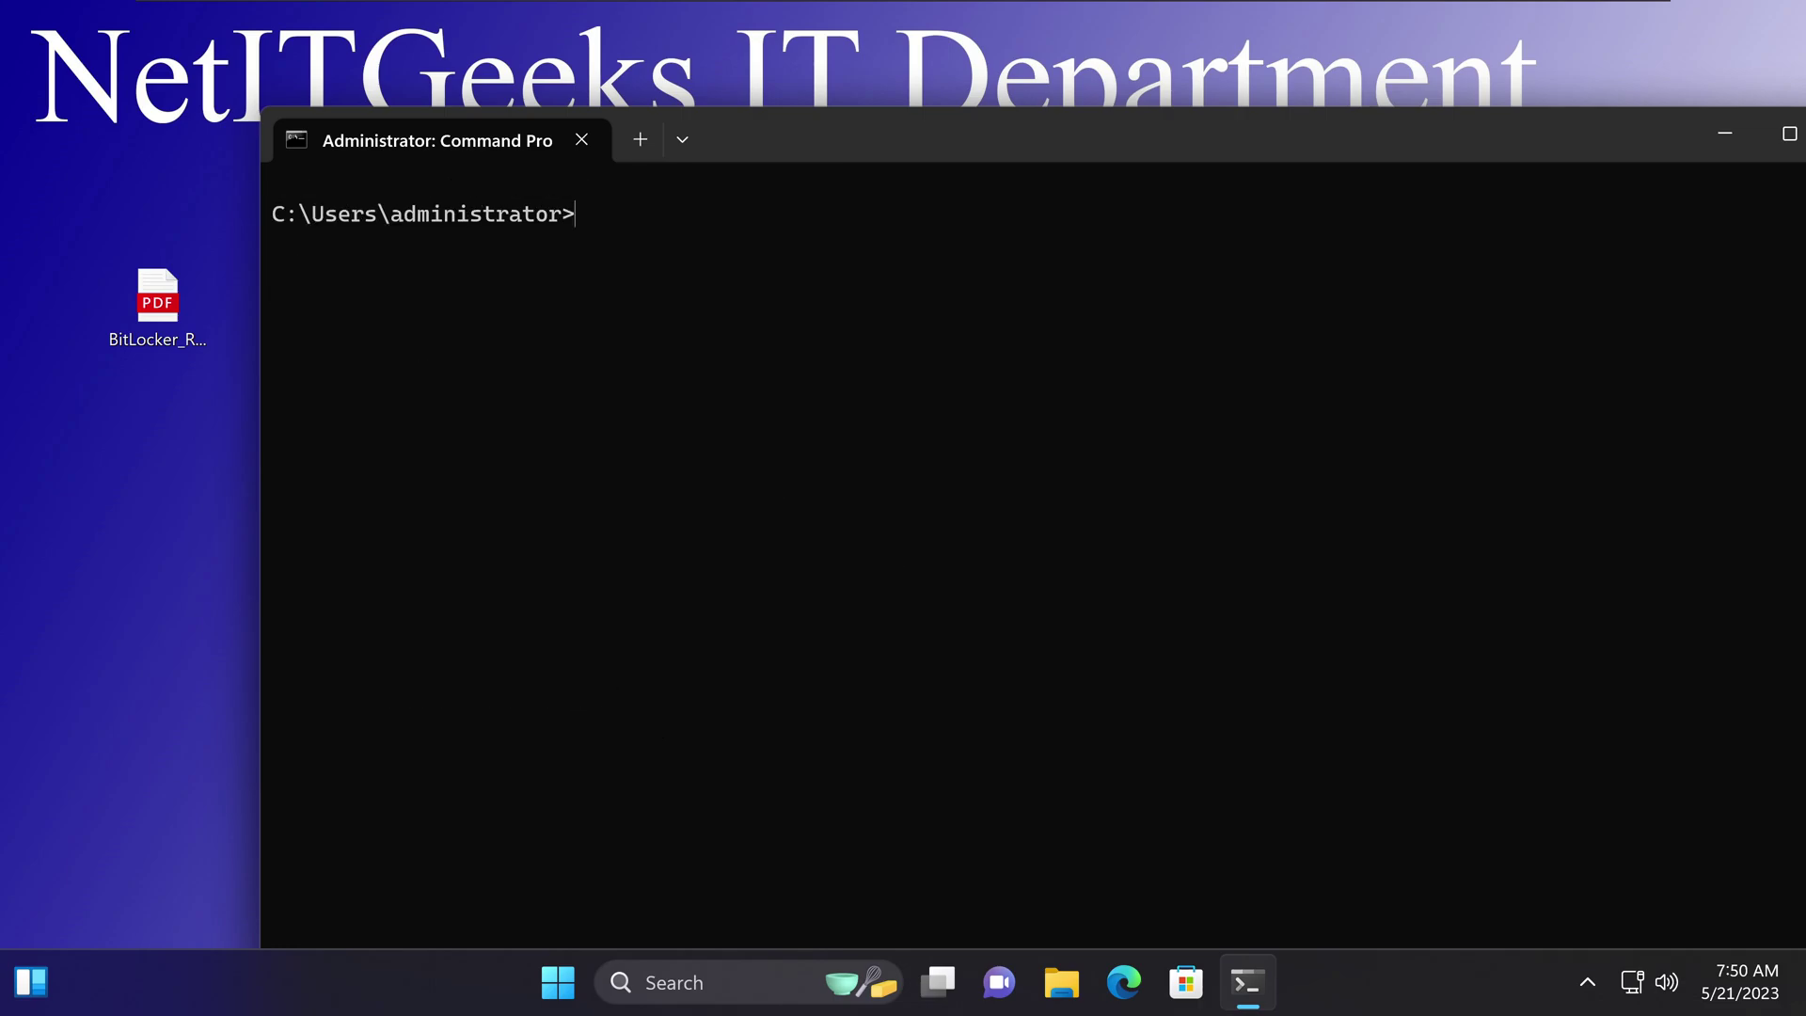
pyautogui.click(541, 976)
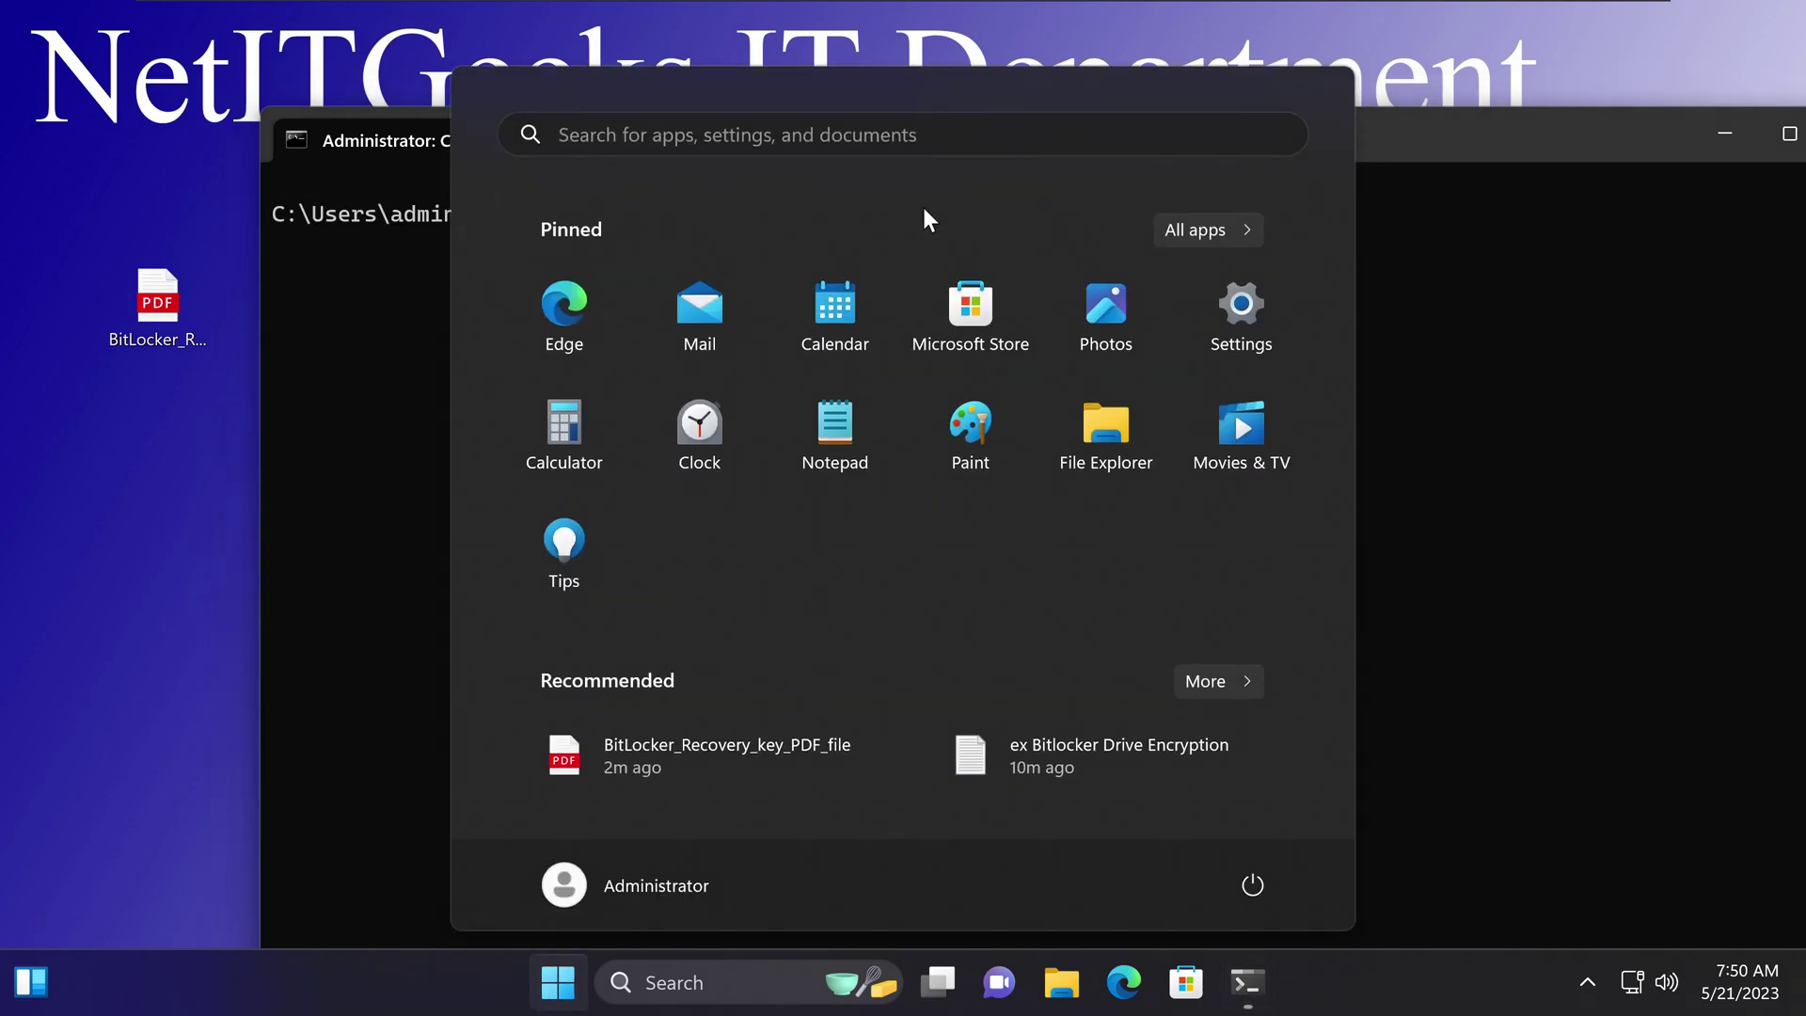
pyautogui.click(1599, 519)
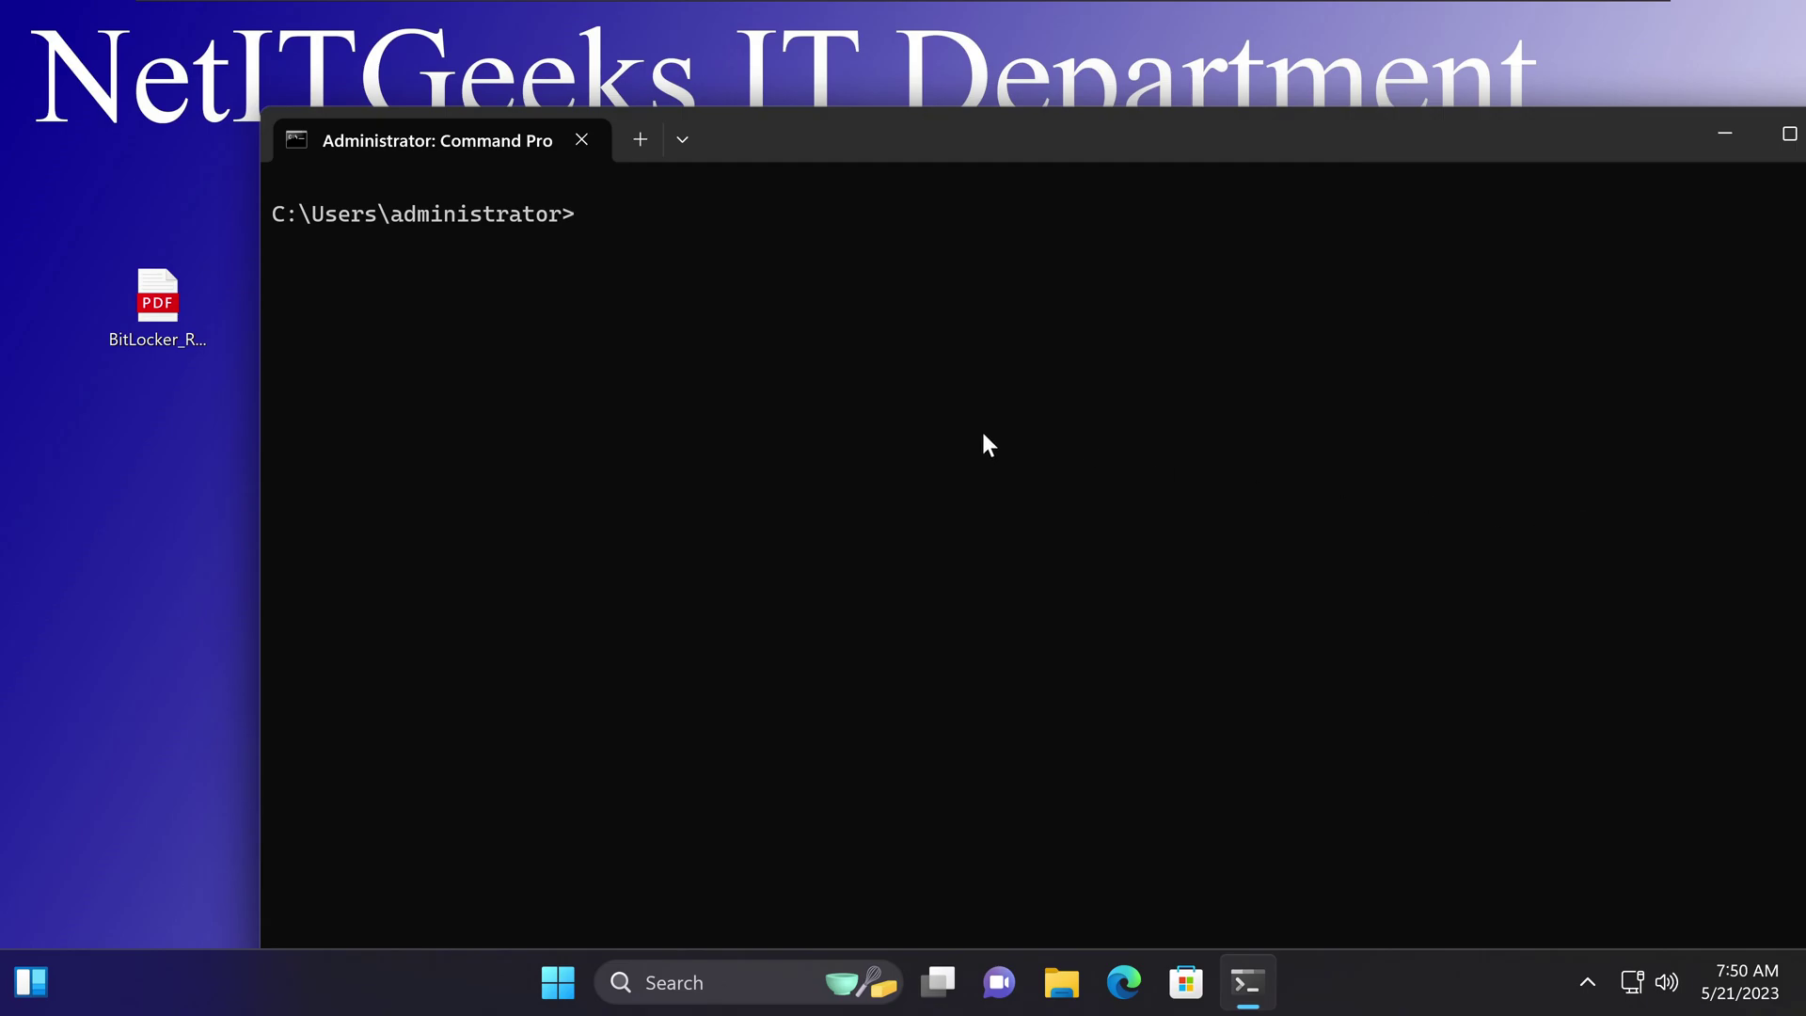
pyautogui.press('Up')
pyautogui.press('Up')
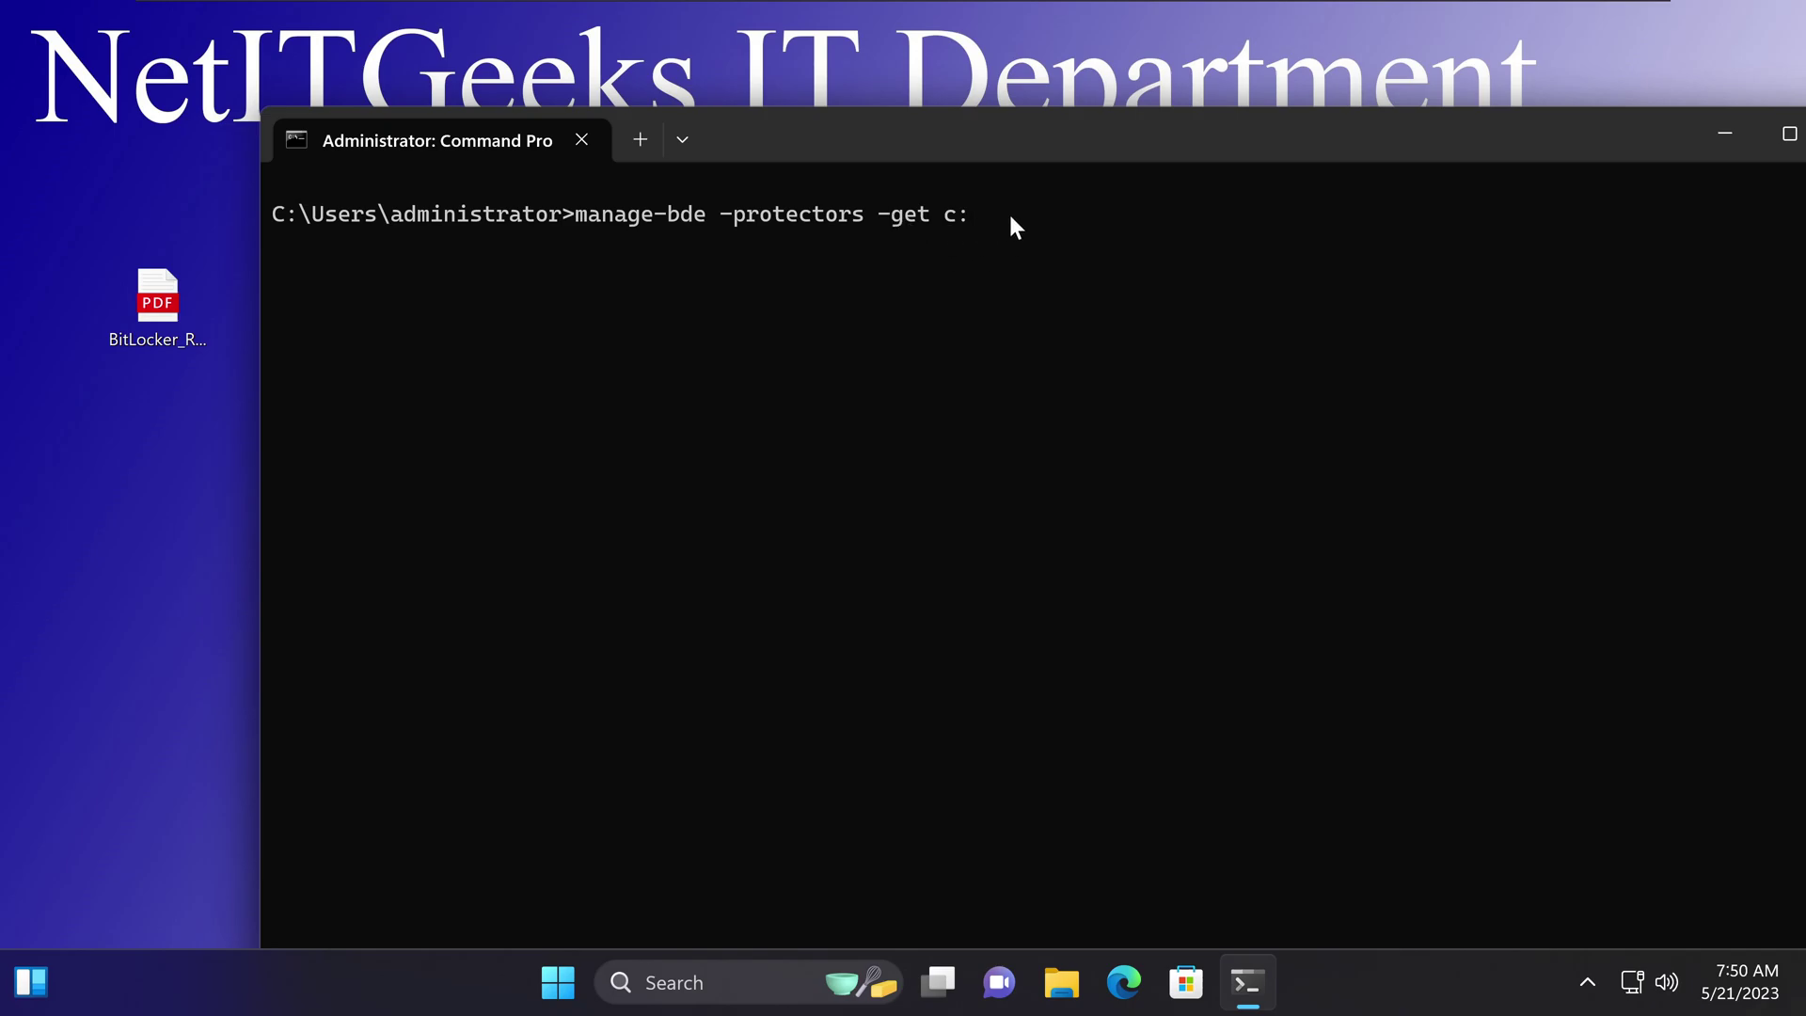
pyautogui.press('Return')
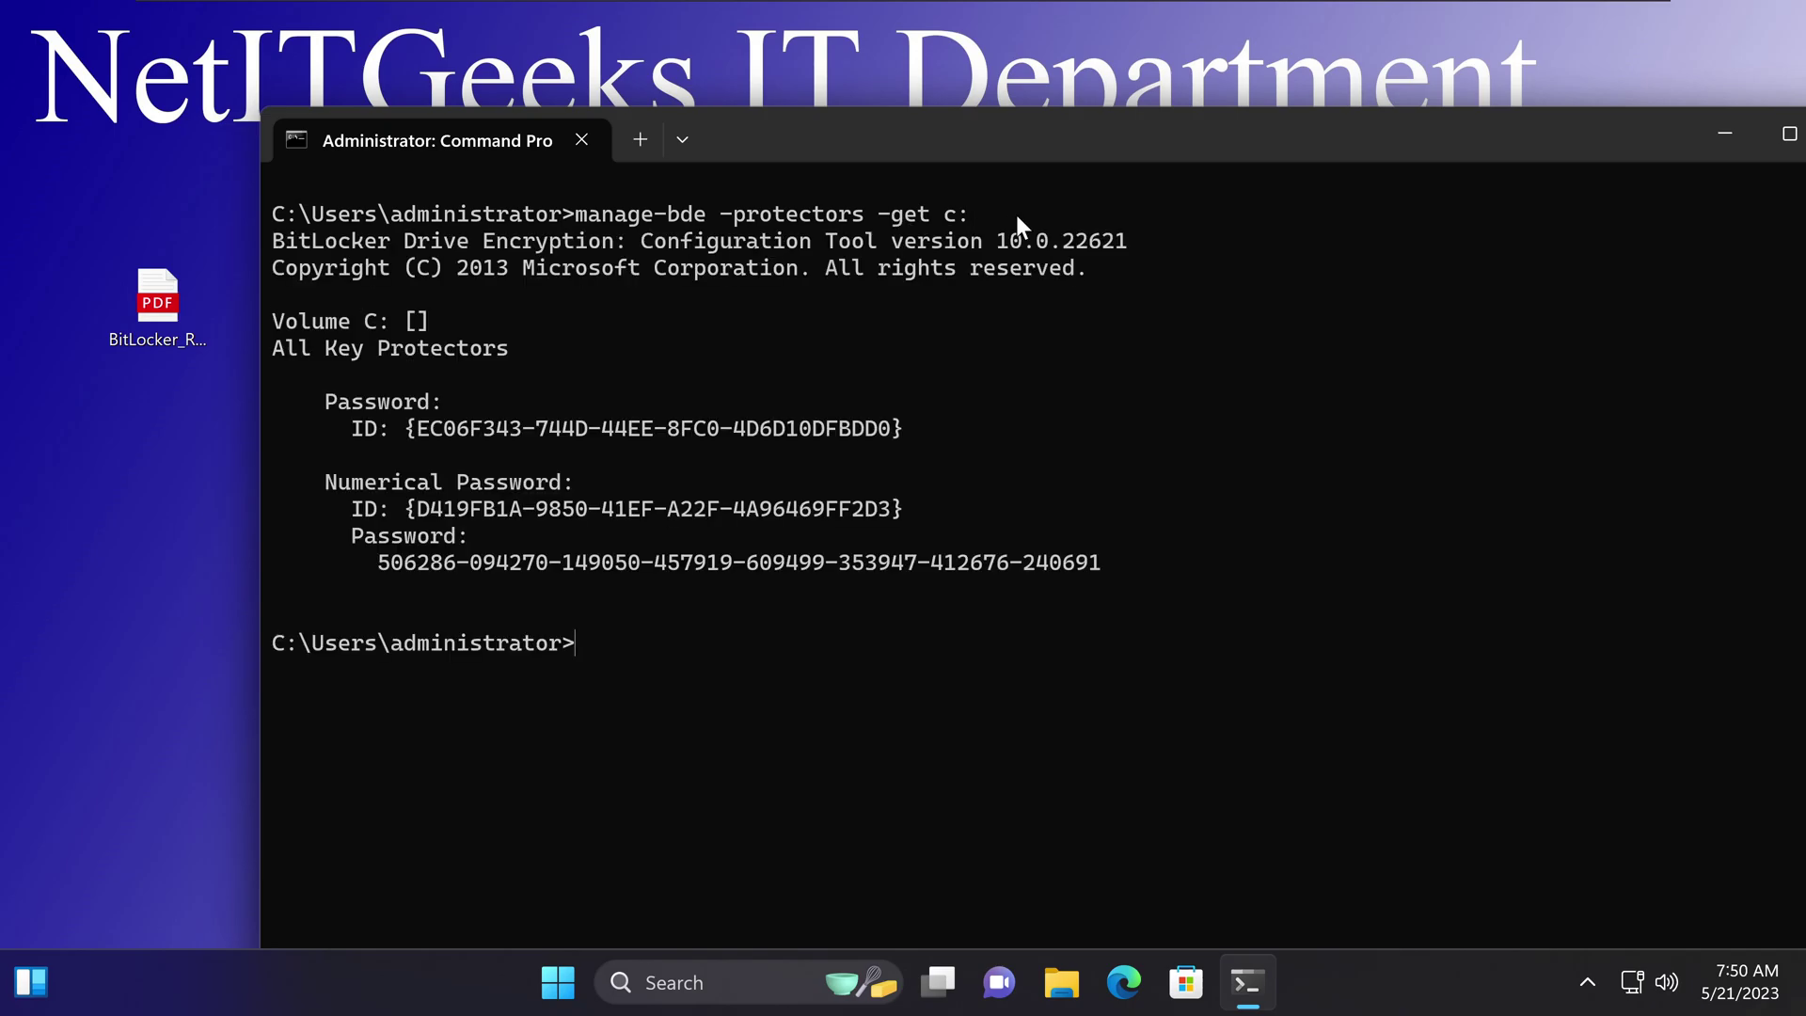
# Step: Copy the manage-bde command line, the numerical recovery password, and the key protector listing
pyautogui.moveTo(1016, 215); pyautogui.dragTo(578, 213)
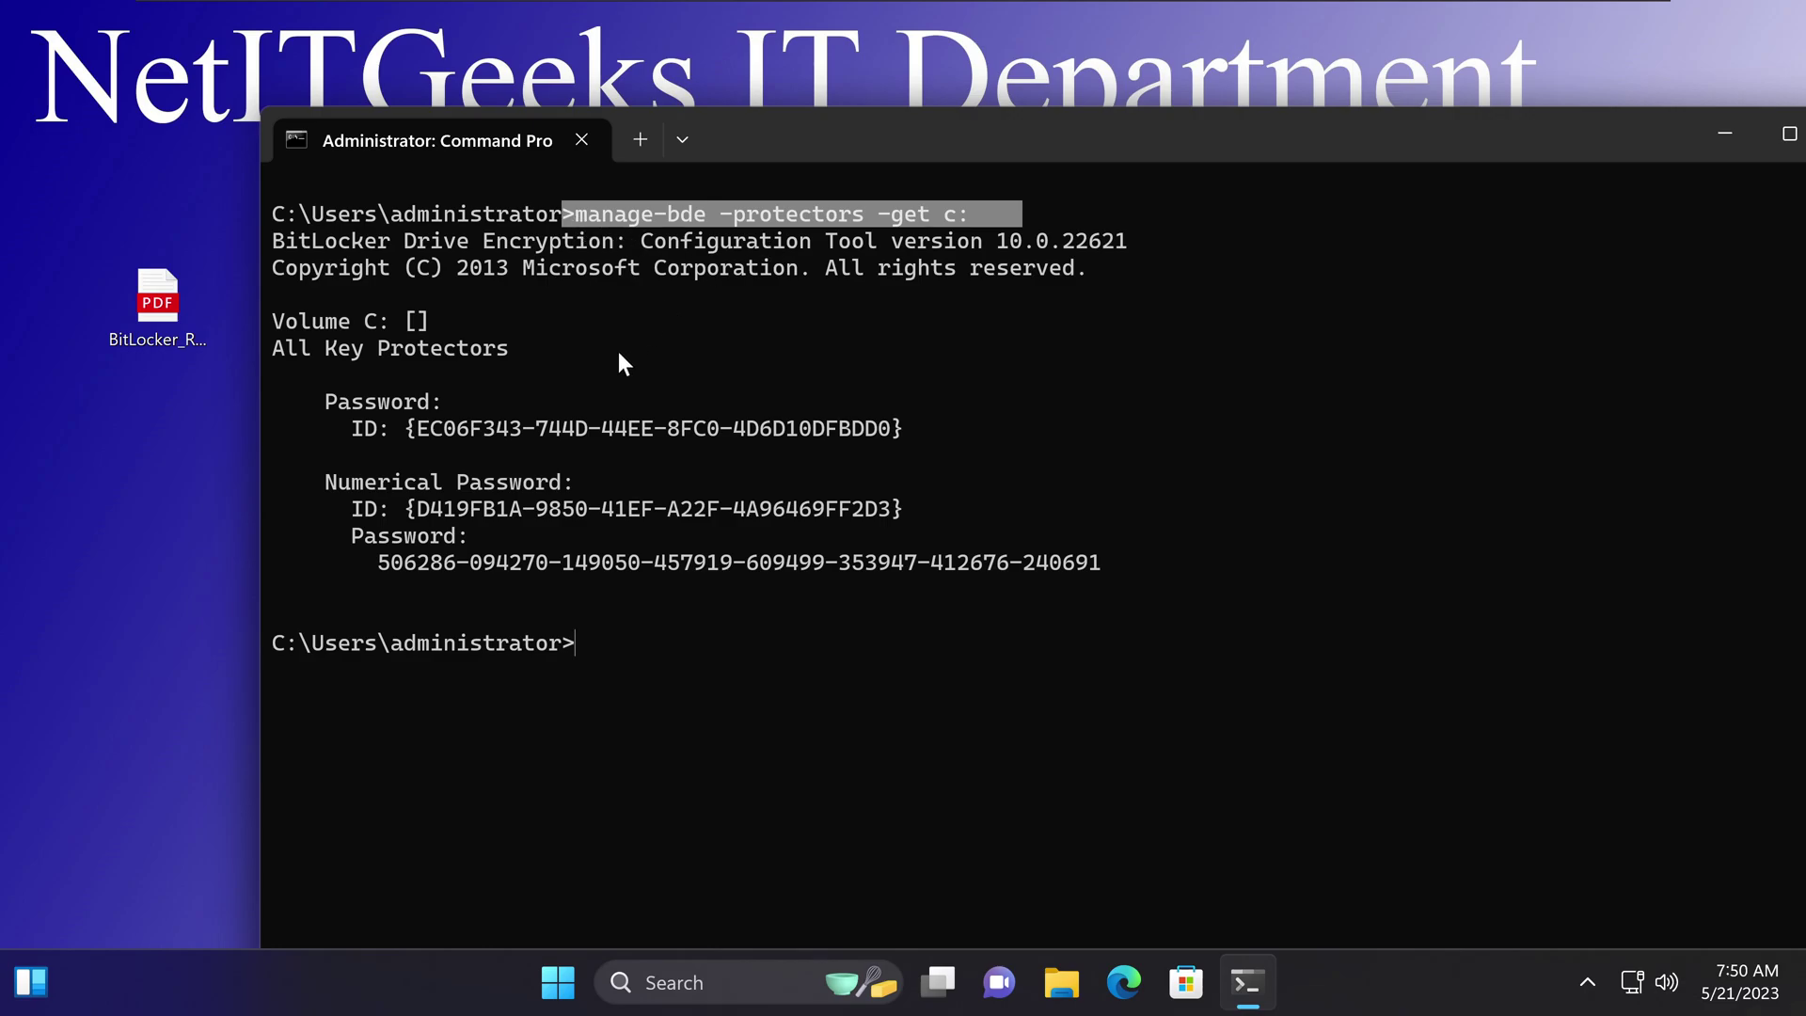
pyautogui.hotkey('ctrl', 'c')
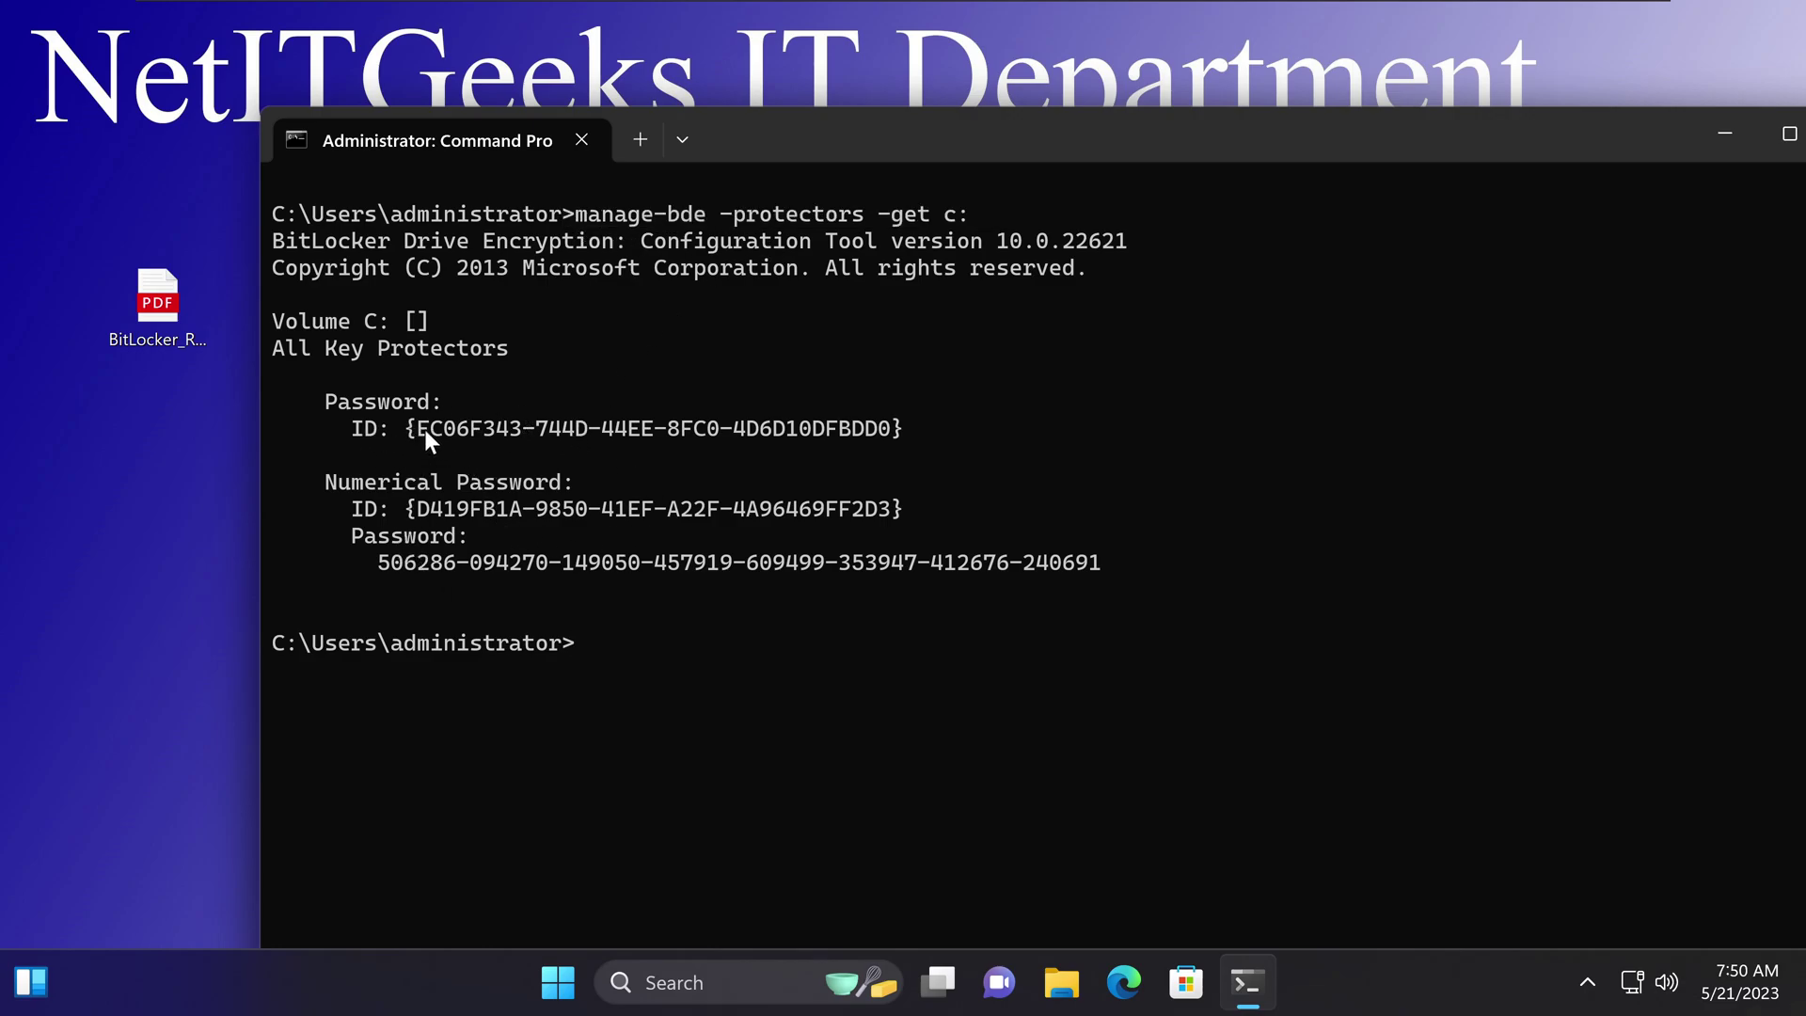
pyautogui.moveTo(1128, 538); pyautogui.dragTo(584, 561)
pyautogui.hotkey('ctrl', 'c')
pyautogui.moveTo(1095, 565); pyautogui.dragTo(403, 556)
pyautogui.hotkey('ctrl', 'c')
pyautogui.moveTo(1129, 569); pyautogui.dragTo(1212, 567)
pyautogui.hotkey('ctrl', 'c')
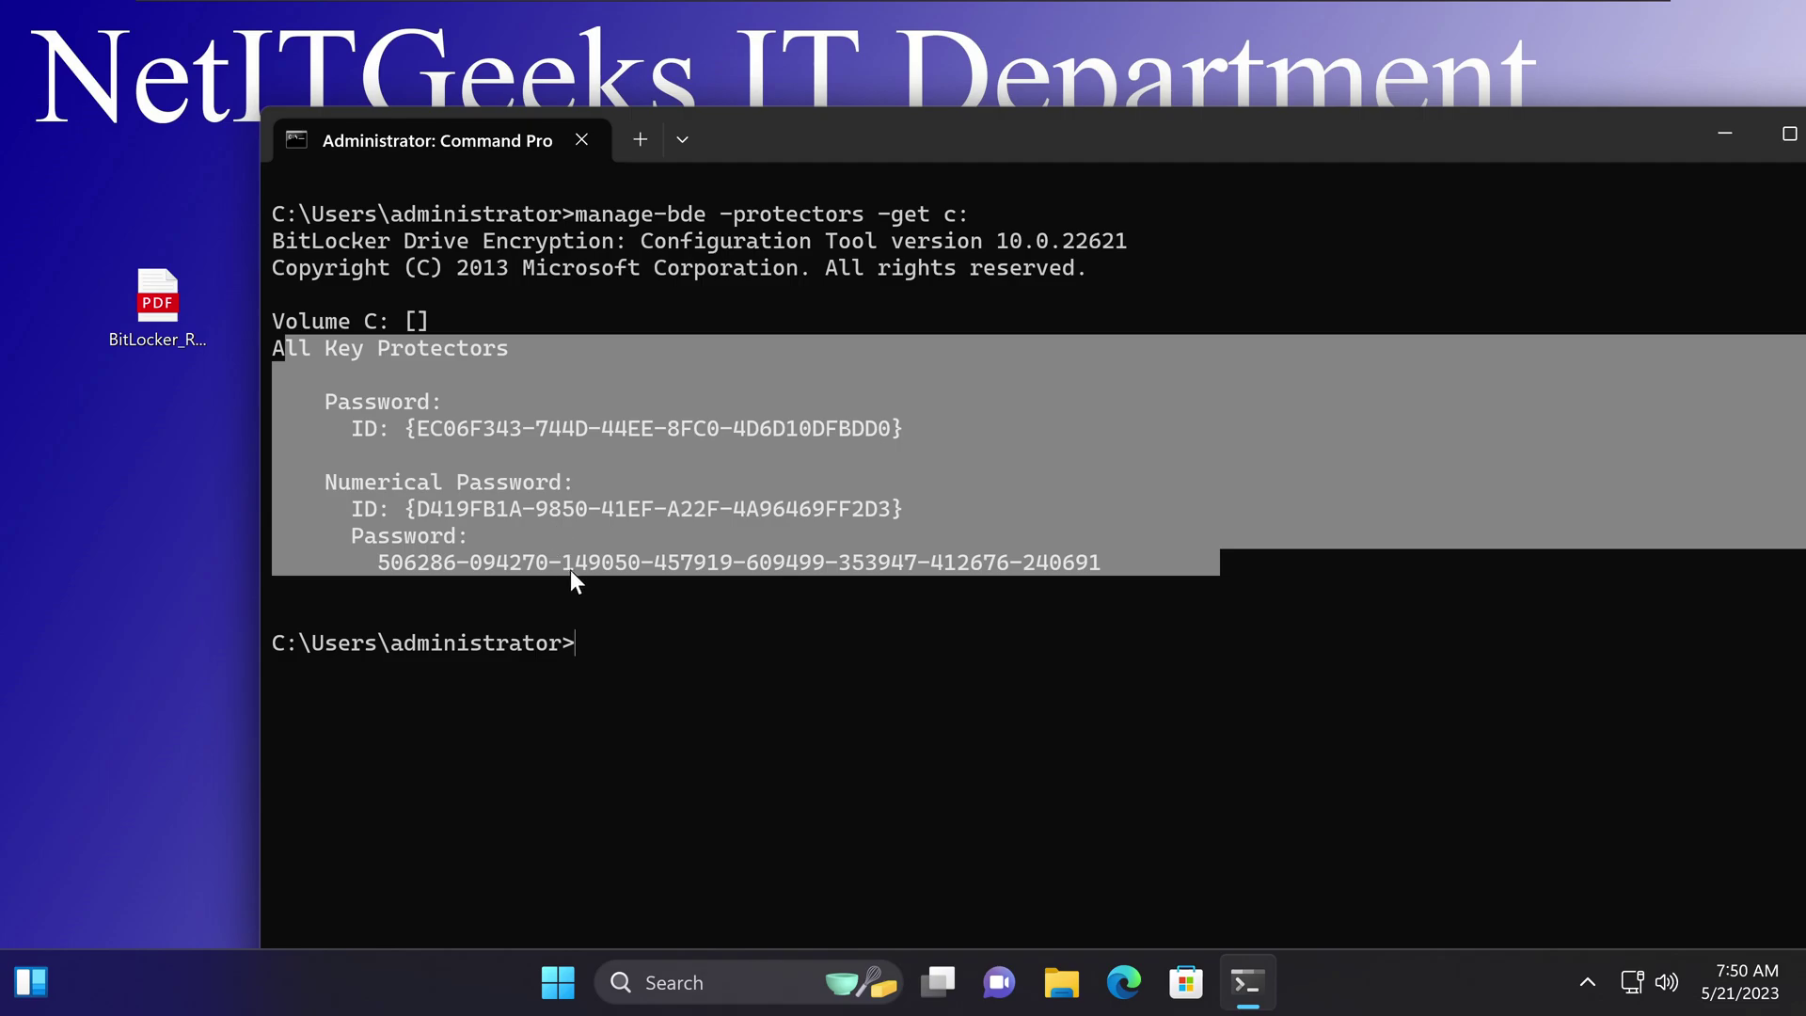
# Step: Minimize the terminal and highlight the TPM And PIN, External Key, Numerical Password and recovery lines in Notepad
pyautogui.click(1718, 140)
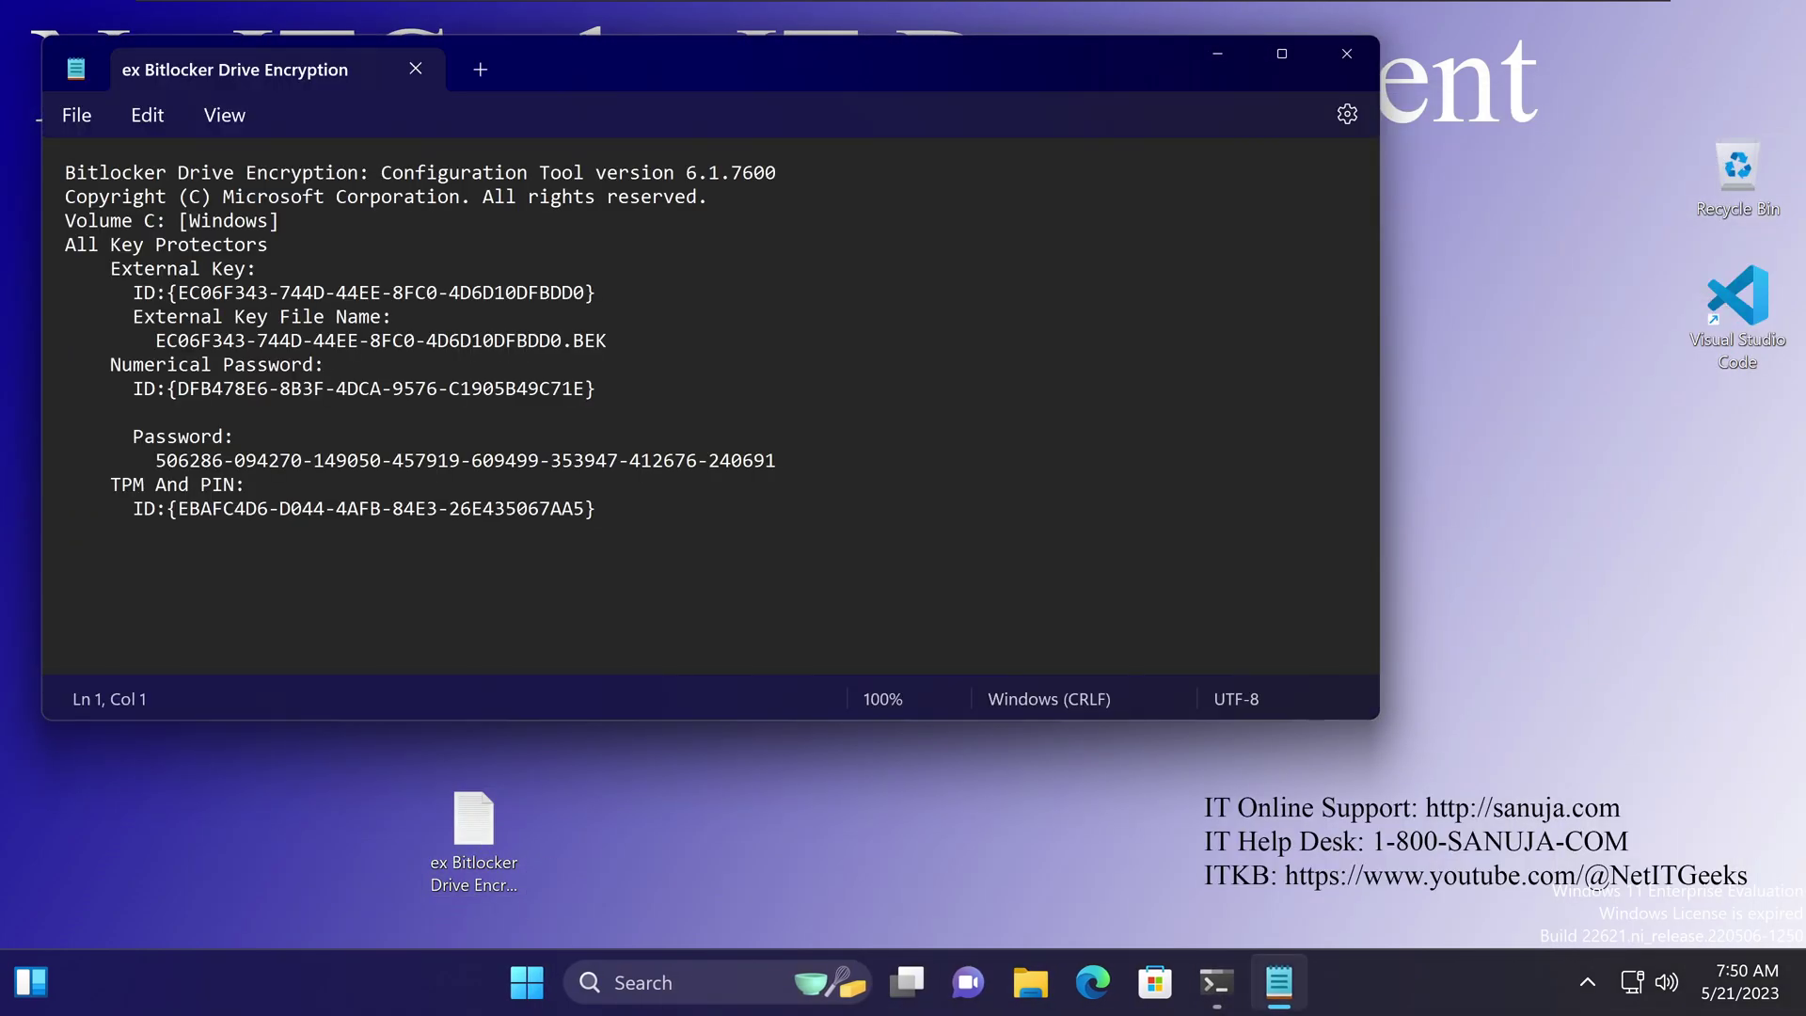
pyautogui.moveTo(110, 485); pyautogui.dragTo(595, 508)
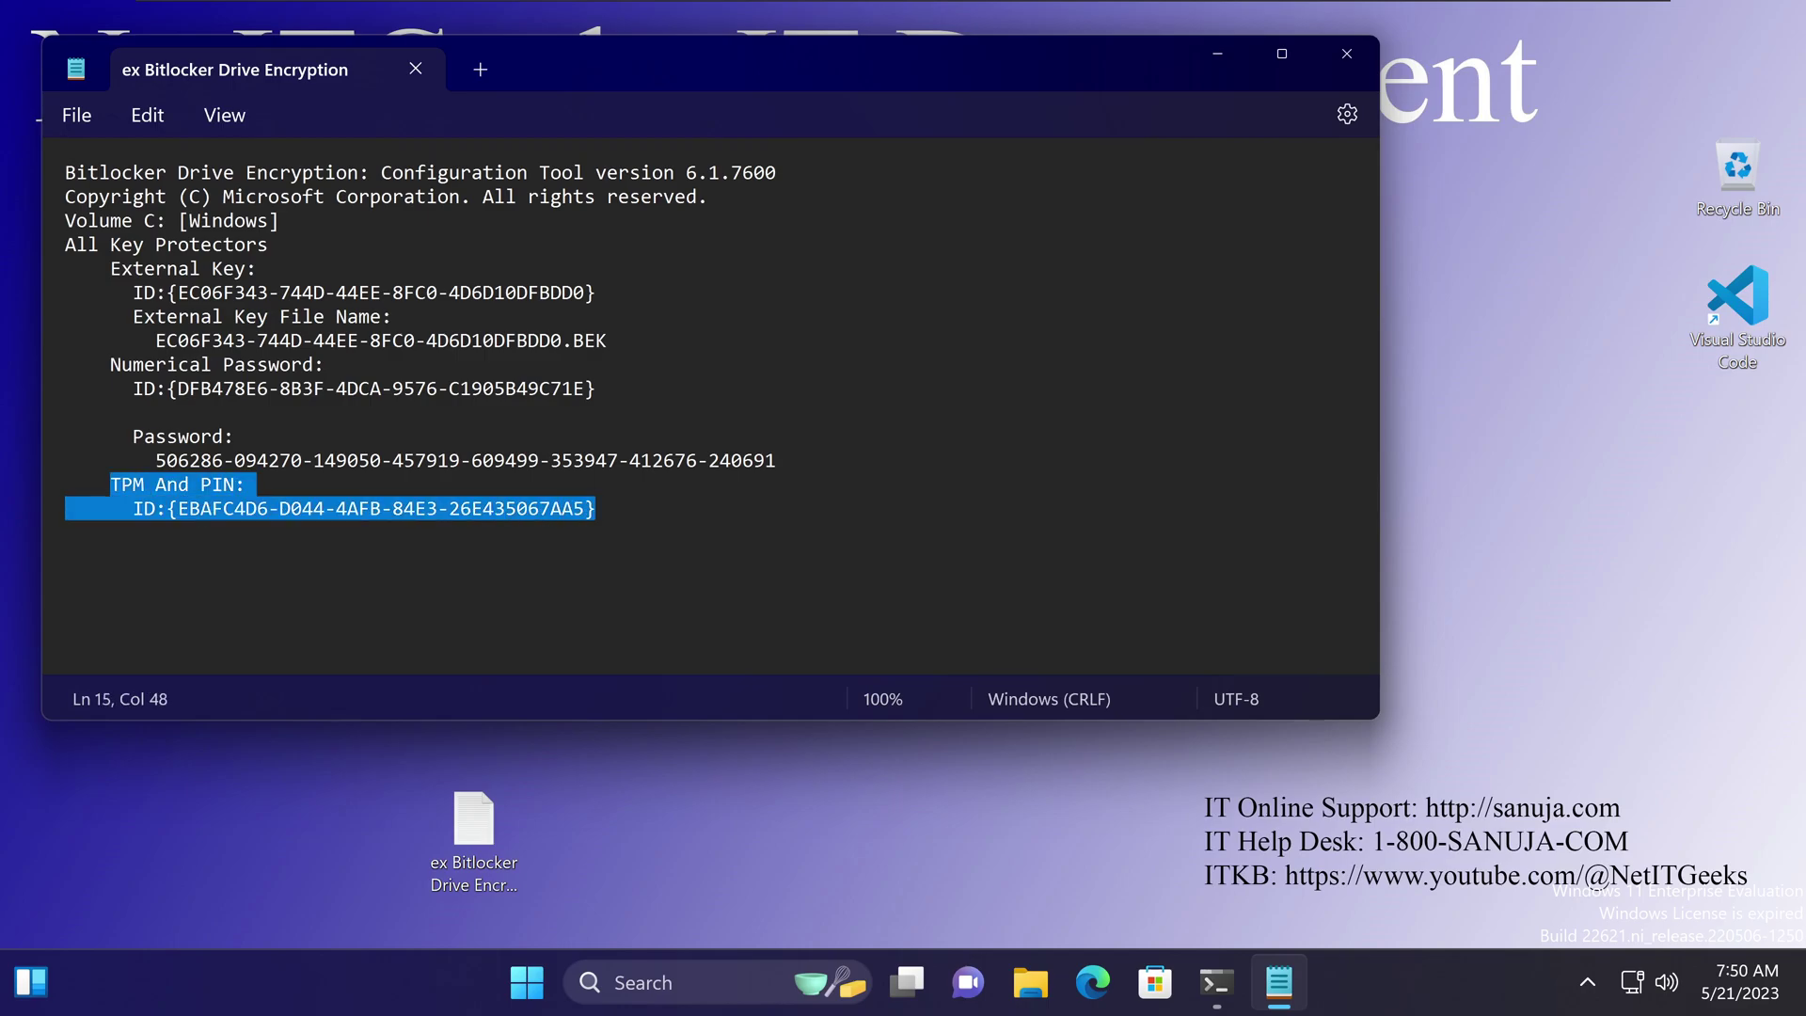
pyautogui.press('Right')
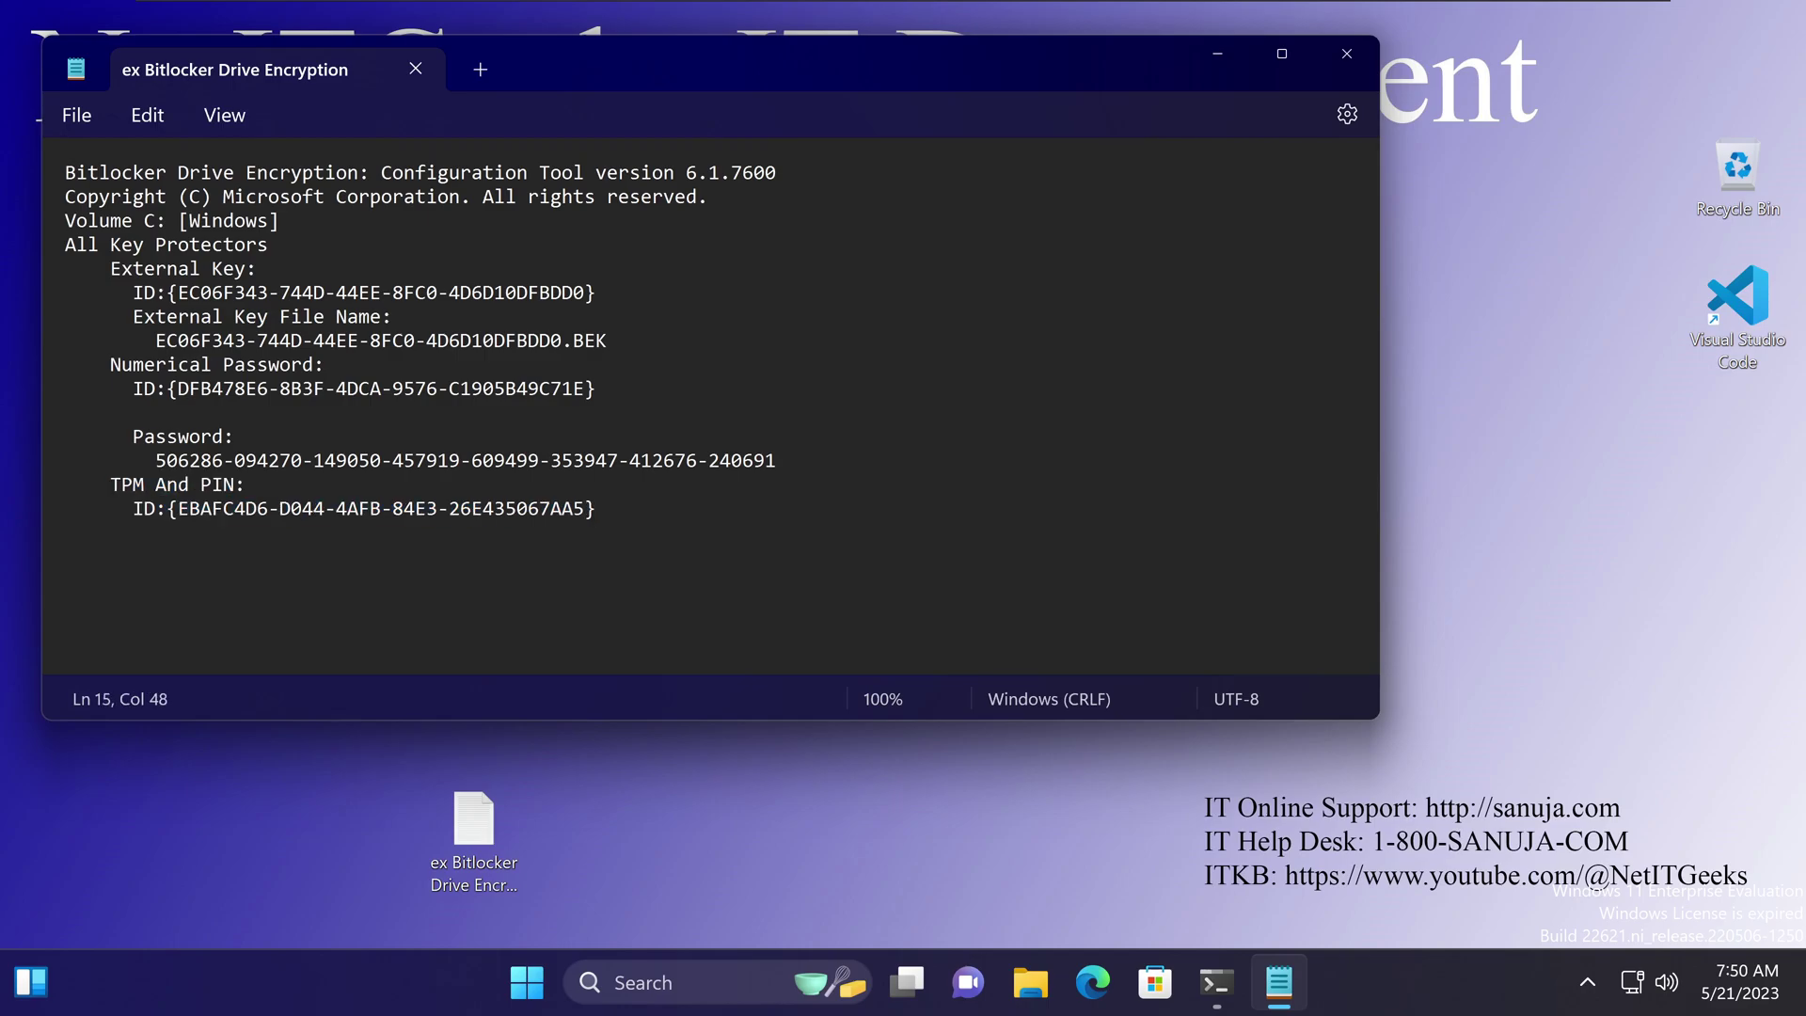
pyautogui.hotkey('shift', 'Home')
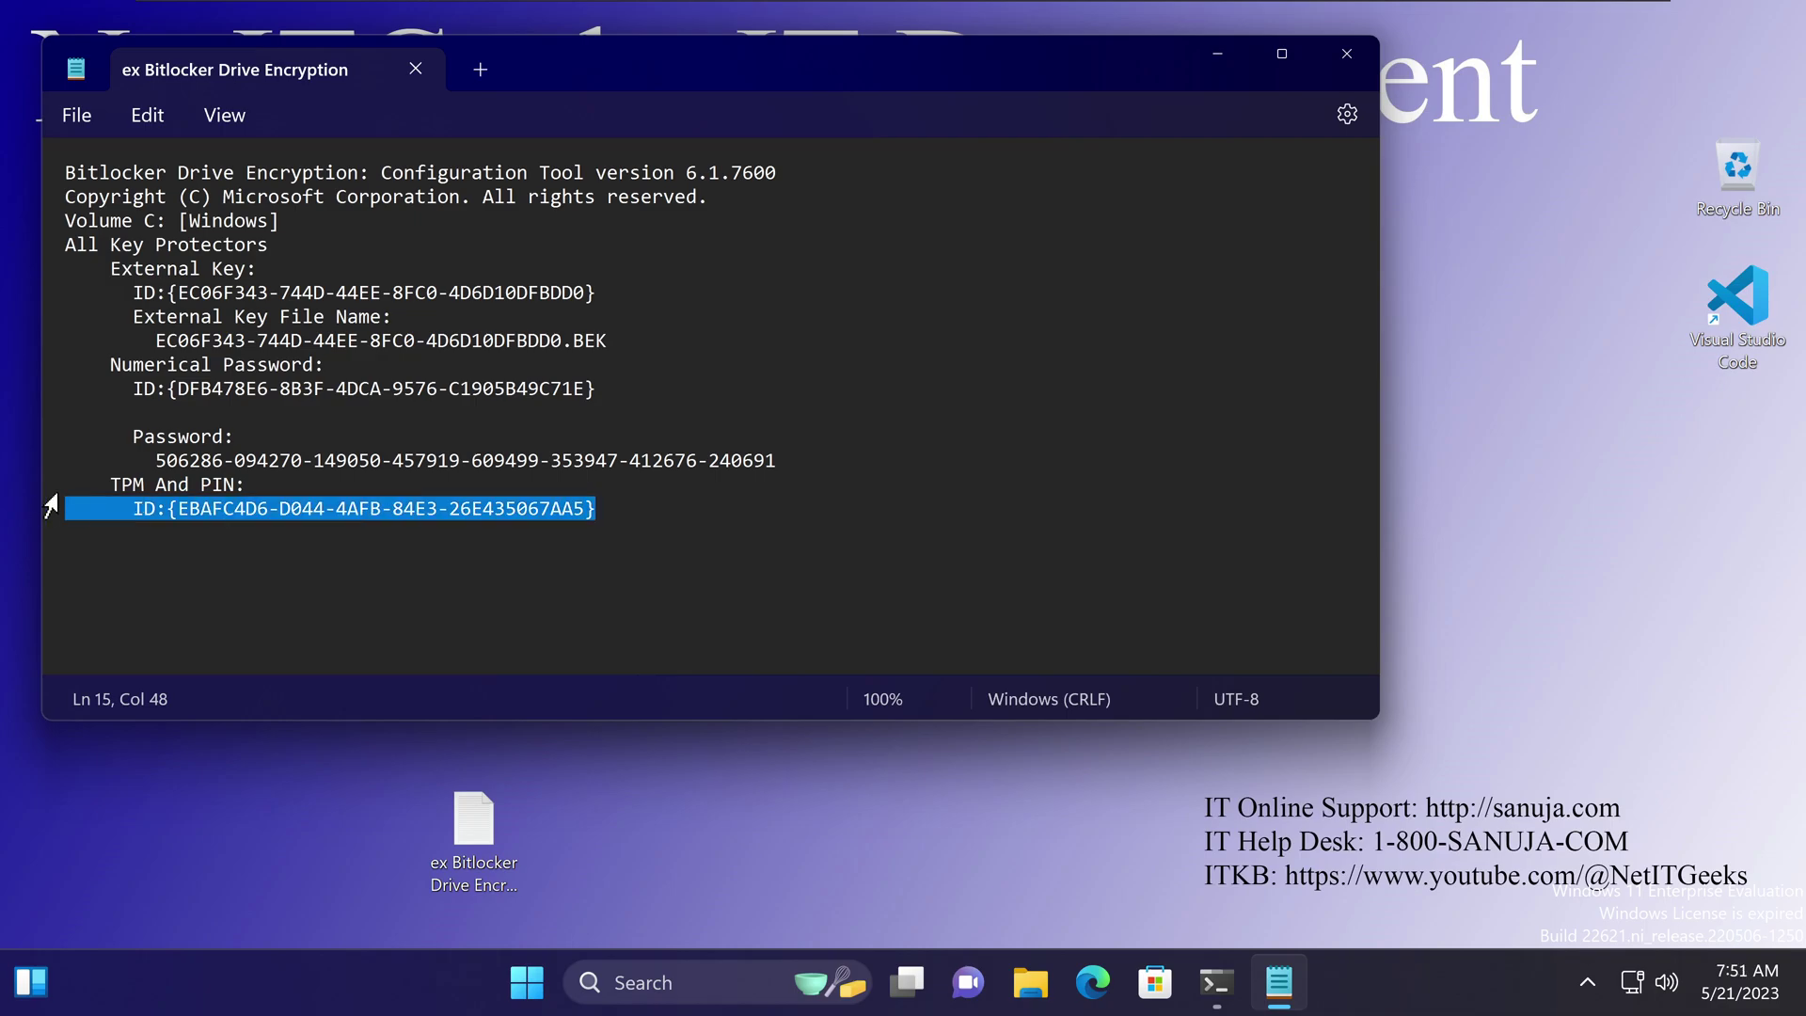
pyautogui.moveTo(596, 389); pyautogui.dragTo(37, 288)
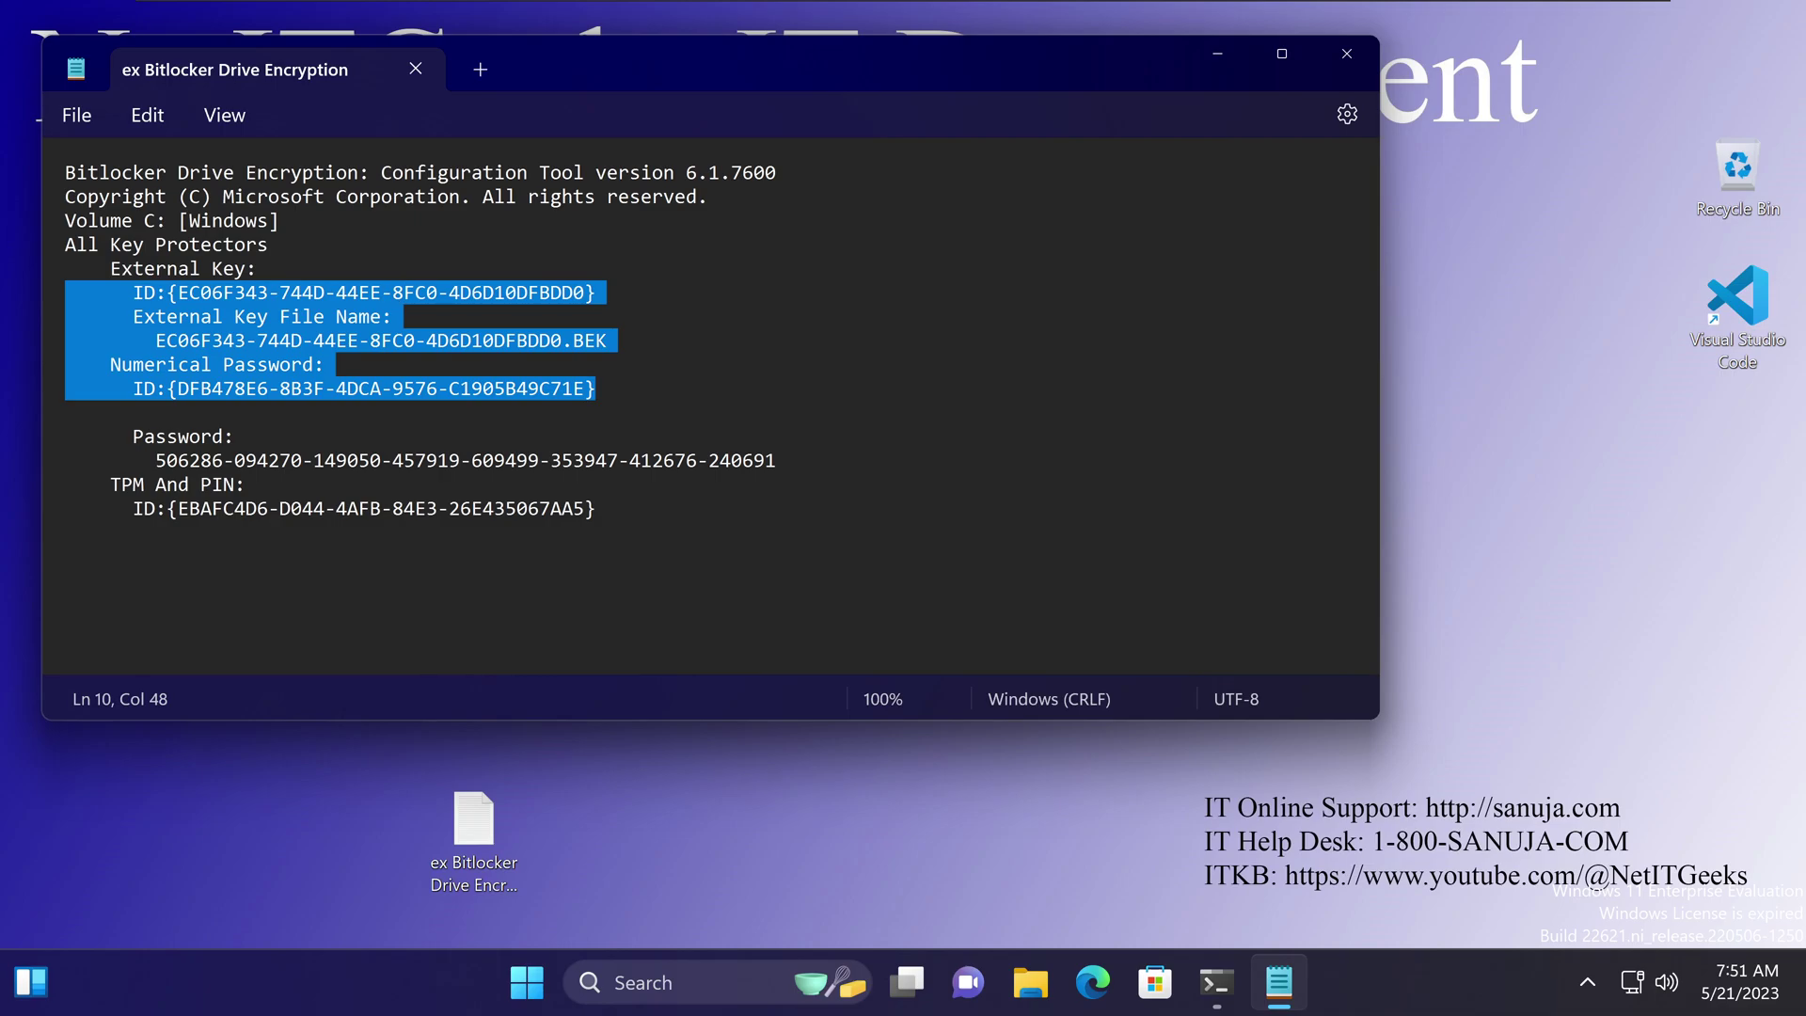
pyautogui.hotkey('ctrl', 'End')
pyautogui.moveTo(776, 460); pyautogui.dragTo(62, 460)
pyautogui.click(475, 509)
# Step: Place the Notepad notes and Command Prompt output side by side for comparison
pyautogui.click(1216, 983)
pyautogui.click(489, 508)
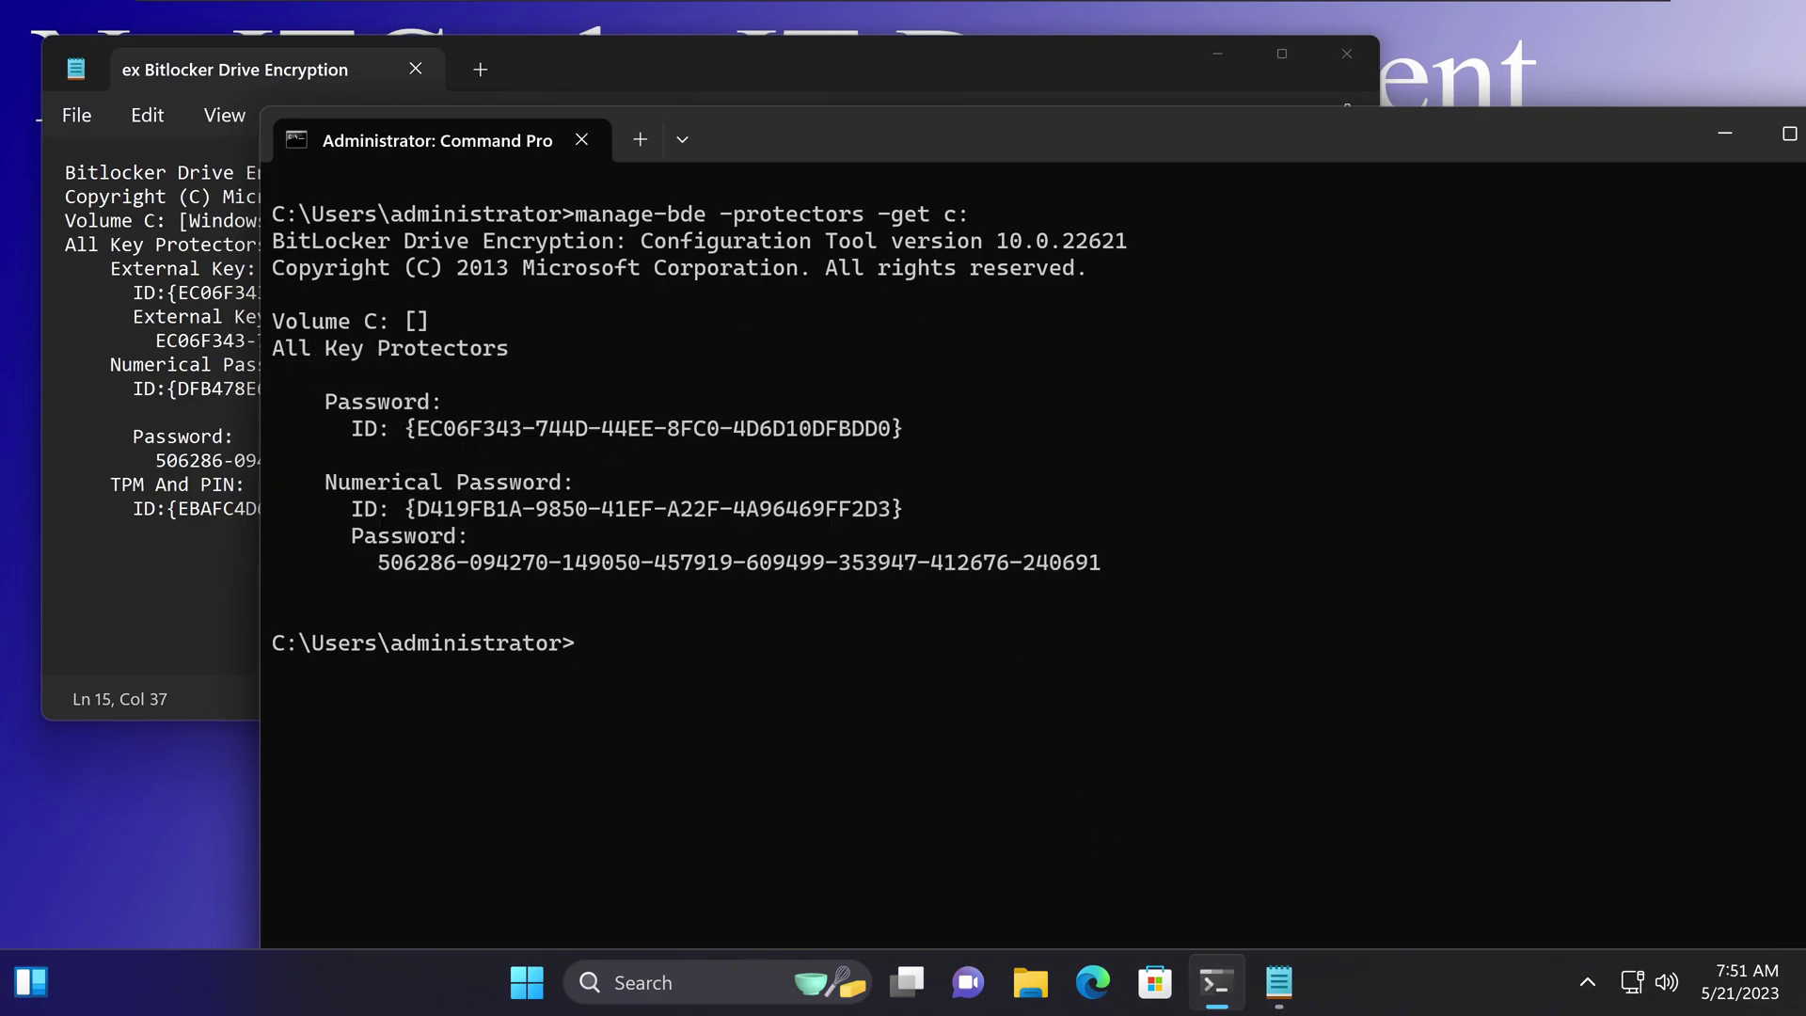
pyautogui.click(65, 412)
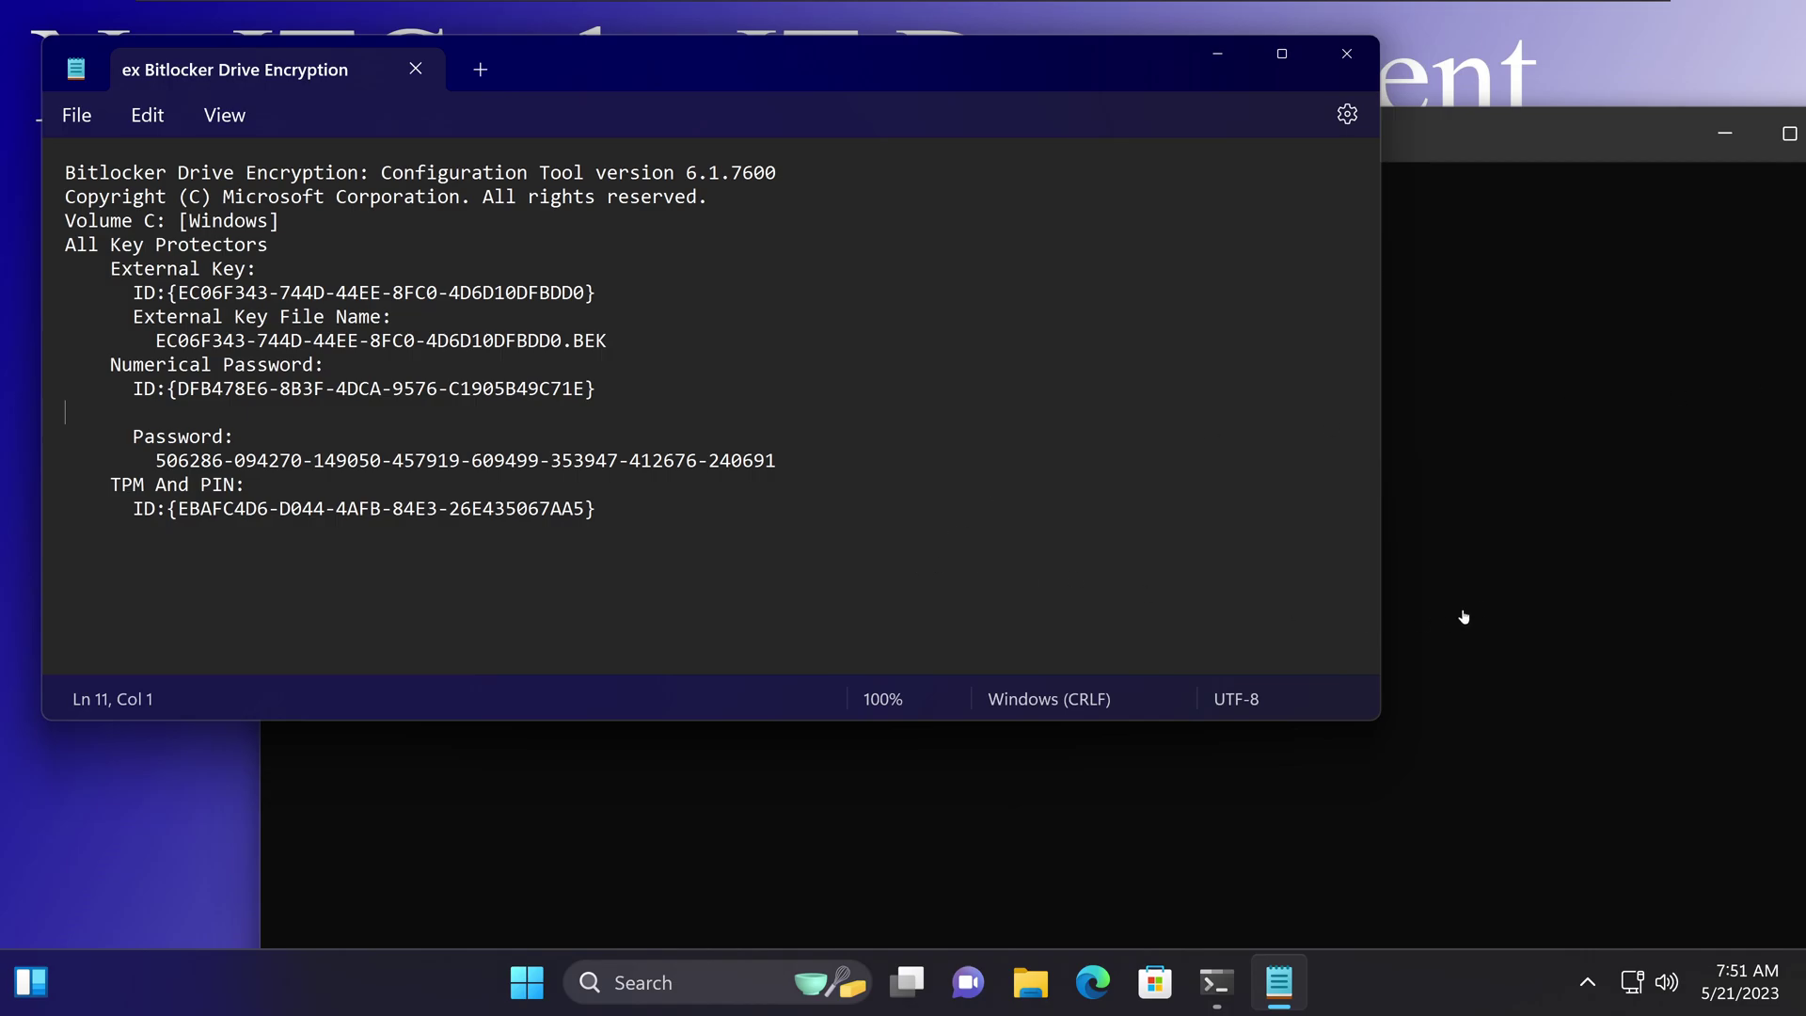
pyautogui.click(1599, 511)
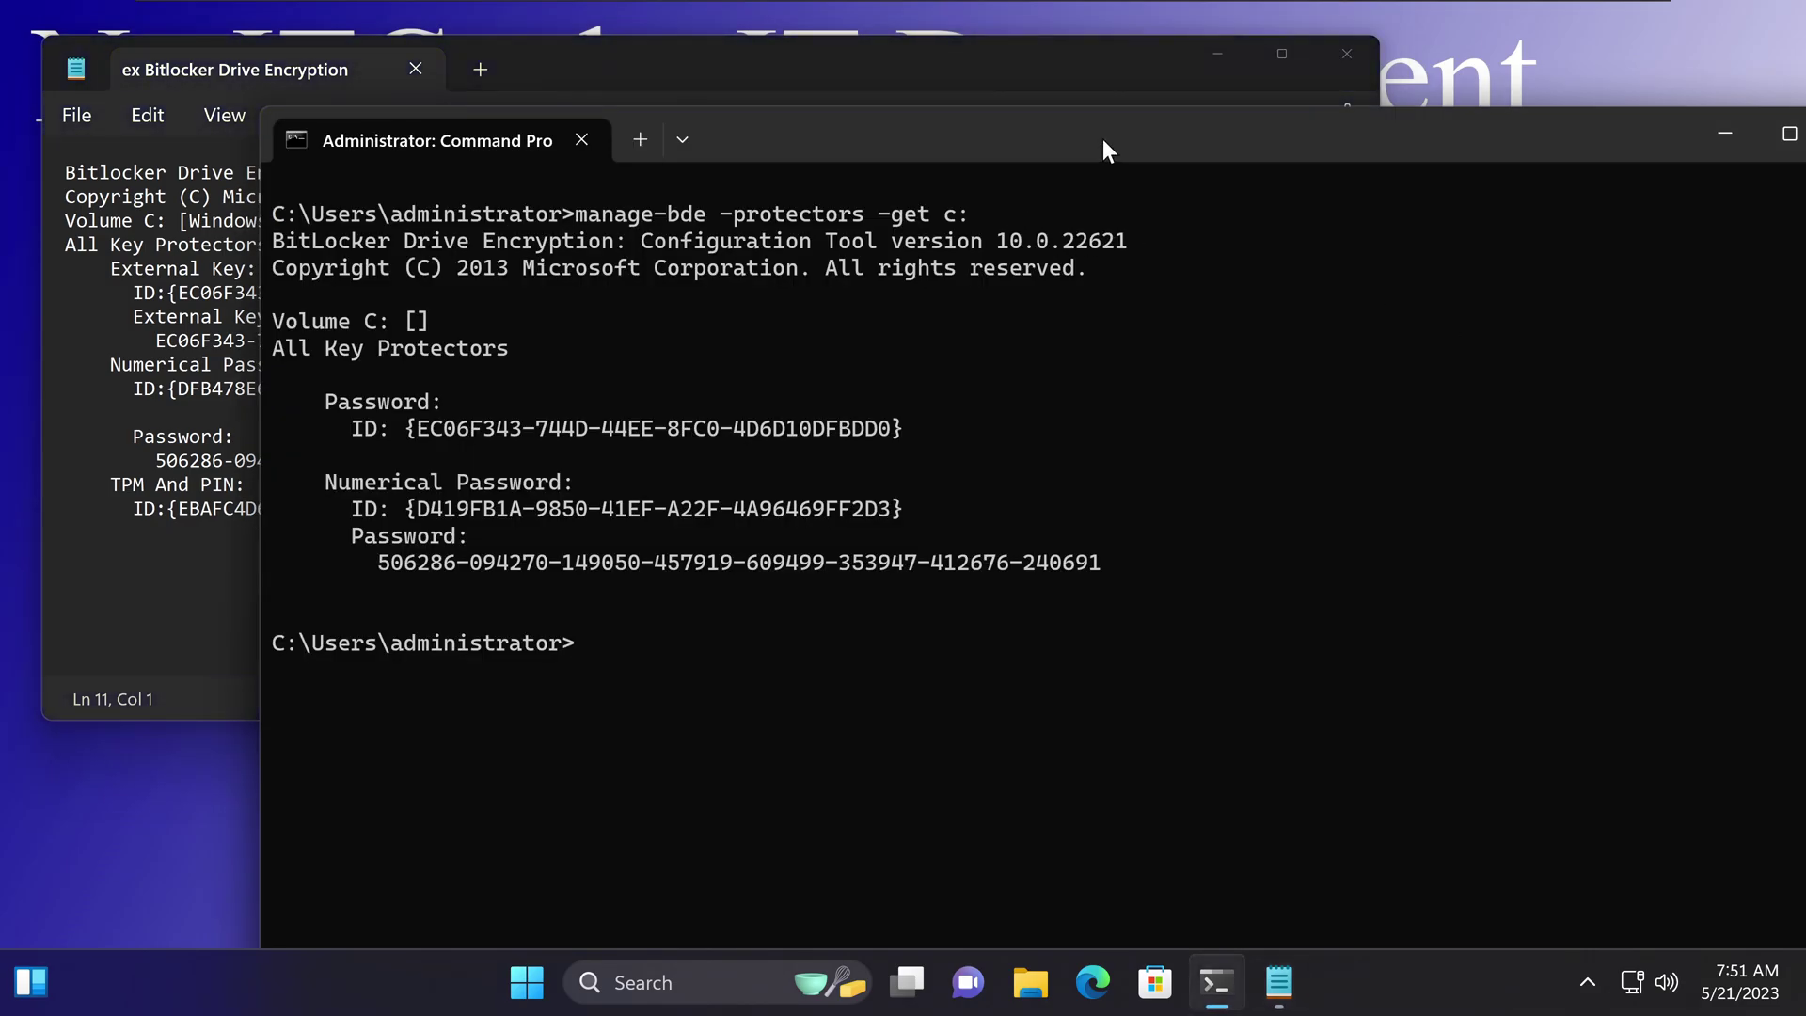
pyautogui.moveTo(1102, 138); pyautogui.dragTo(1234, 120)
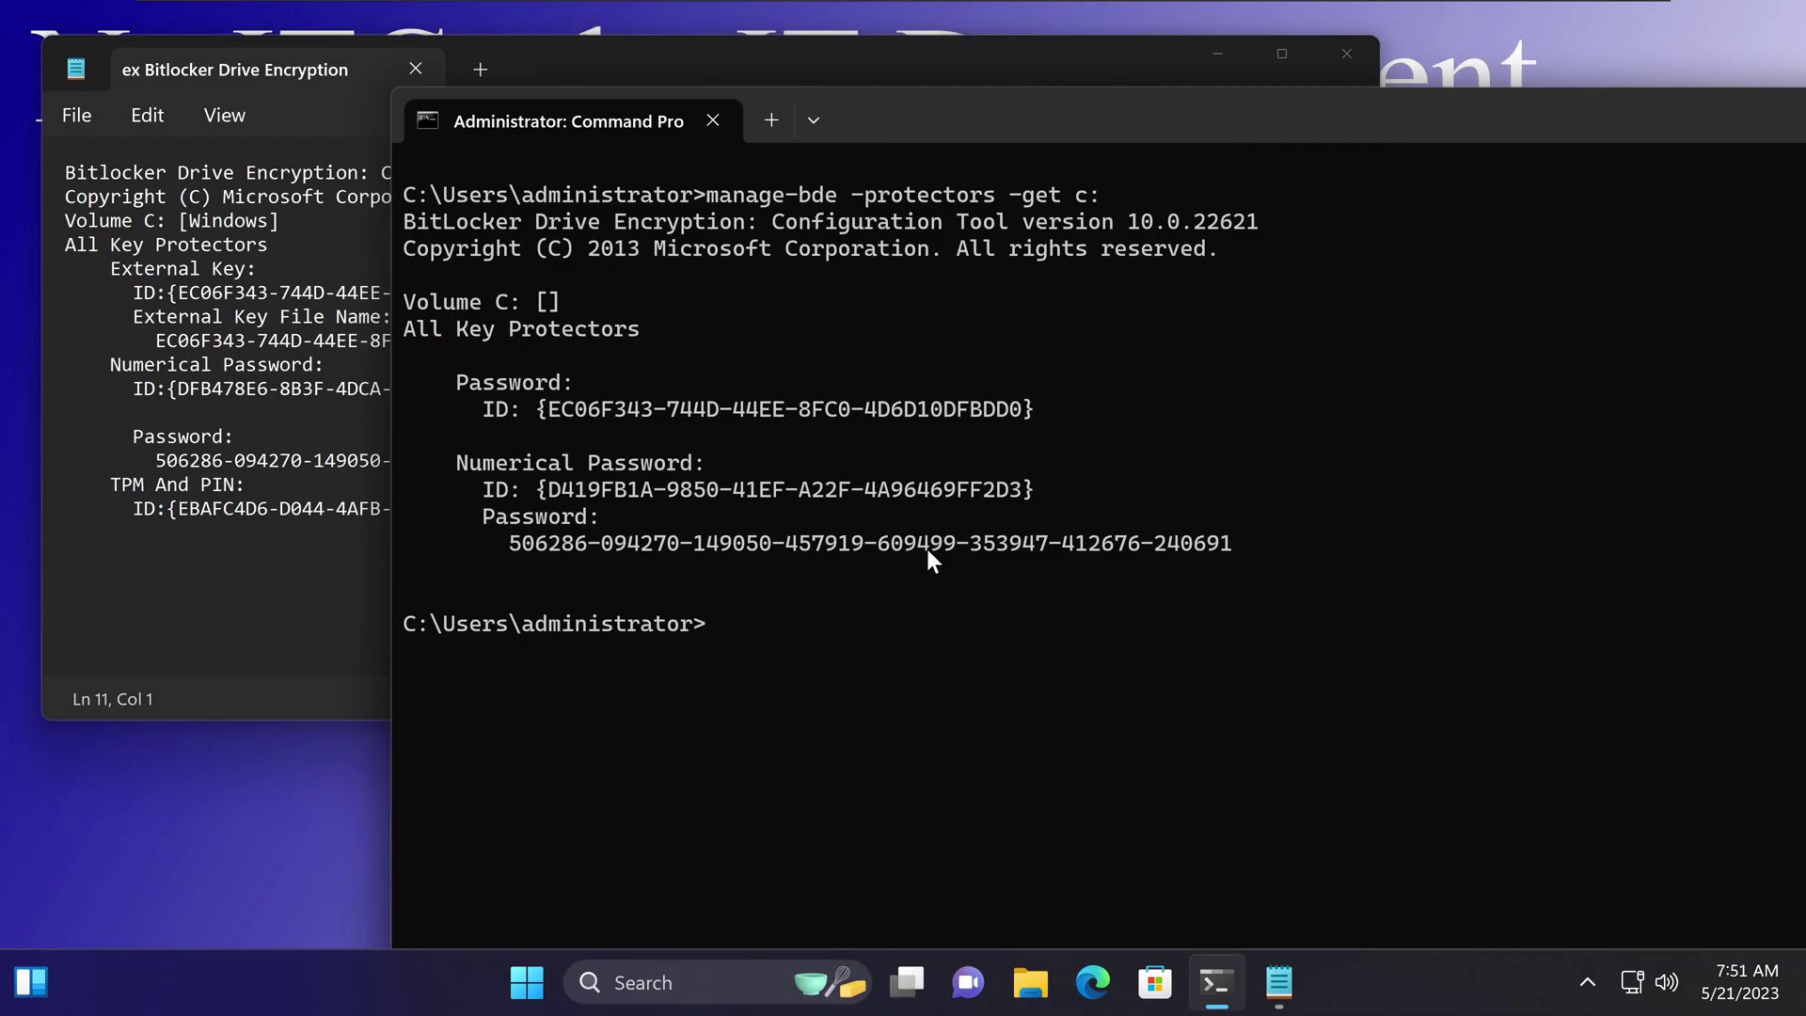
pyautogui.moveTo(809, 83); pyautogui.dragTo(981, 44)
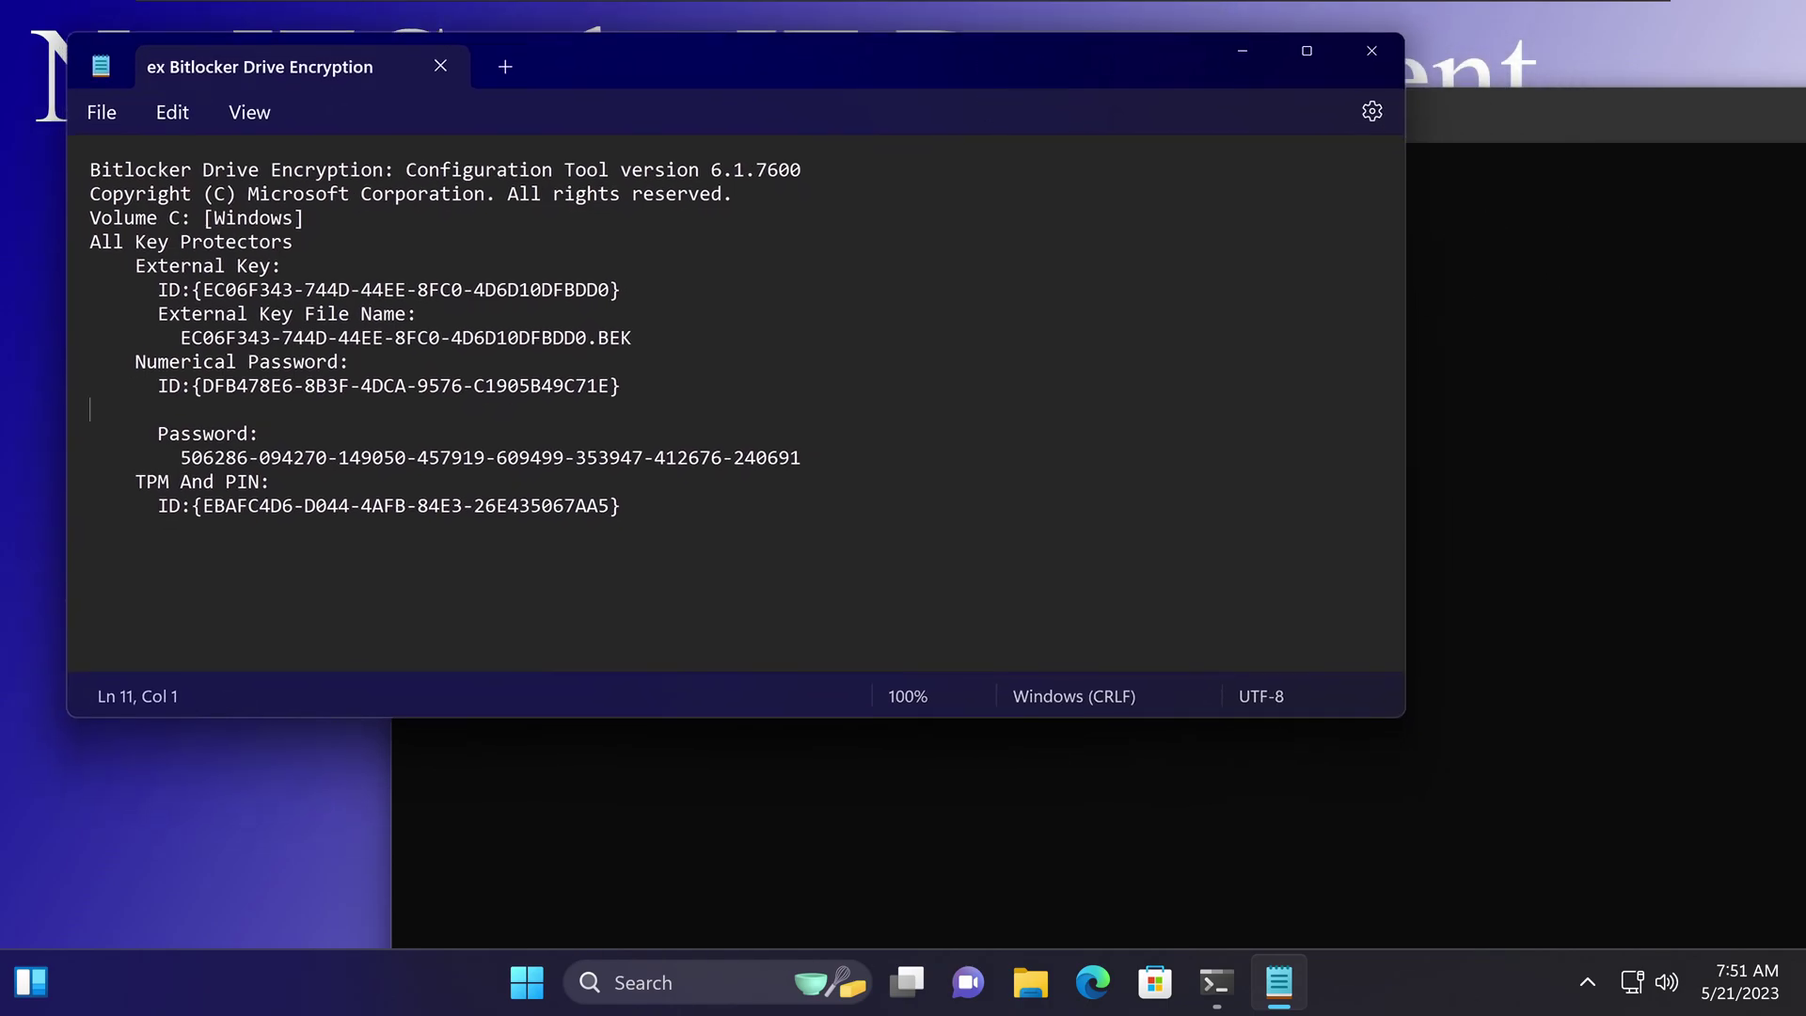
pyautogui.click(1582, 452)
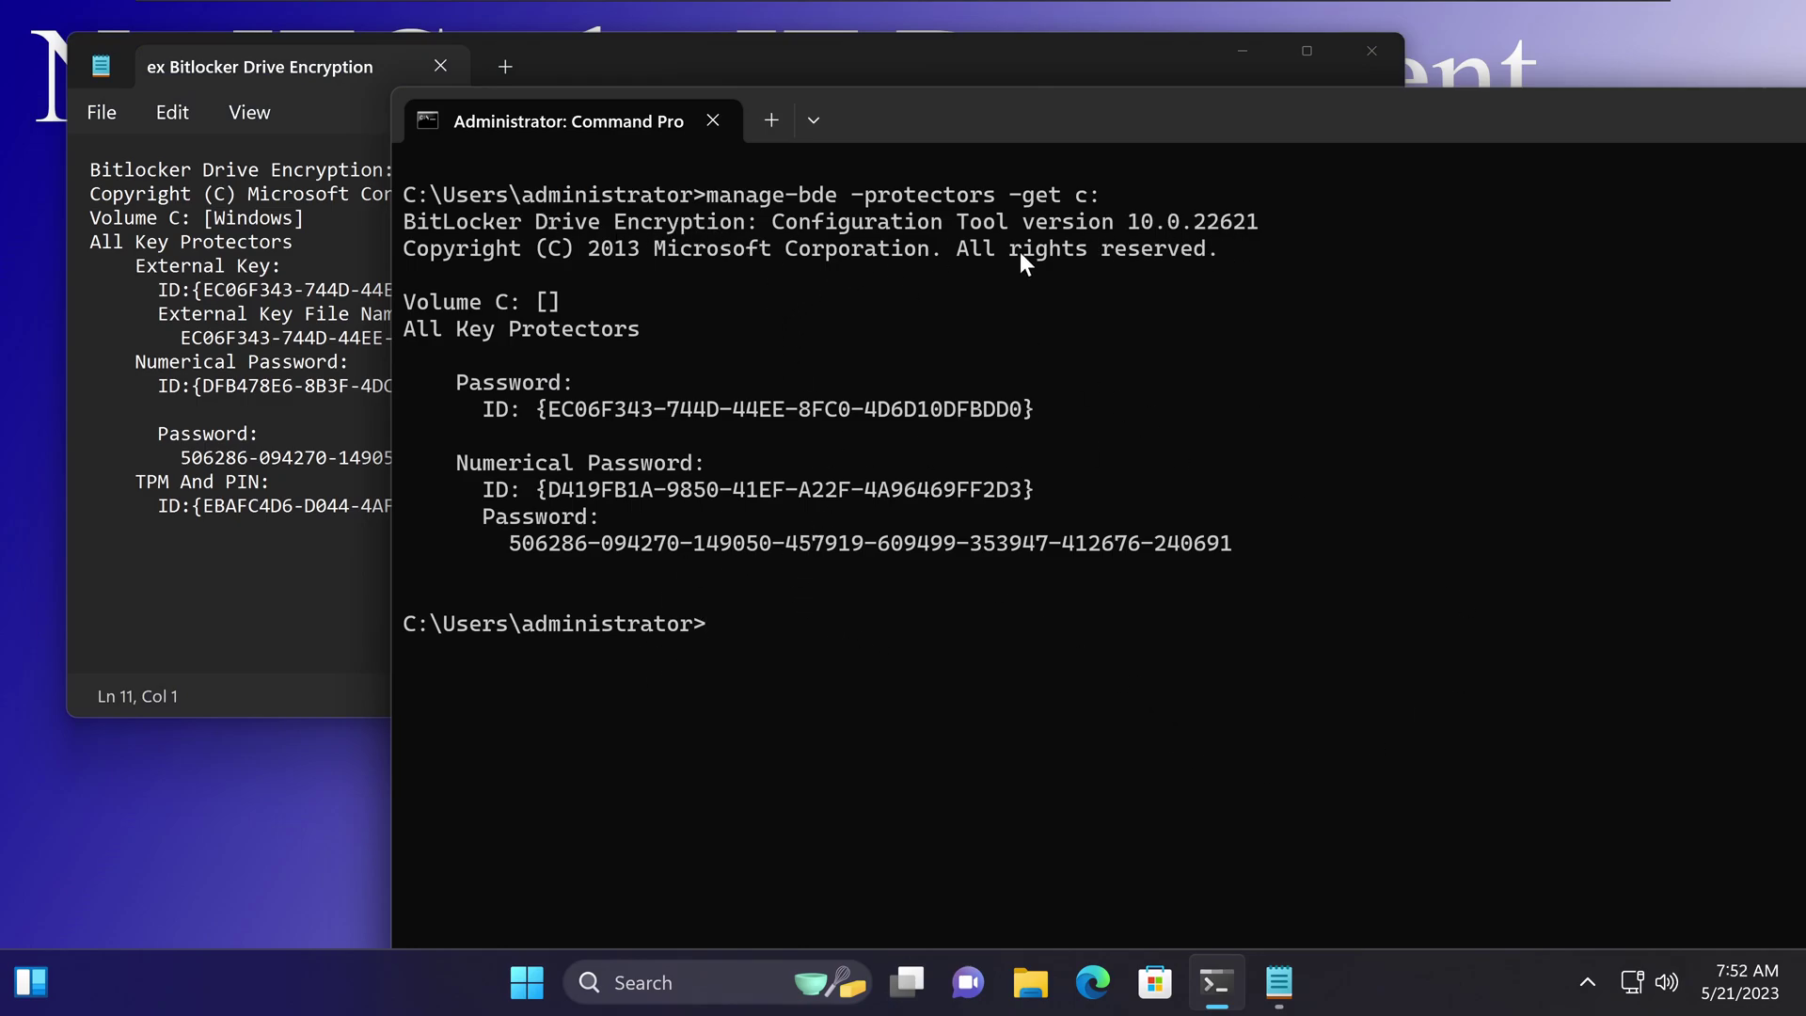
# Step: Copy the manage-bde -protectors -get c: command line from the terminal
pyautogui.moveTo(705, 188); pyautogui.dragTo(1125, 205)
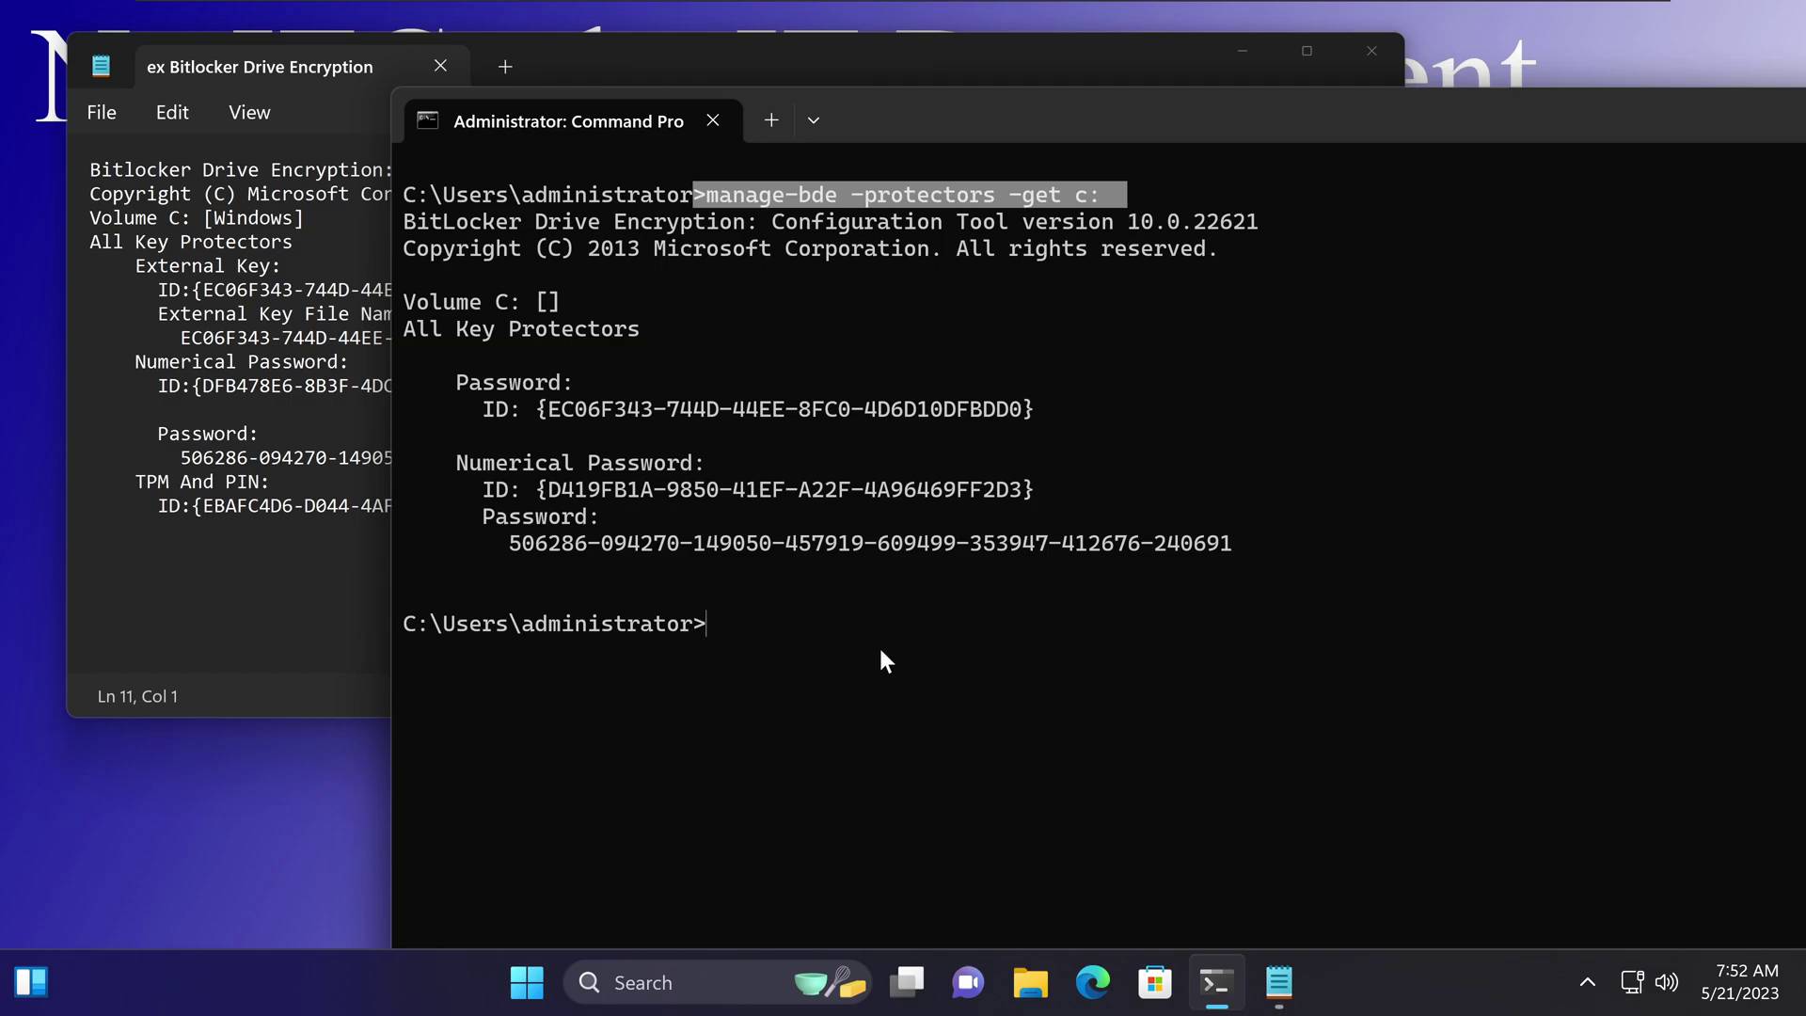
pyautogui.hotkey('ctrl', 'c')
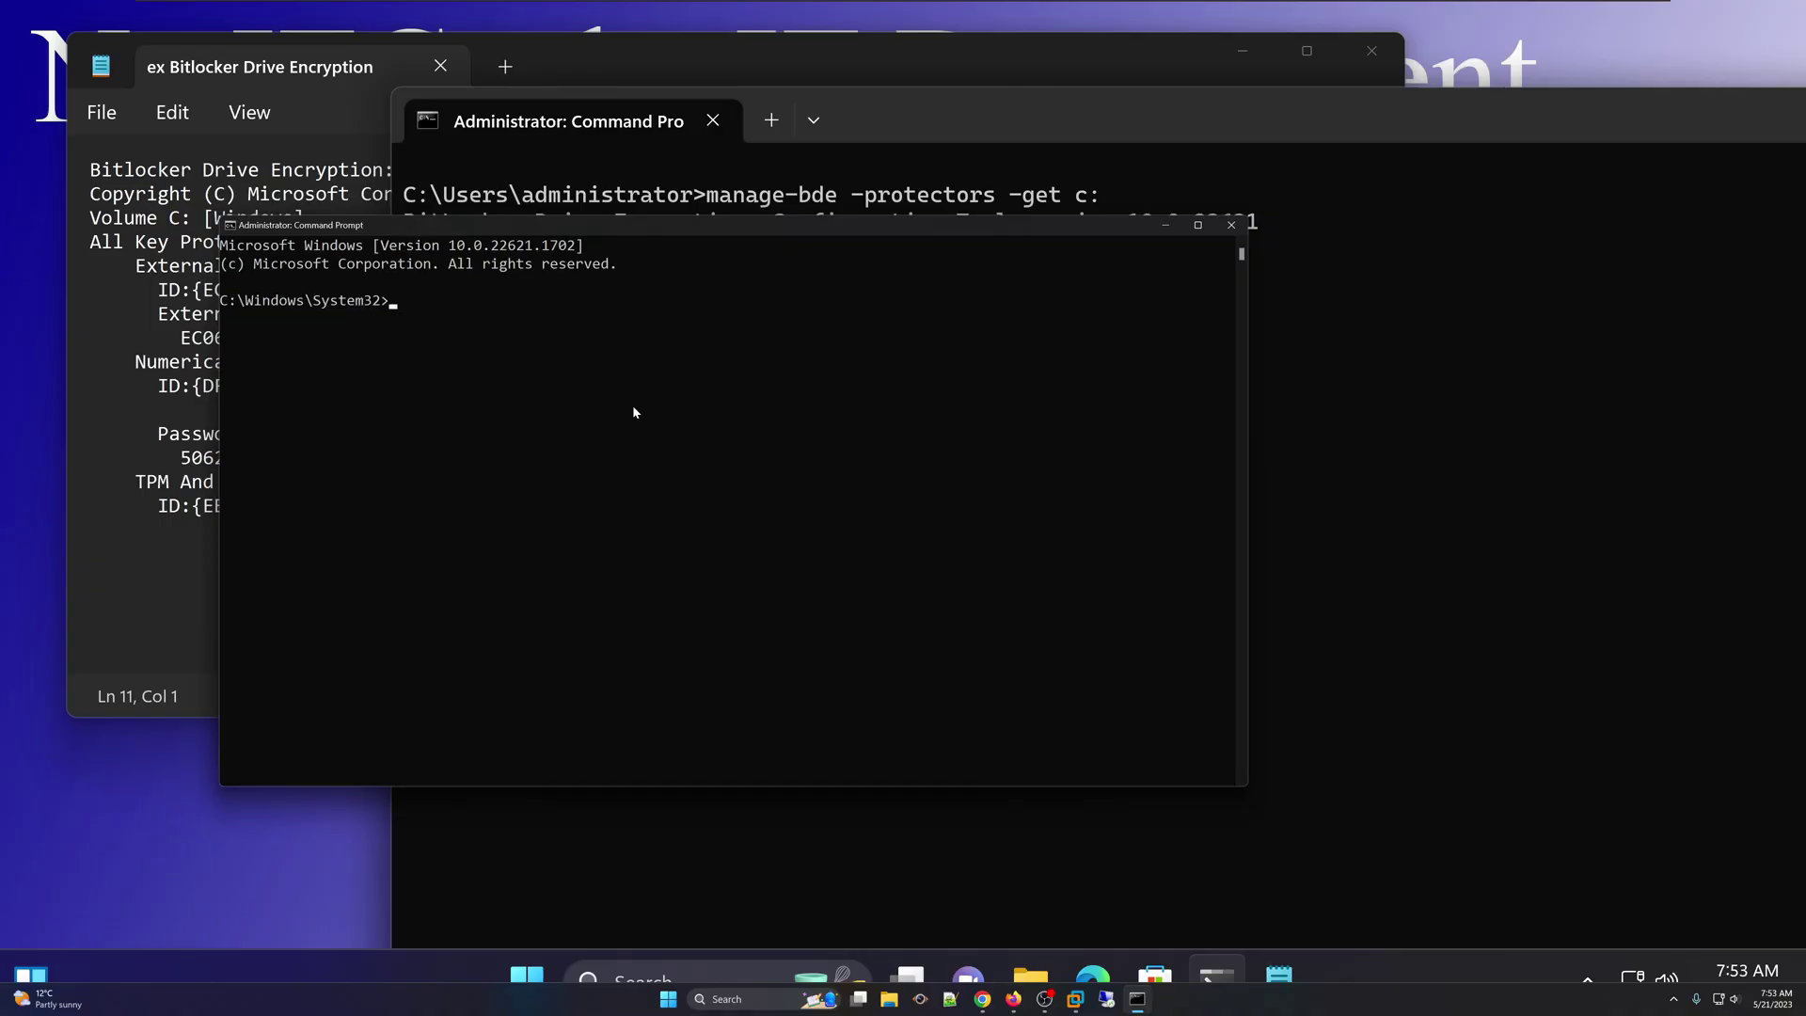
# Step: Paste and run manage-bde -protectors -get c: in the new administrator console
pyautogui.moveTo(843, 230); pyautogui.dragTo(1065, 300)
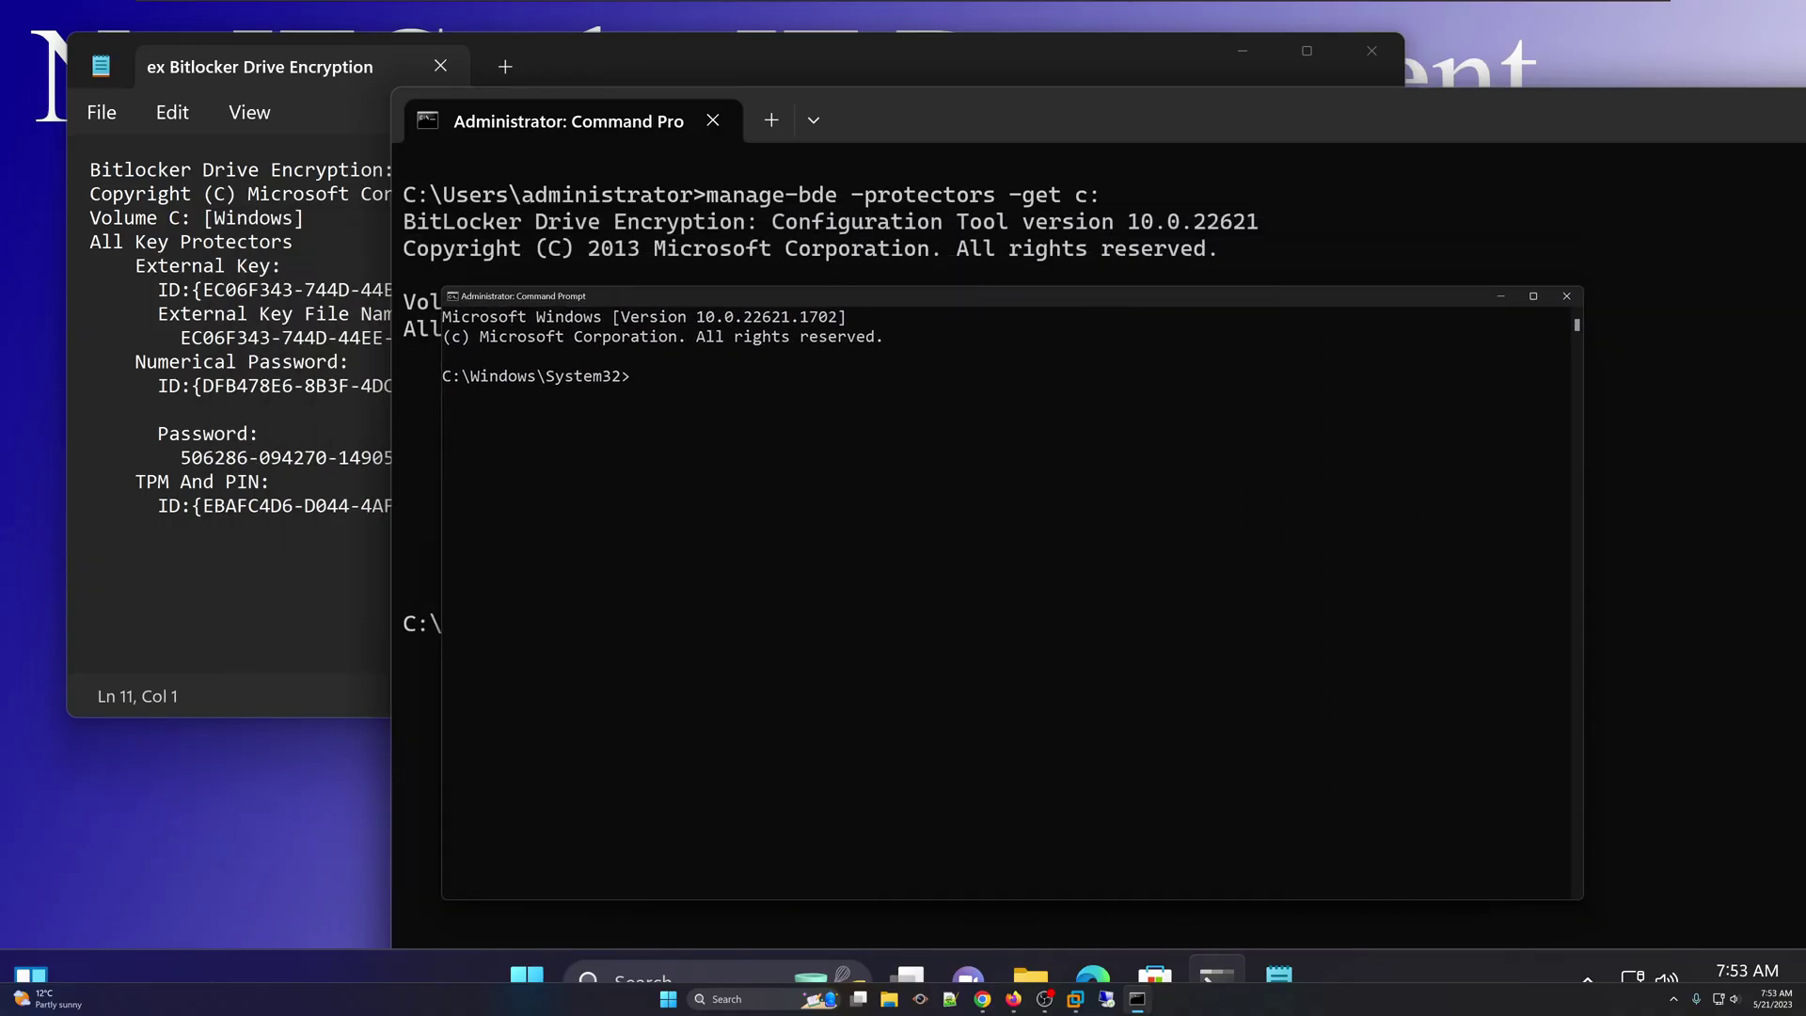
pyautogui.hotkey('alt', 'Tab')
pyautogui.click(910, 437)
pyautogui.hotkey('ctrl', 'v')
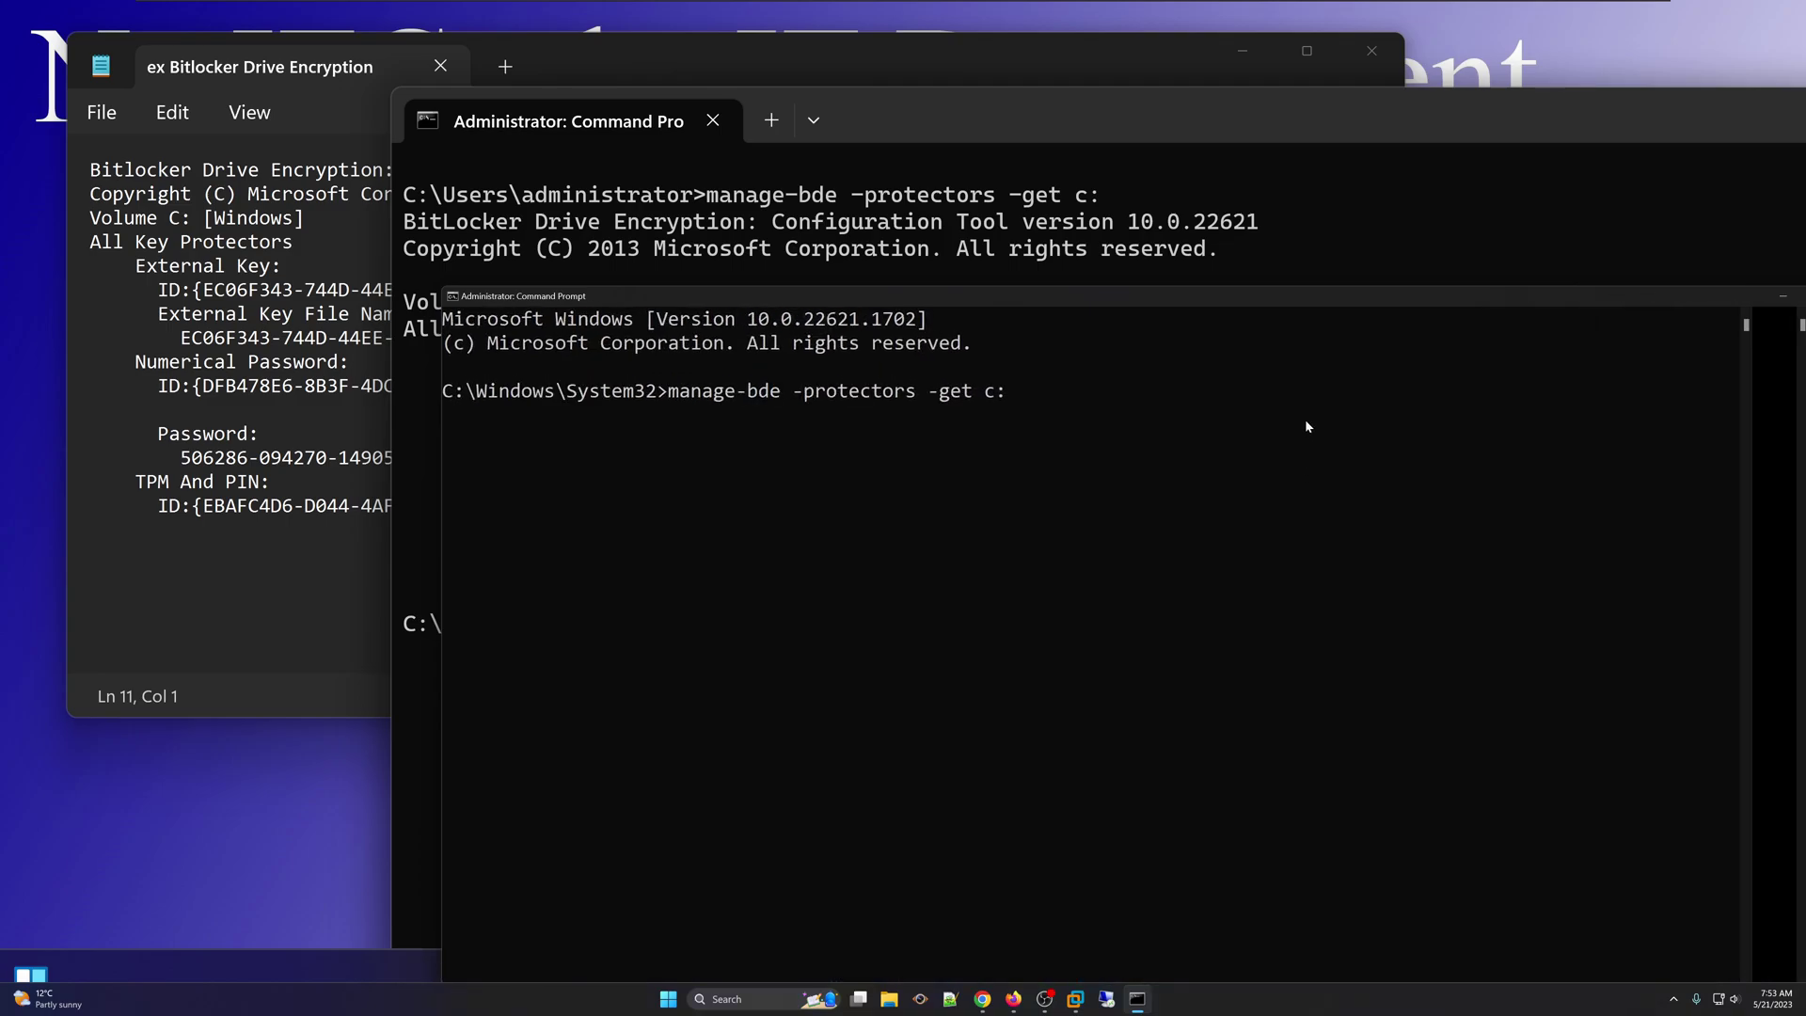
pyautogui.moveTo(1195, 455); pyautogui.dragTo(1202, 229)
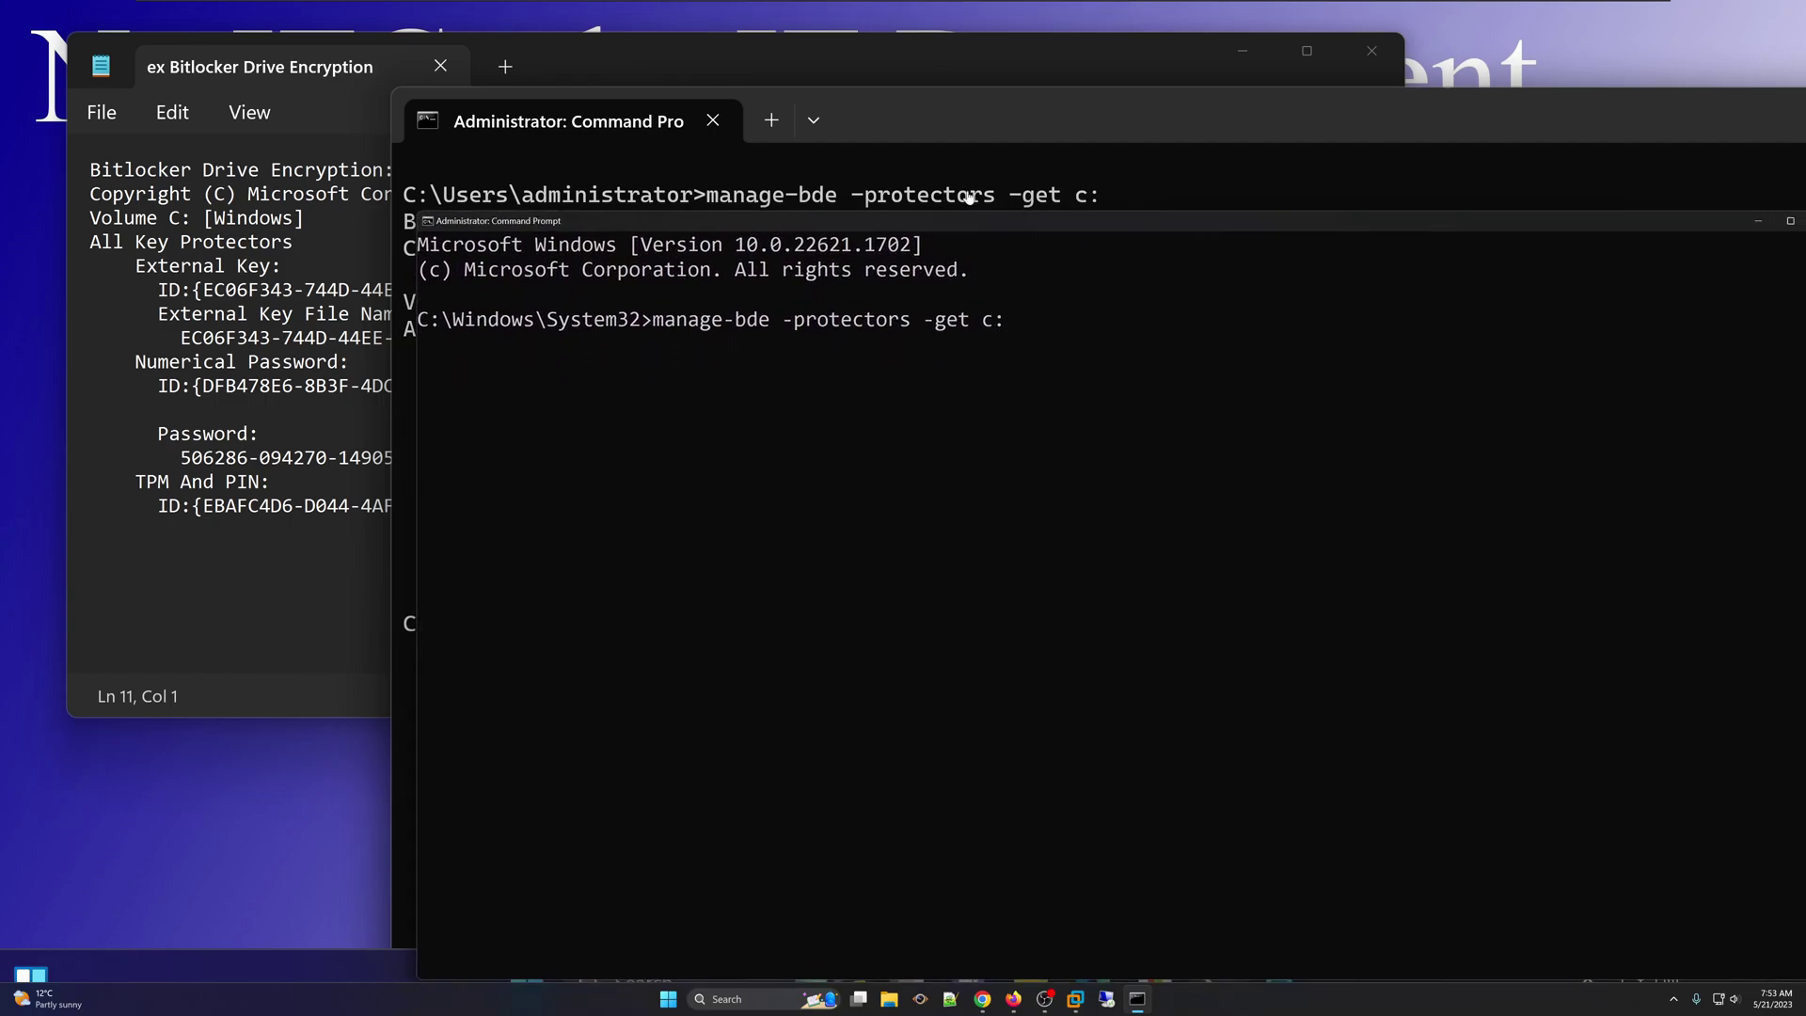
pyautogui.click(1037, 350)
pyautogui.press('Escape')
pyautogui.press('Return')
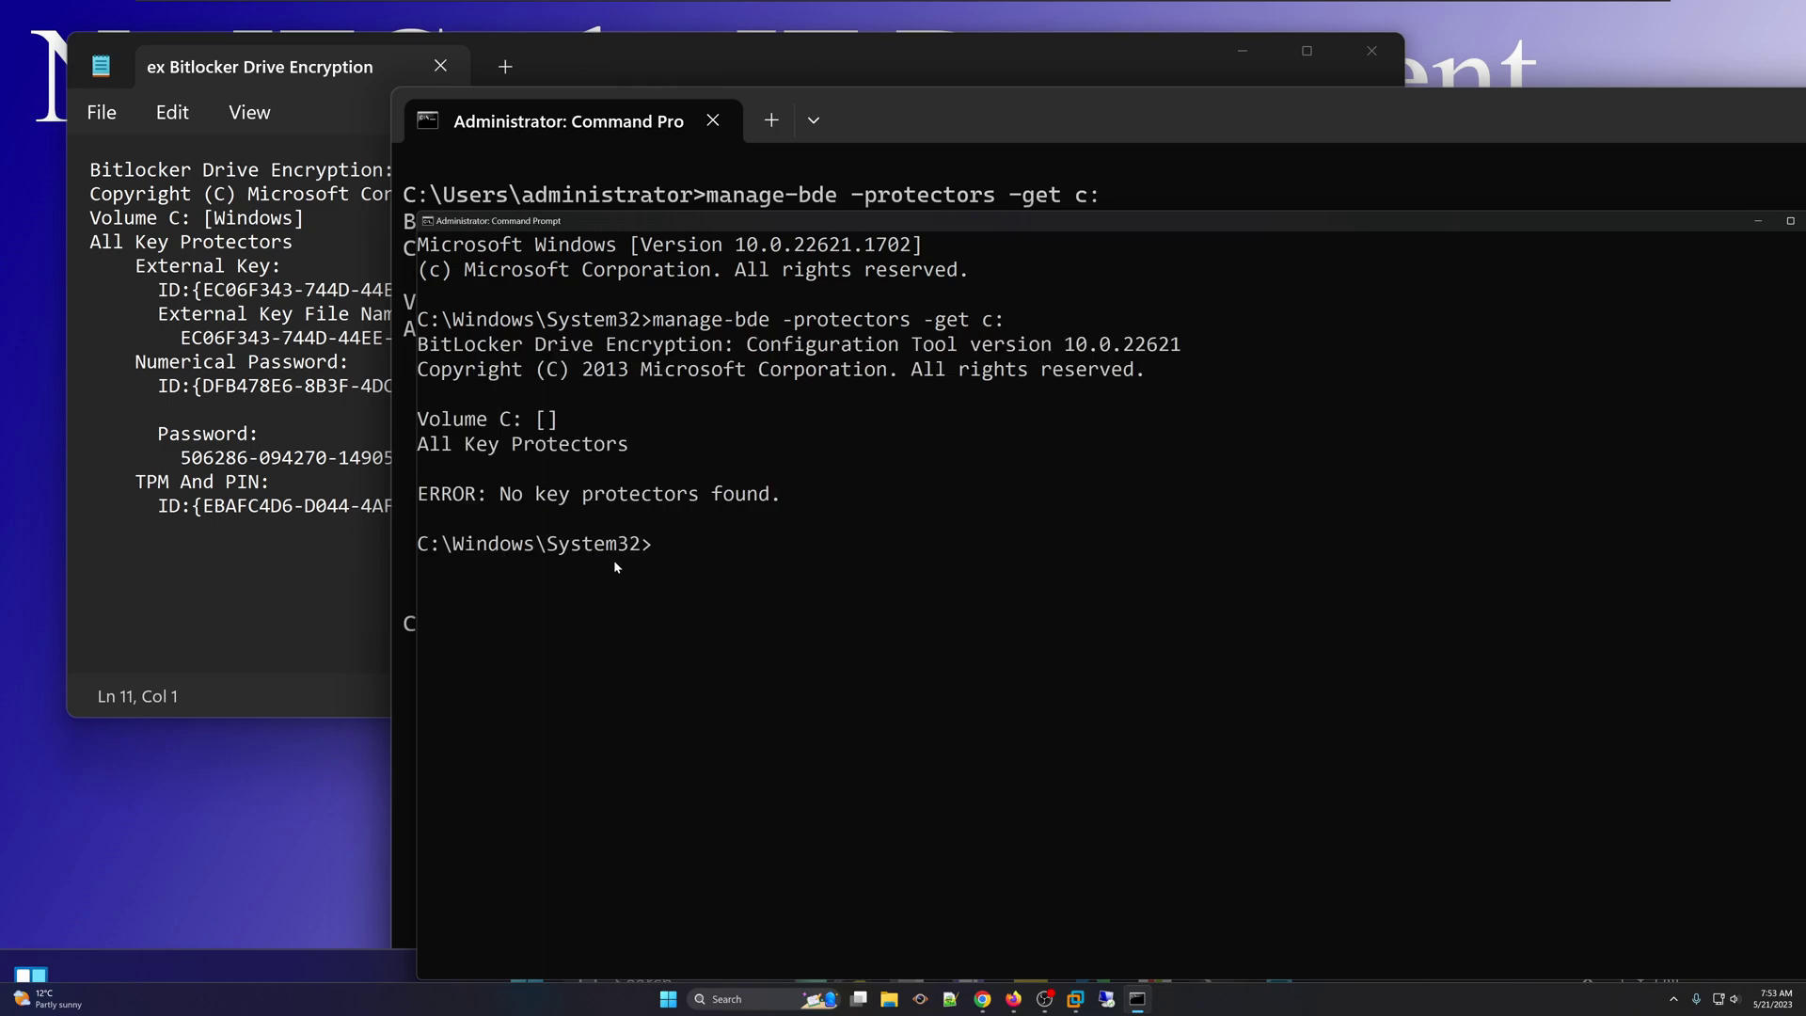
# Step: Select the 'No key protectors found' error and the command line, then shrink the console window
pyautogui.moveTo(433, 498); pyautogui.dragTo(790, 495)
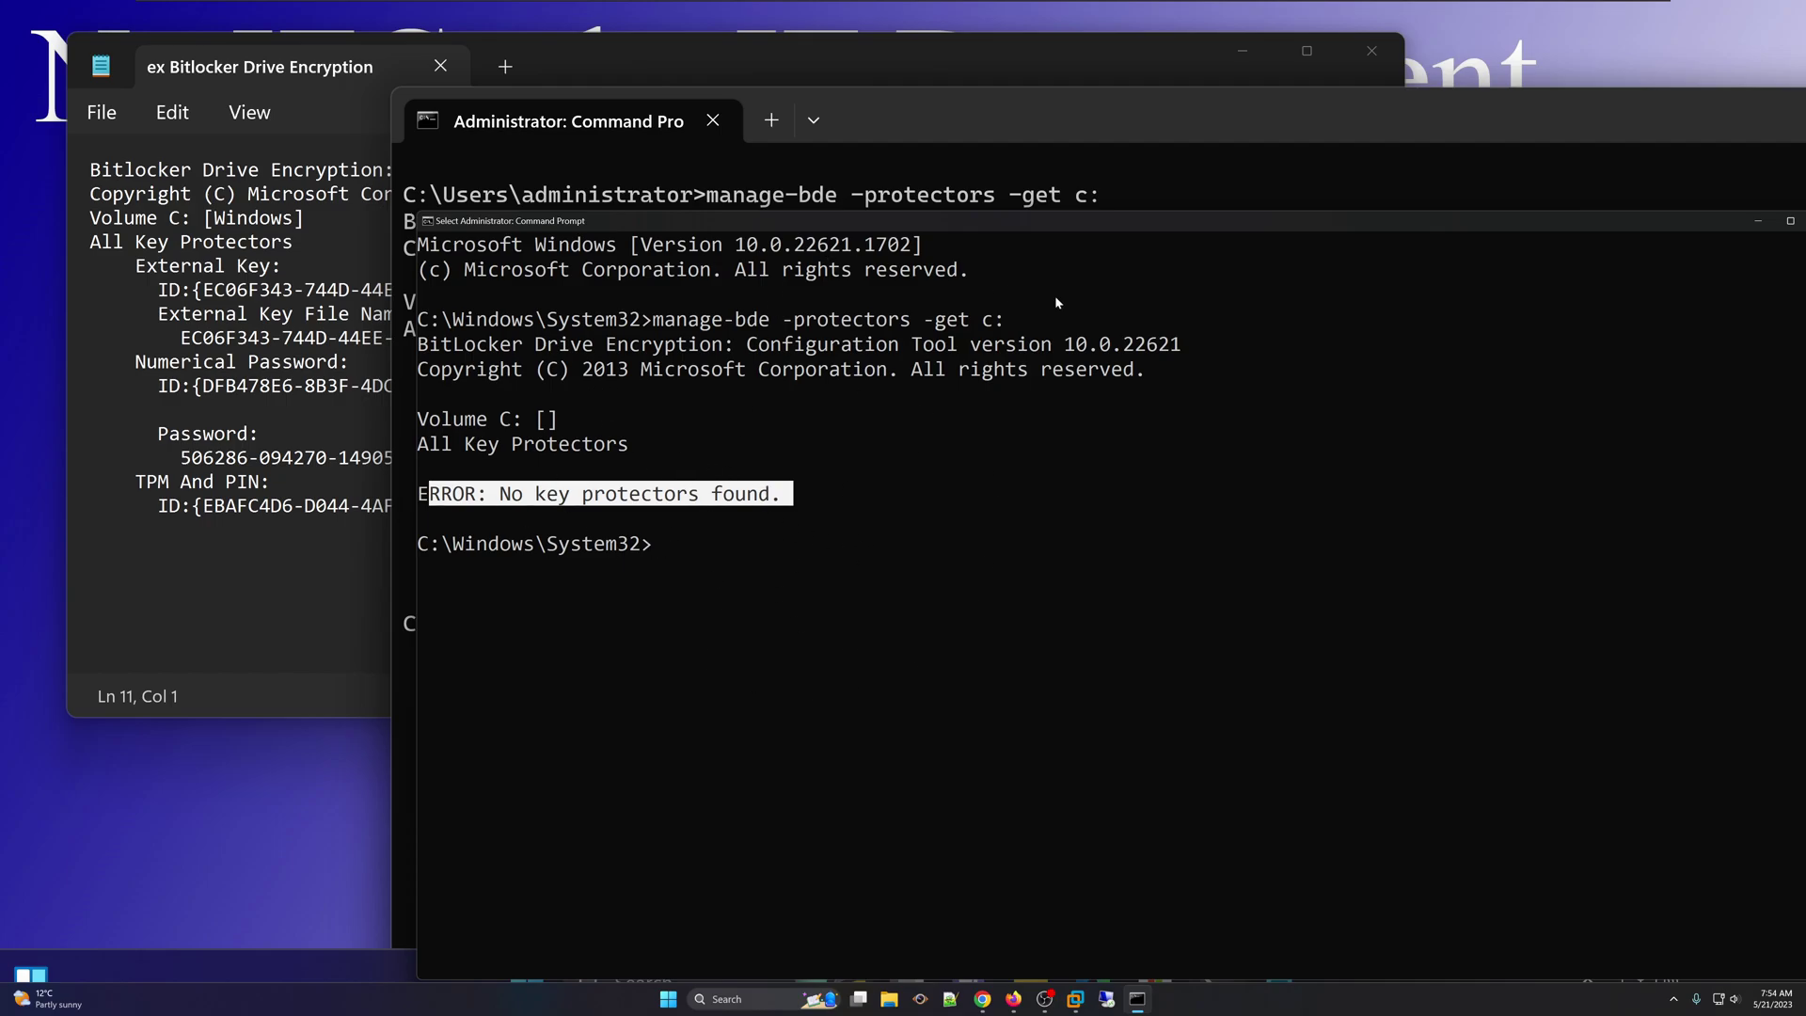
pyautogui.moveTo(1008, 322); pyautogui.dragTo(911, 322)
pyautogui.moveTo(782, 344); pyautogui.dragTo(424, 317)
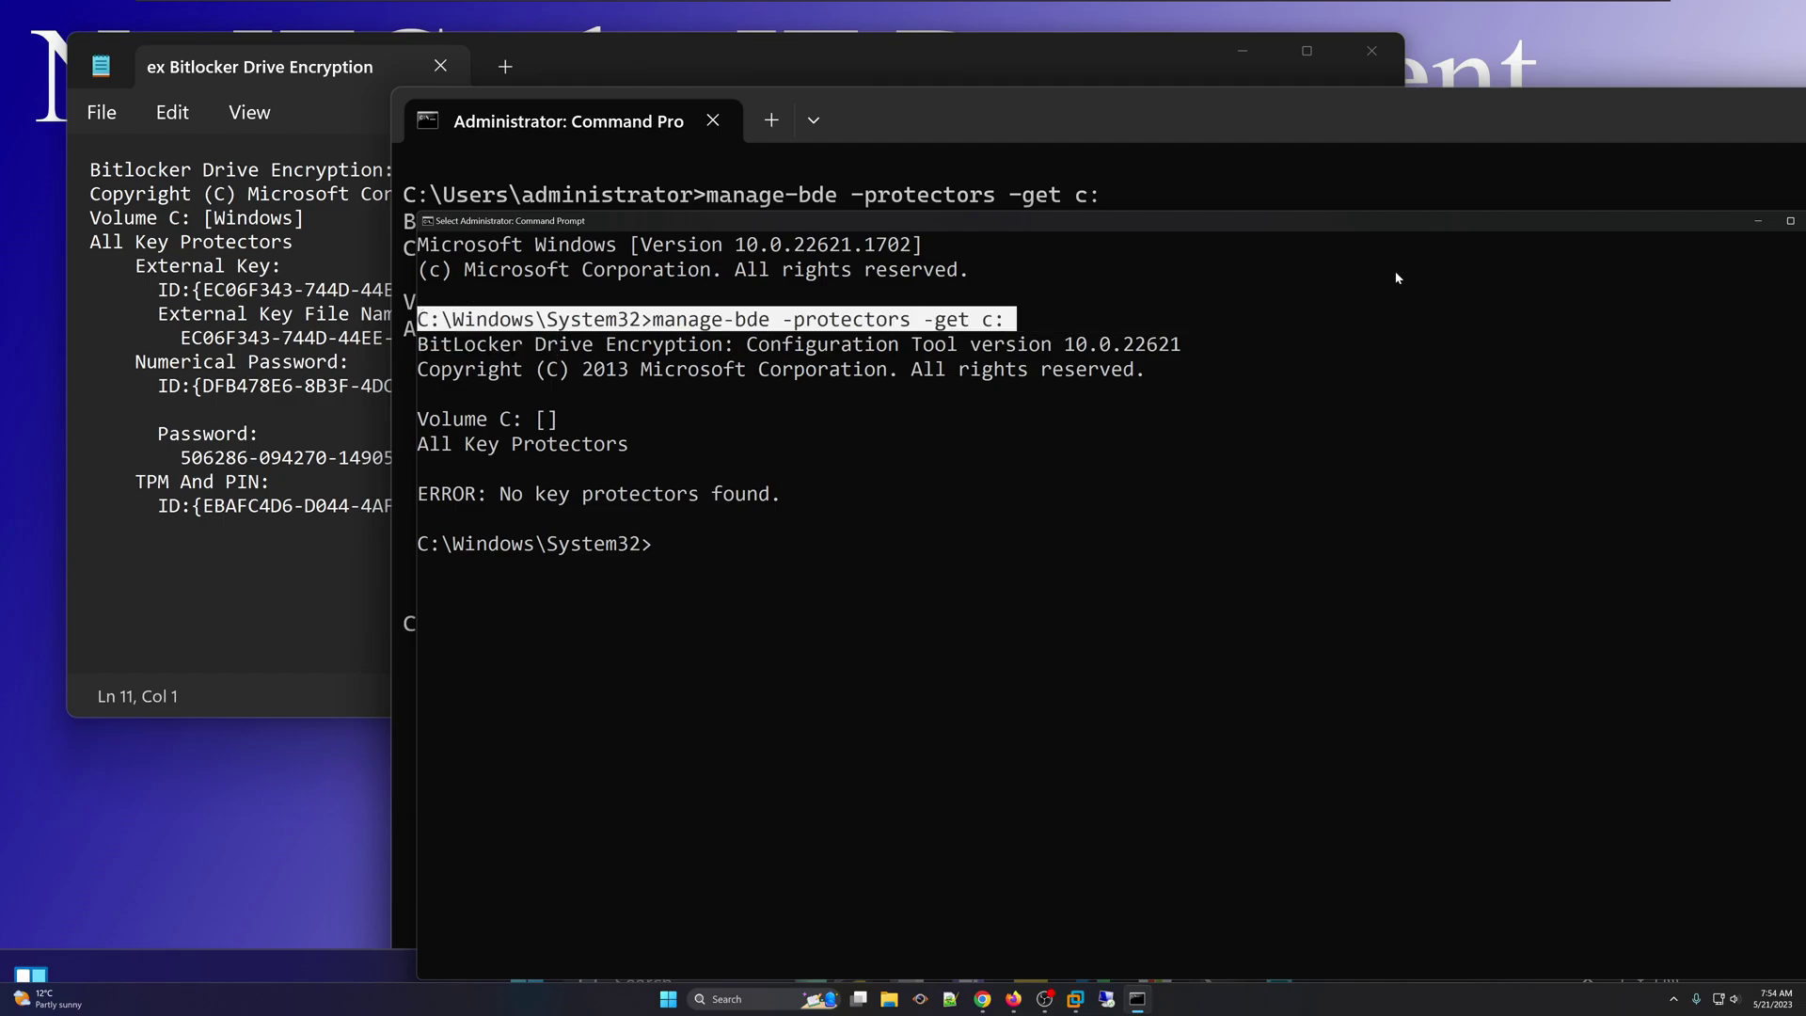
pyautogui.moveTo(1554, 219); pyautogui.dragTo(1328, 344)
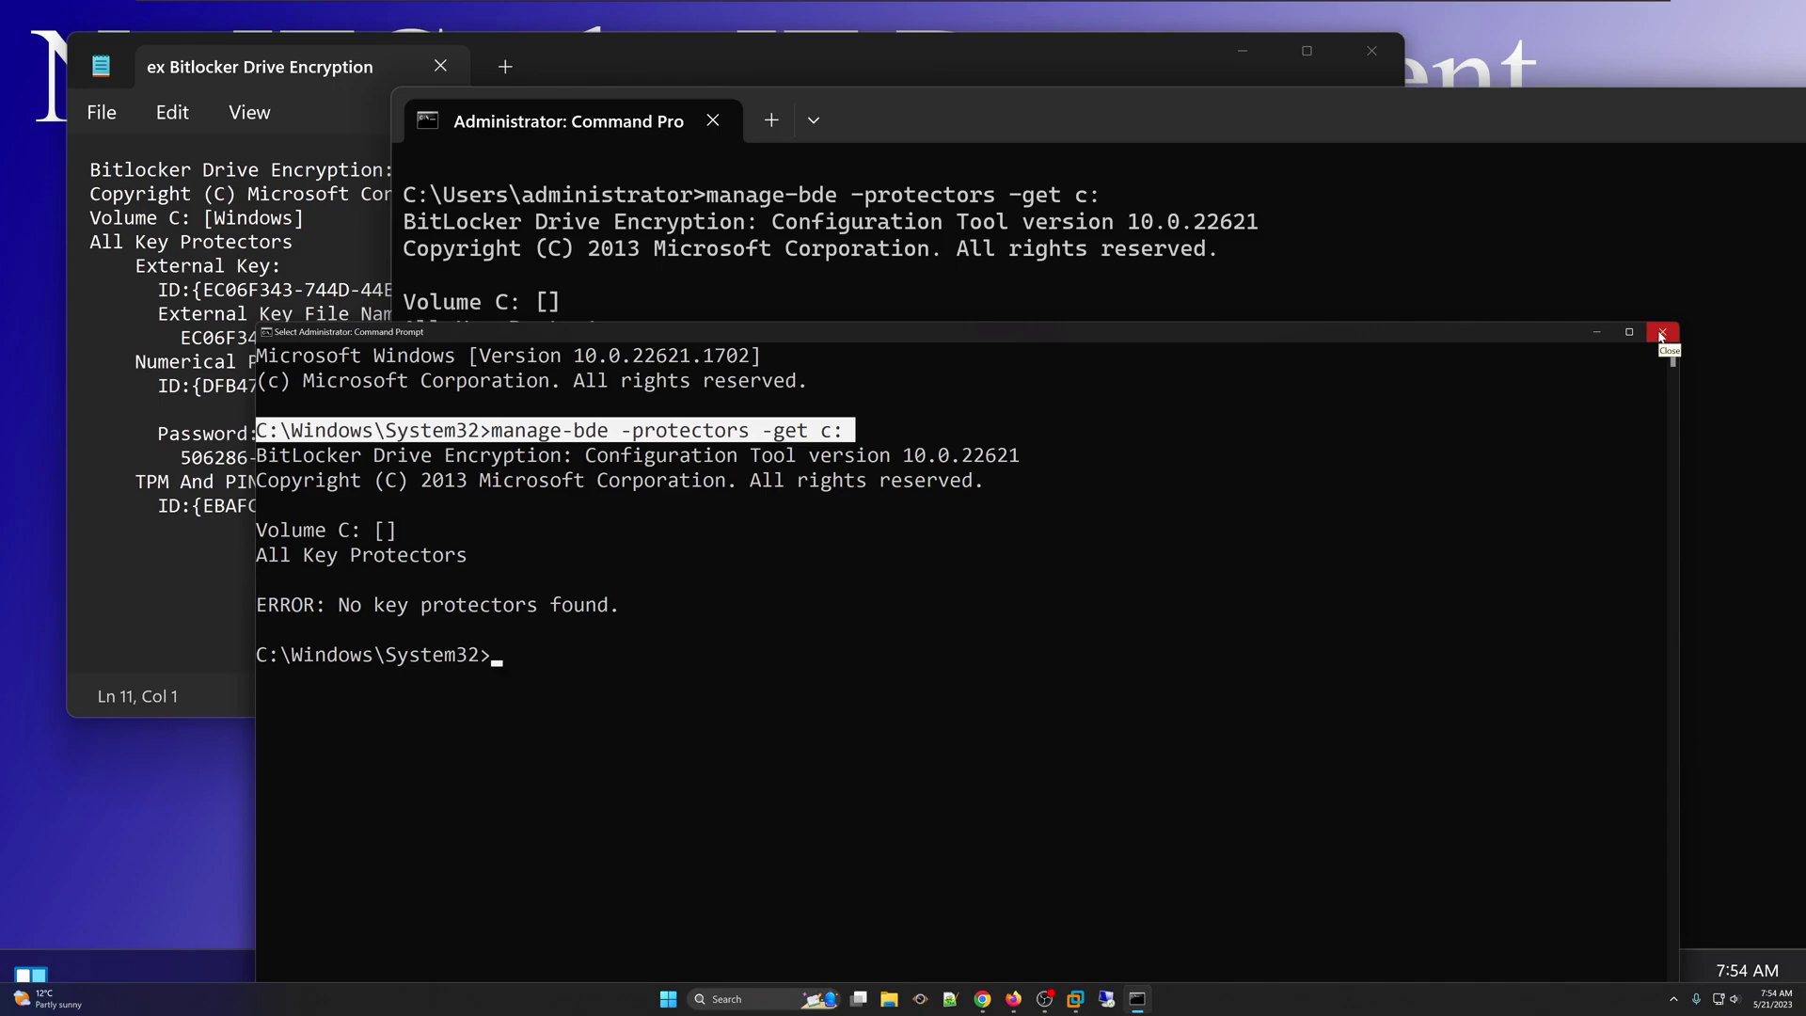
# Step: Close both Command Prompt windows, leaving only the 'ex Bitlocker Drive Encryption' notes
pyautogui.click(1662, 335)
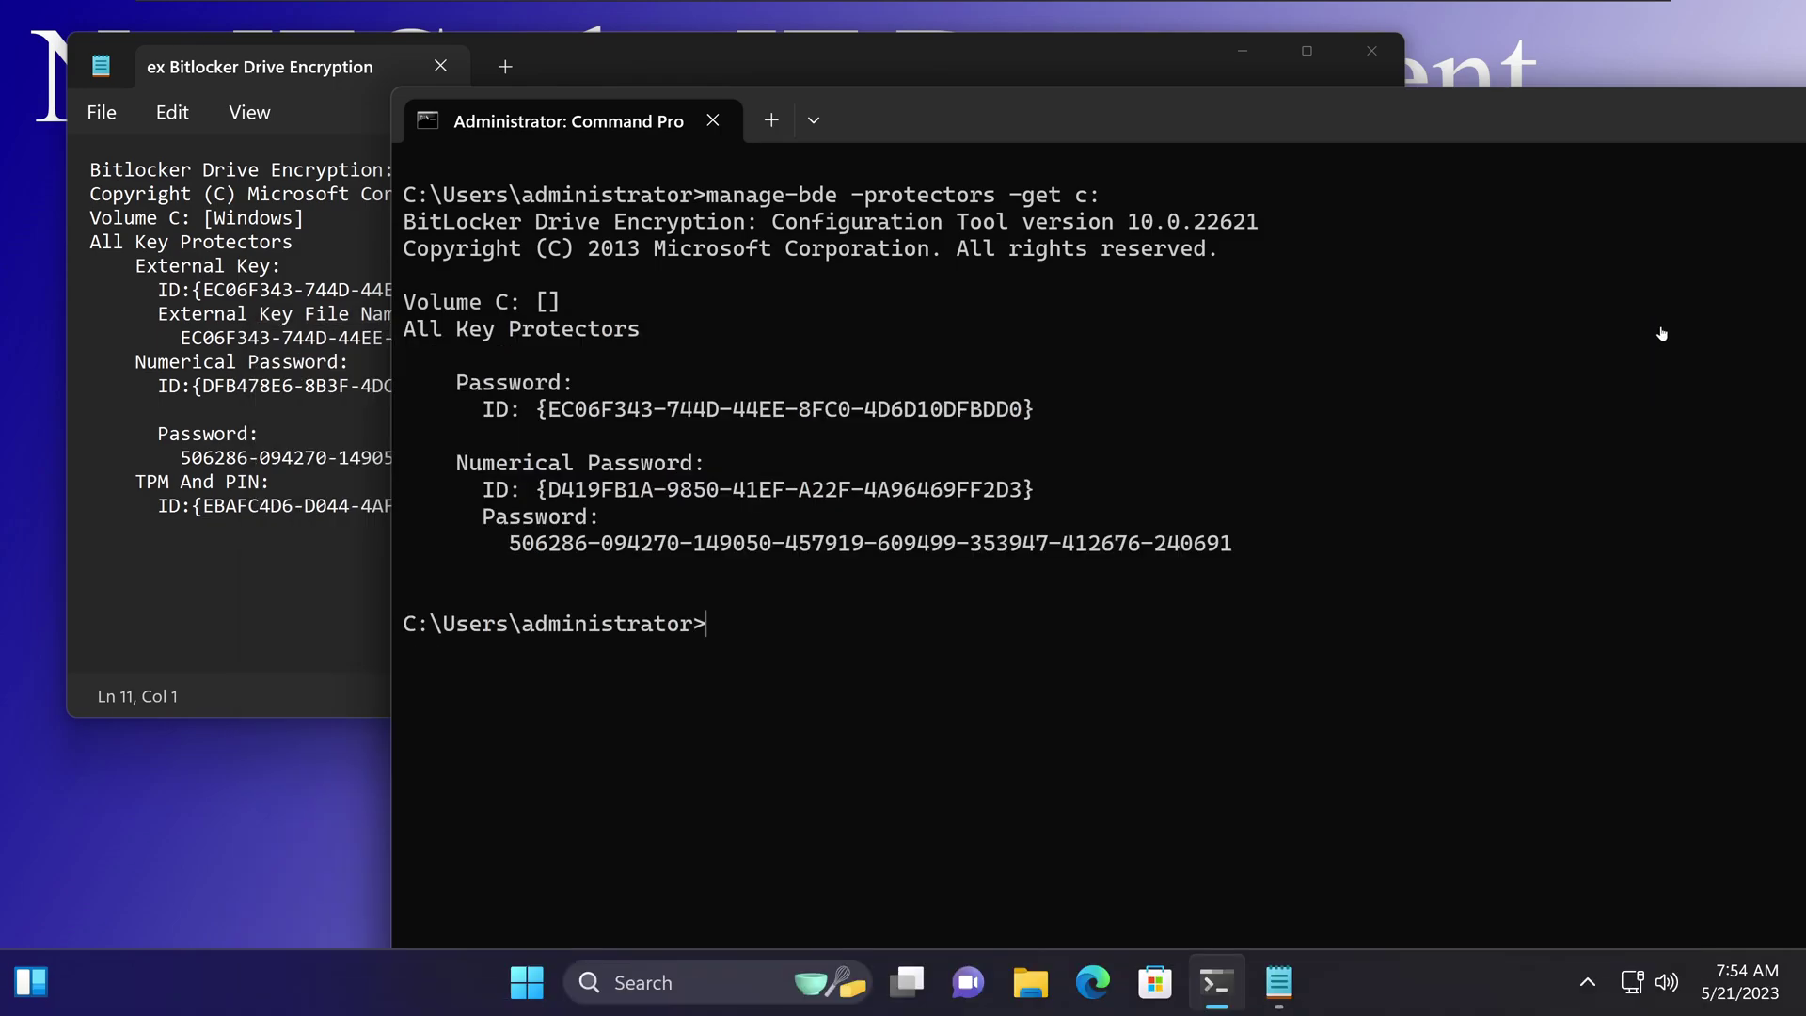
pyautogui.moveTo(1683, 111); pyautogui.dragTo(1273, 109)
pyautogui.click(1573, 117)
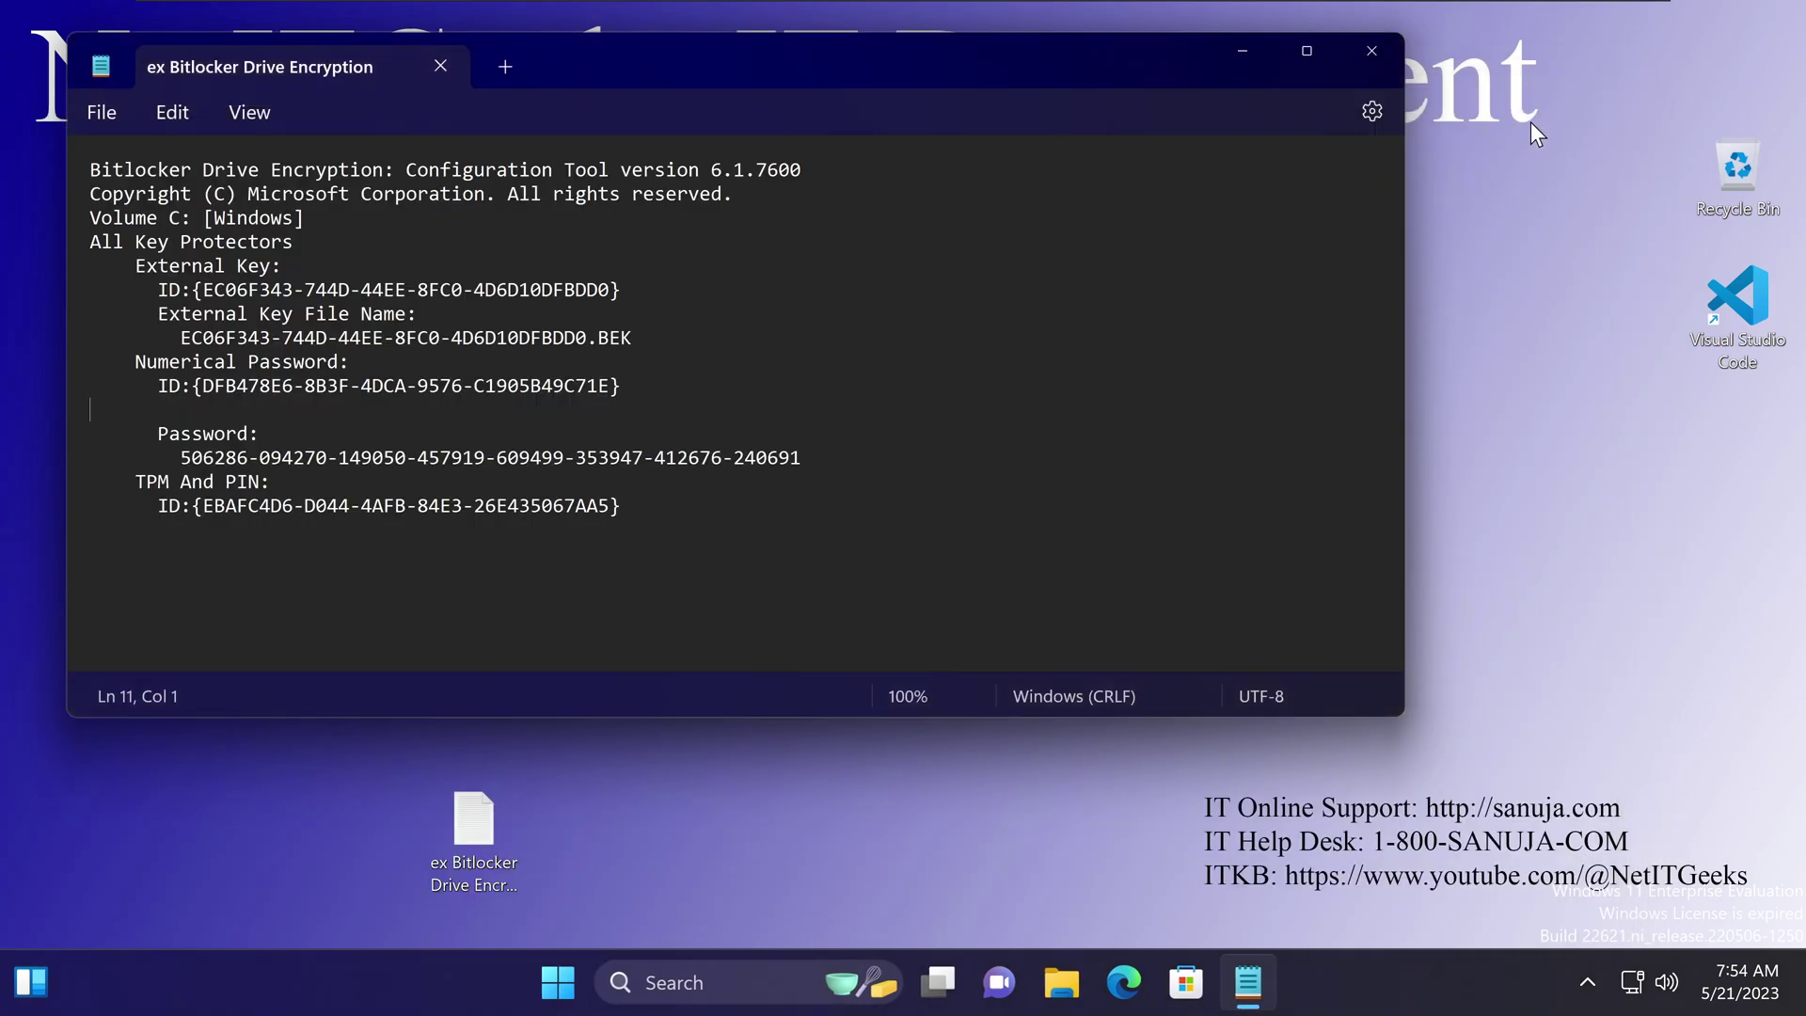